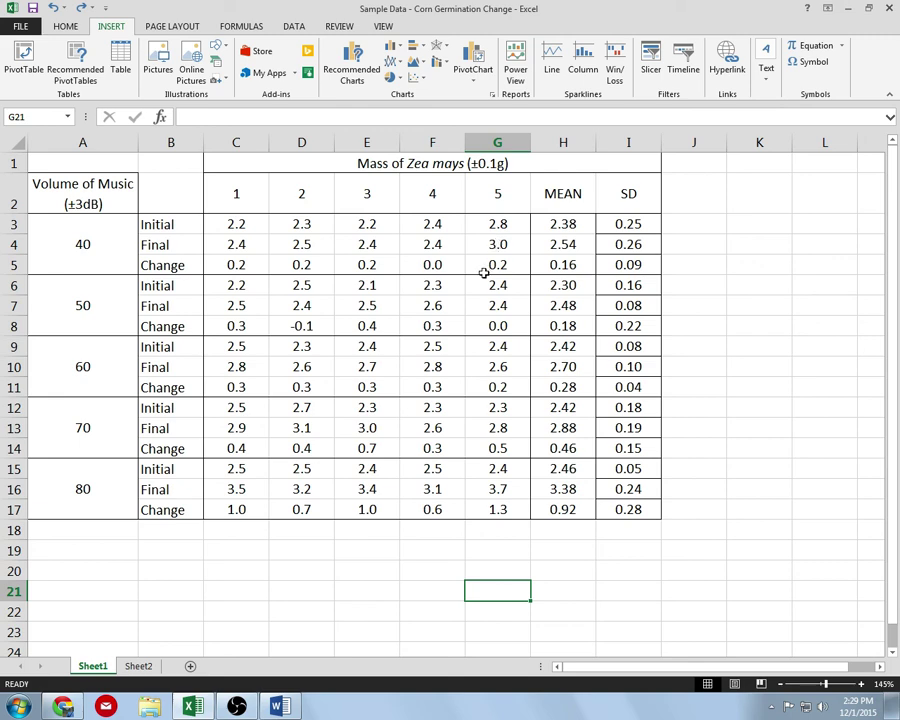
pyautogui.moveTo(239, 261); pyautogui.dragTo(563, 262)
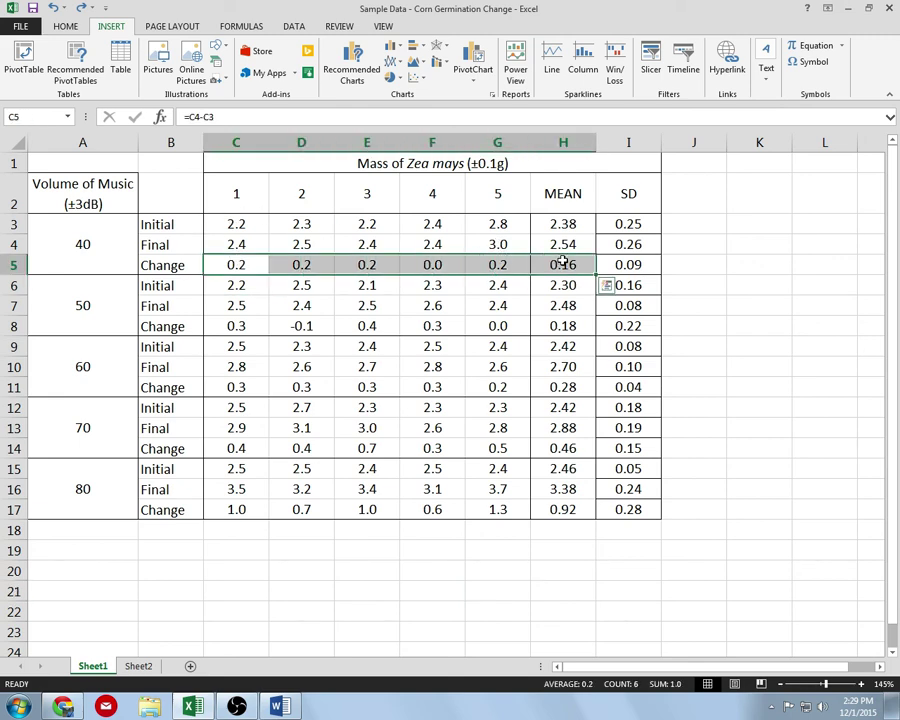
pyautogui.click(678, 246)
pyautogui.click(297, 533)
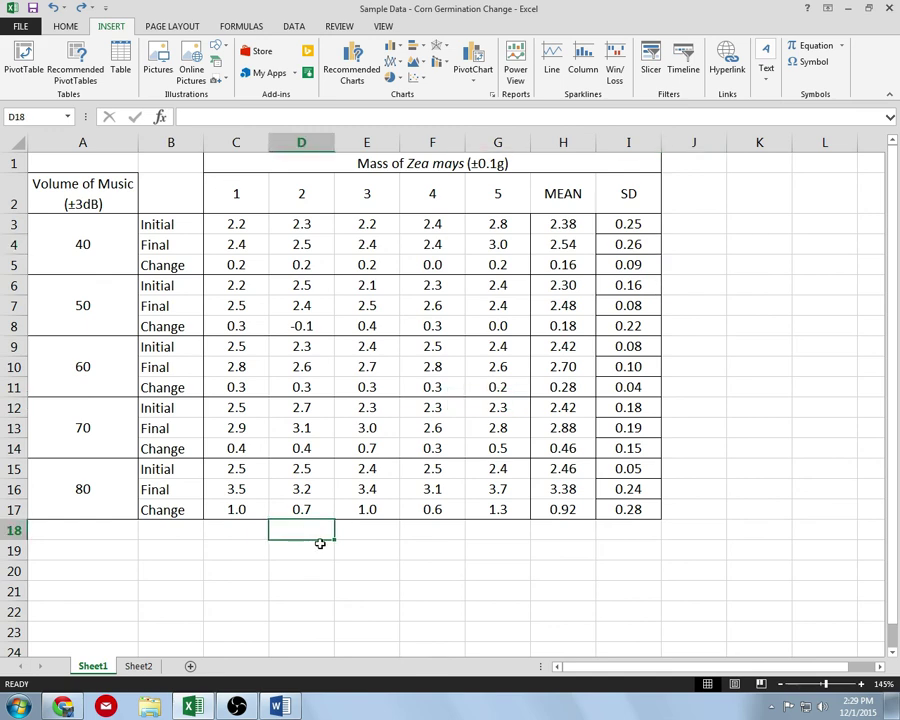
pyautogui.click(309, 551)
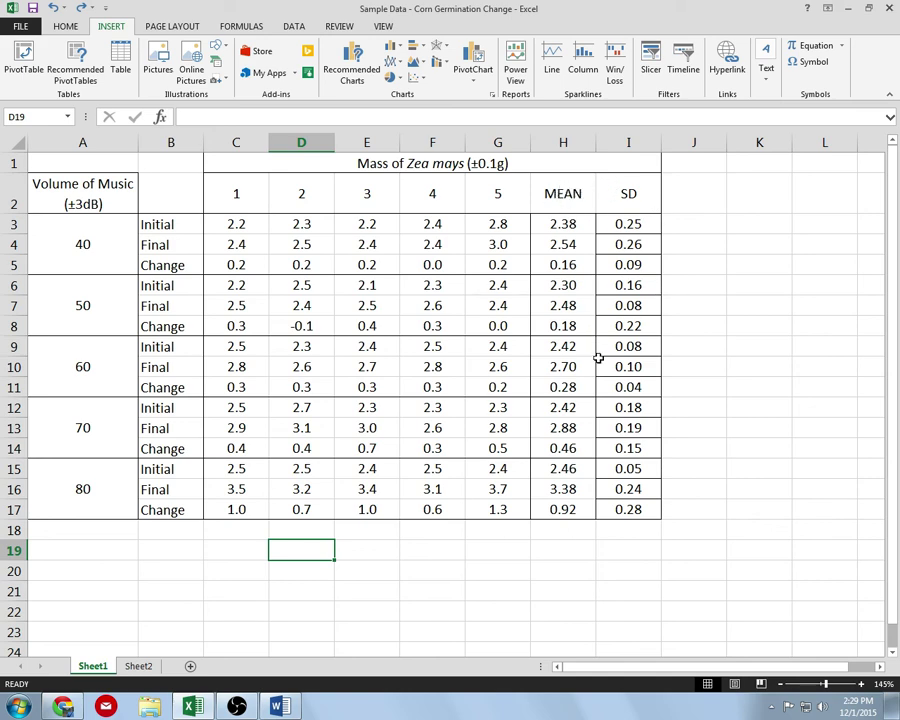
pyautogui.click(566, 197)
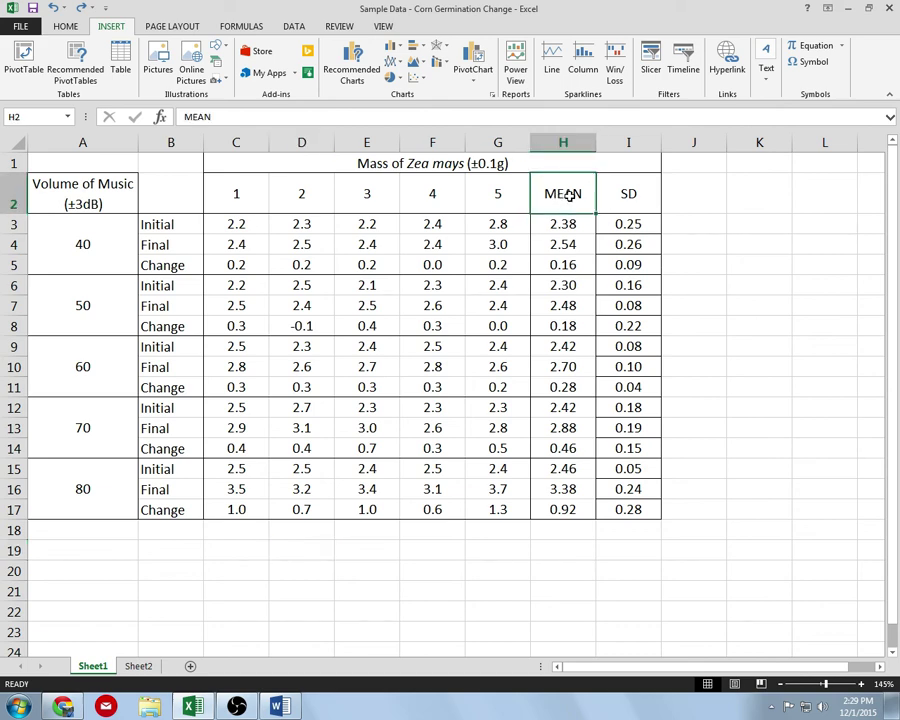
# Remove all borders from the standard deviation values in I3:I17.
pyautogui.click(66, 25)
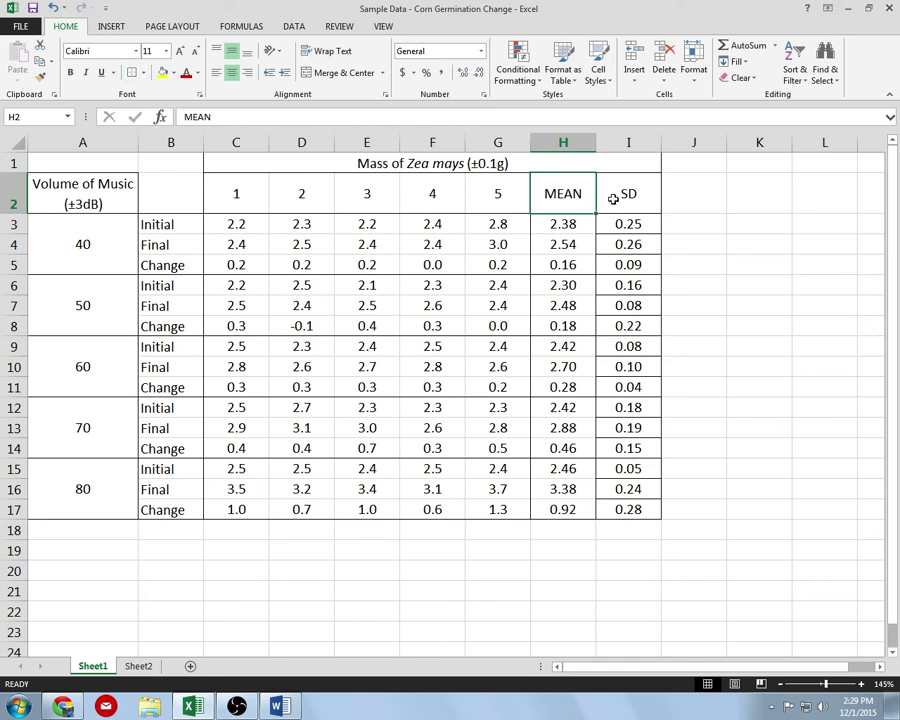
pyautogui.click(613, 199)
pyautogui.click(748, 203)
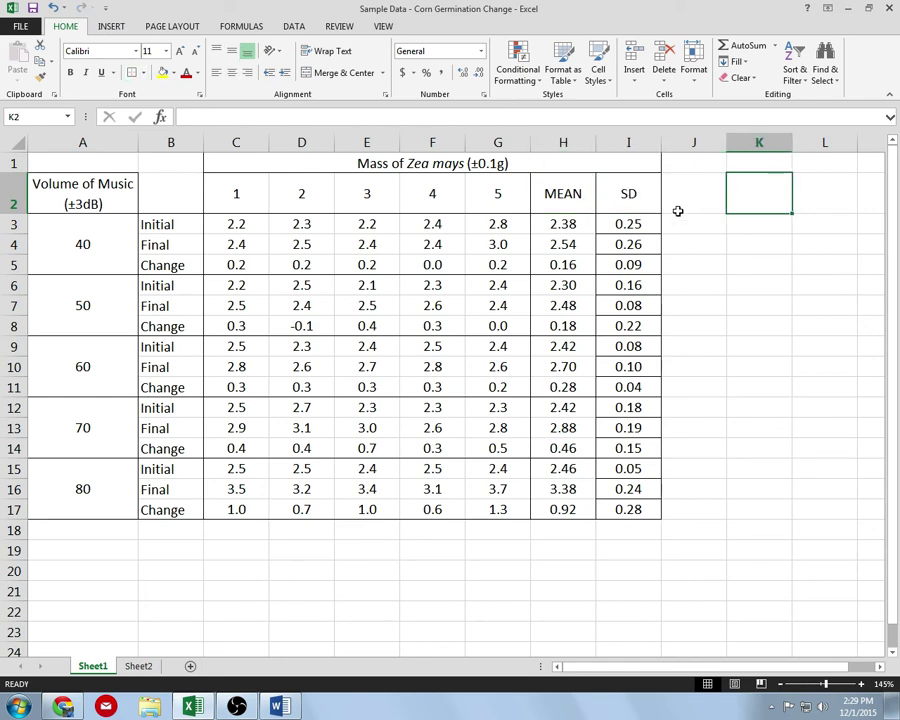
pyautogui.click(737, 353)
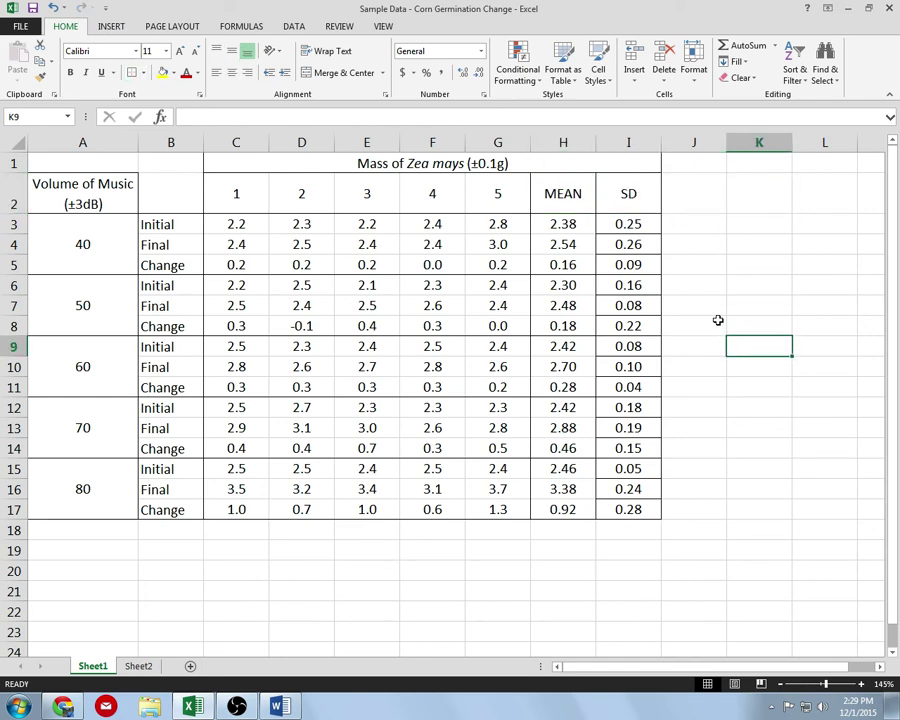
pyautogui.moveTo(635, 226); pyautogui.dragTo(625, 515)
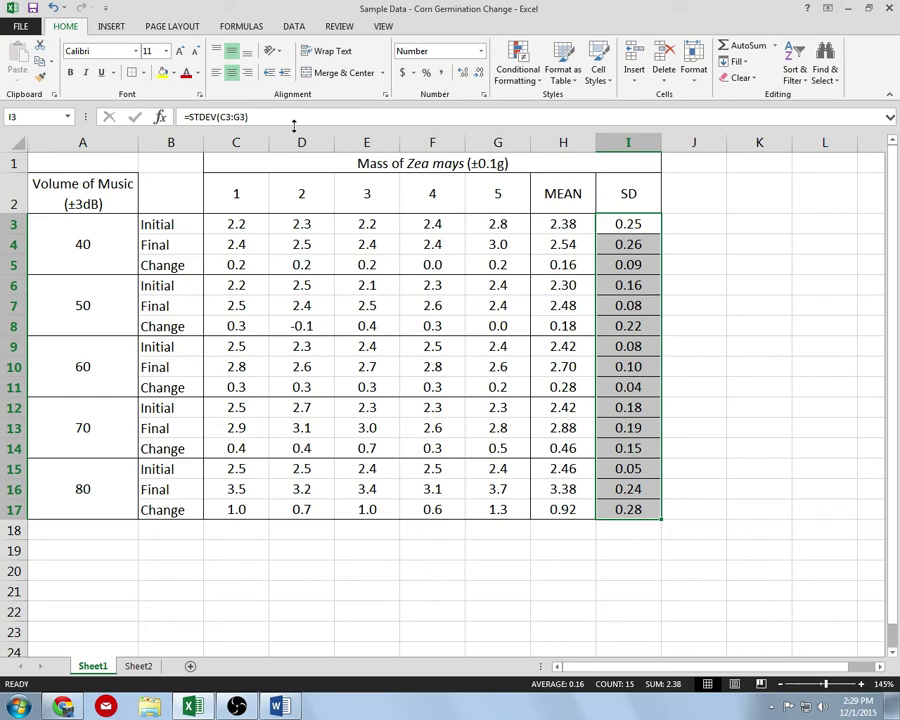
pyautogui.click(142, 74)
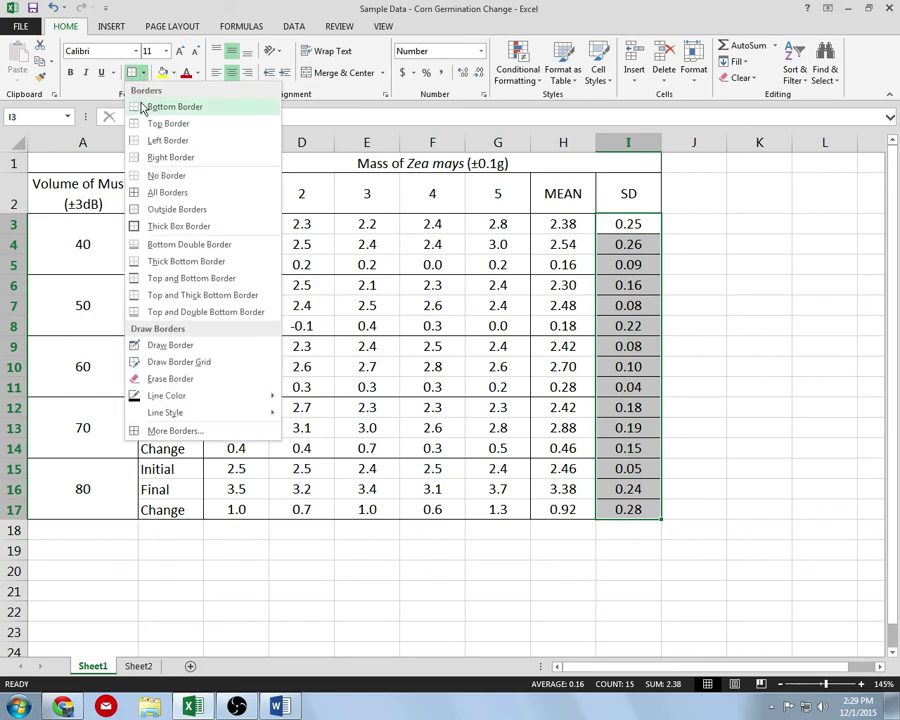
pyautogui.click(137, 176)
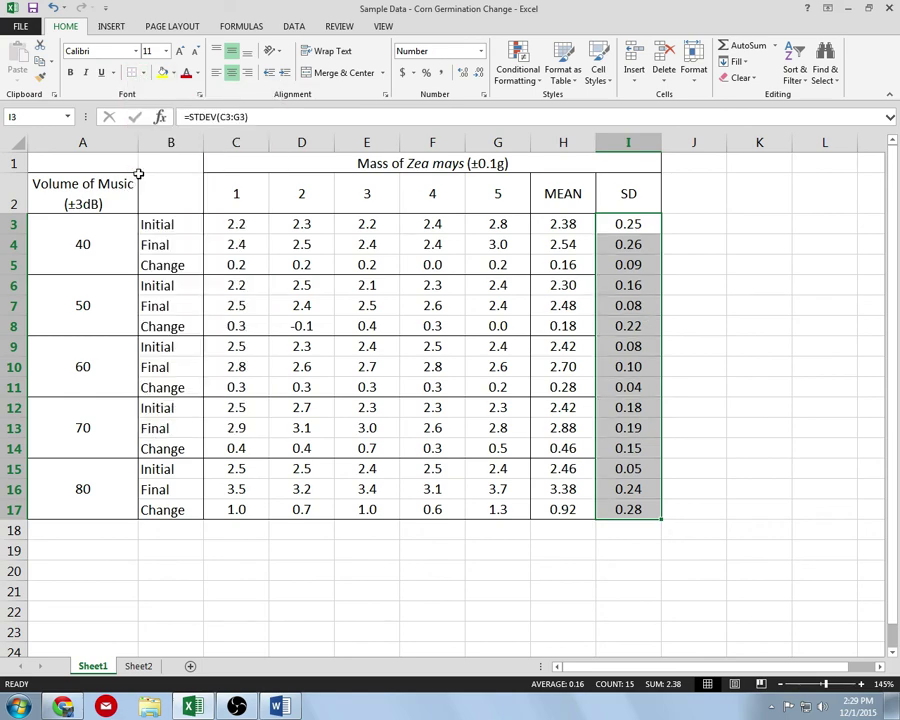
pyautogui.click(737, 278)
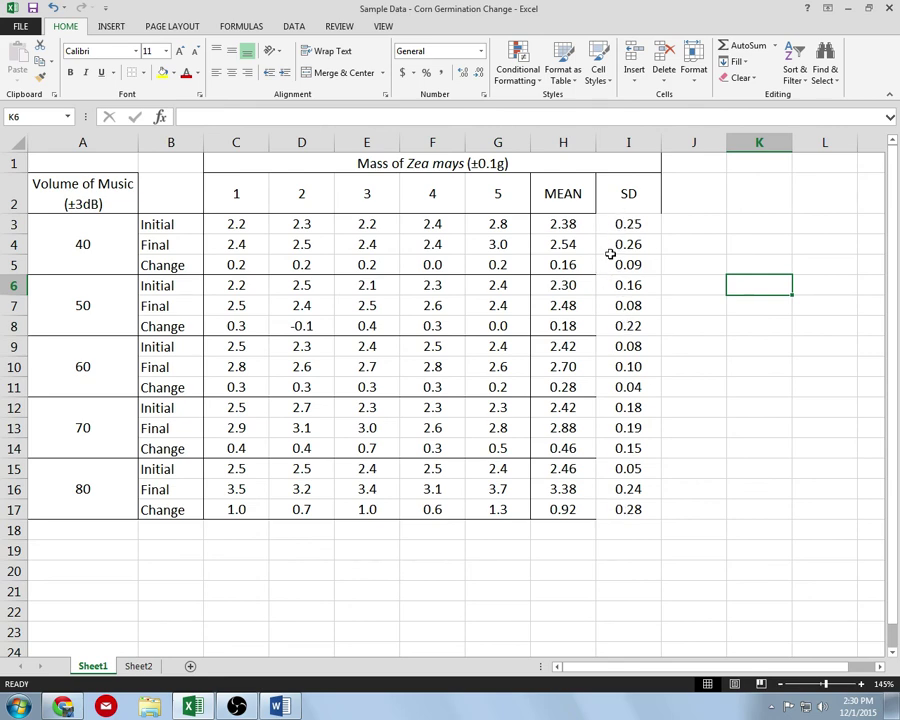
# Apply outside borders separately around each three-row group of SD values: I3:I5, I6:I8, I9:I11, I12:I14 and I15:I17.
pyautogui.moveTo(617, 222); pyautogui.dragTo(638, 511)
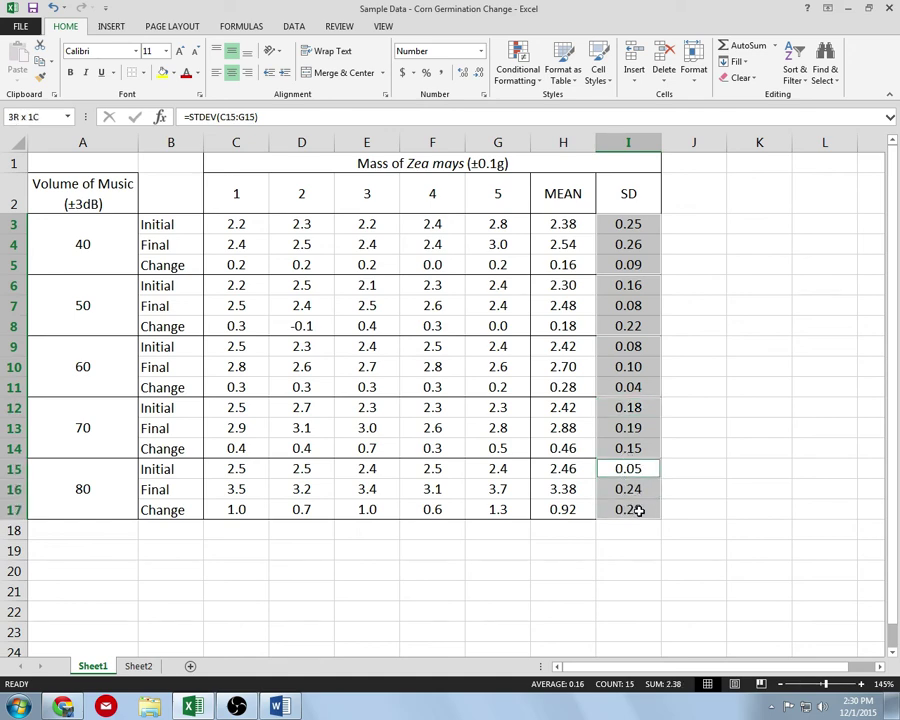
pyautogui.click(143, 73)
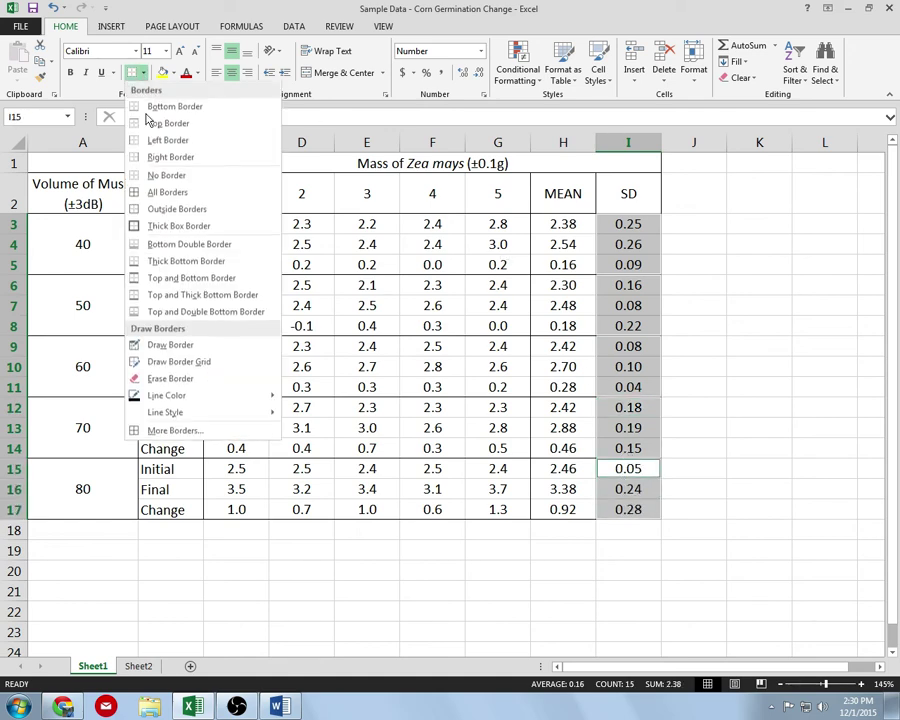
pyautogui.click(138, 211)
pyautogui.click(740, 280)
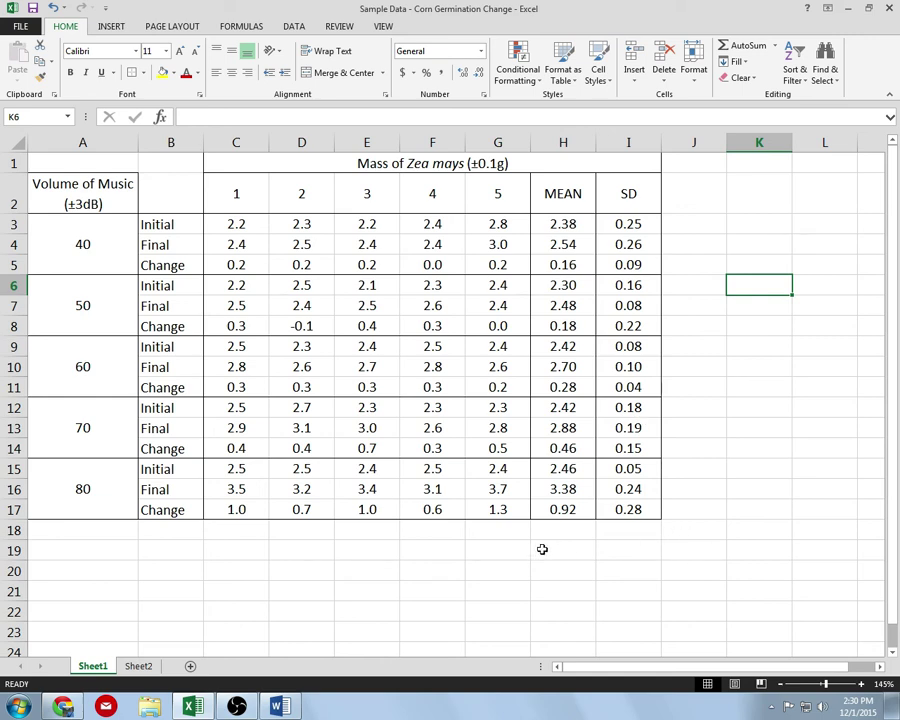
pyautogui.click(222, 543)
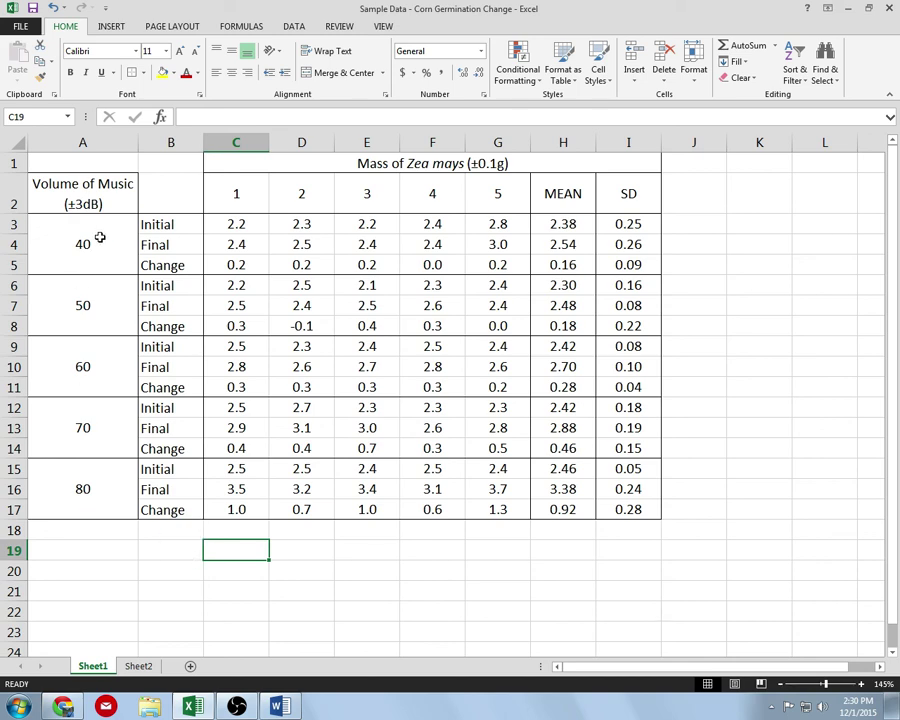
pyautogui.moveTo(100, 237); pyautogui.dragTo(97, 514)
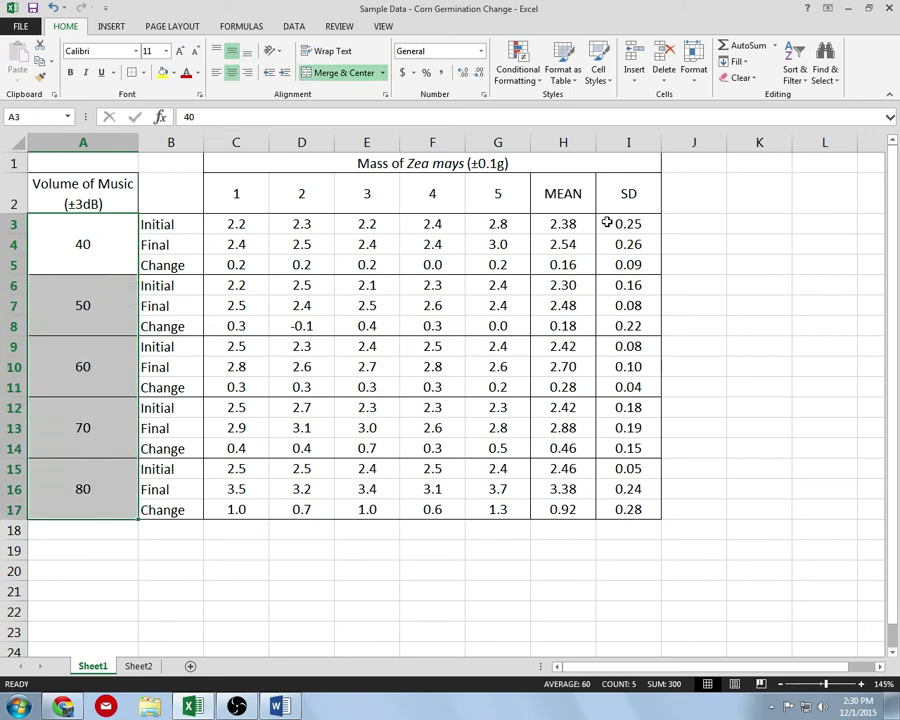
pyautogui.click(570, 222)
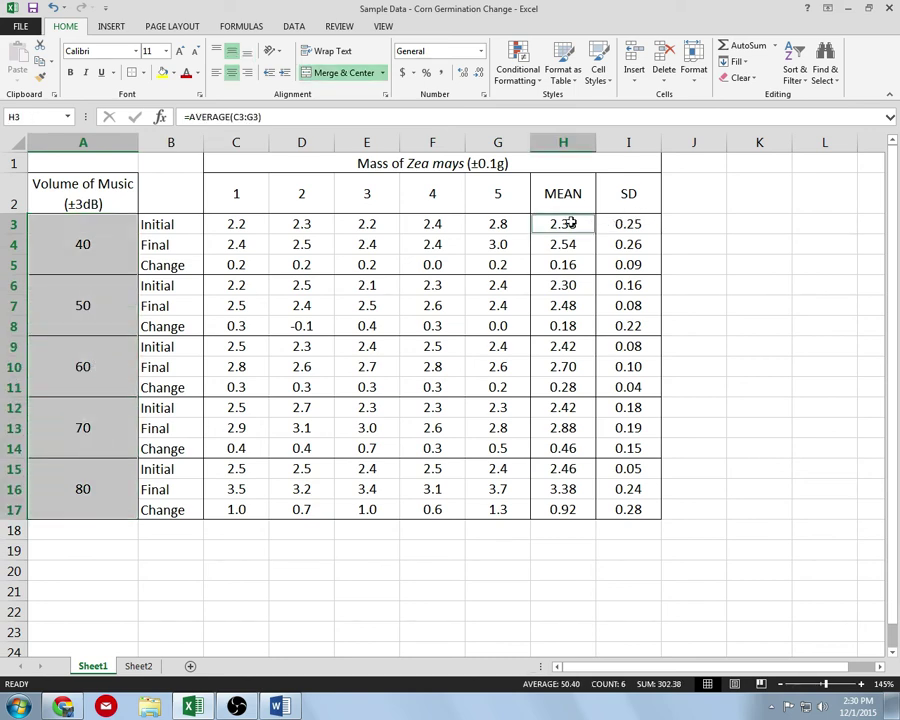
pyautogui.moveTo(570, 222); pyautogui.dragTo(547, 503)
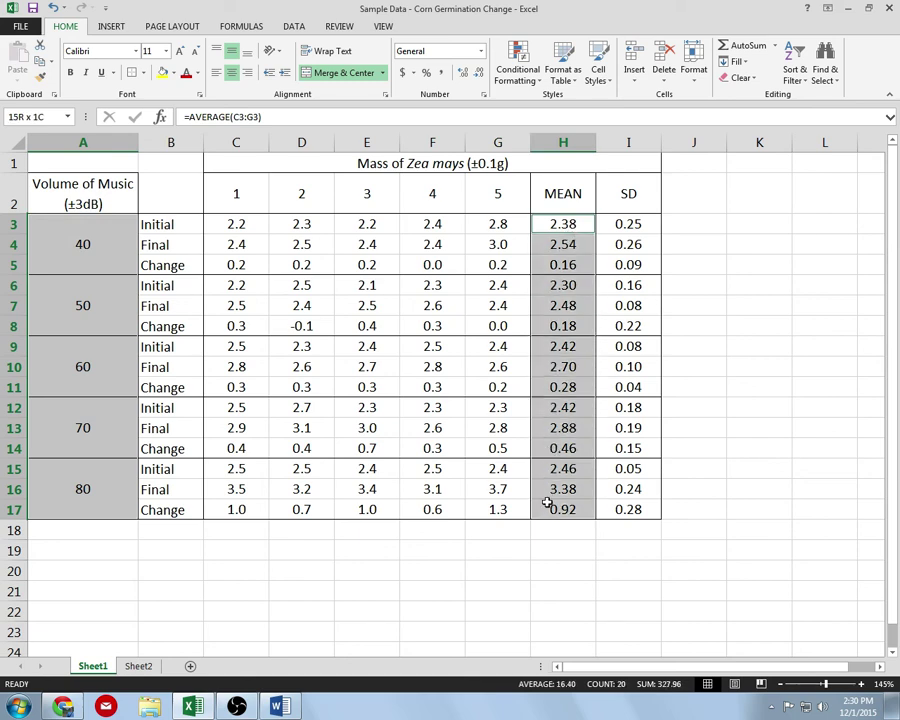
pyautogui.click(114, 27)
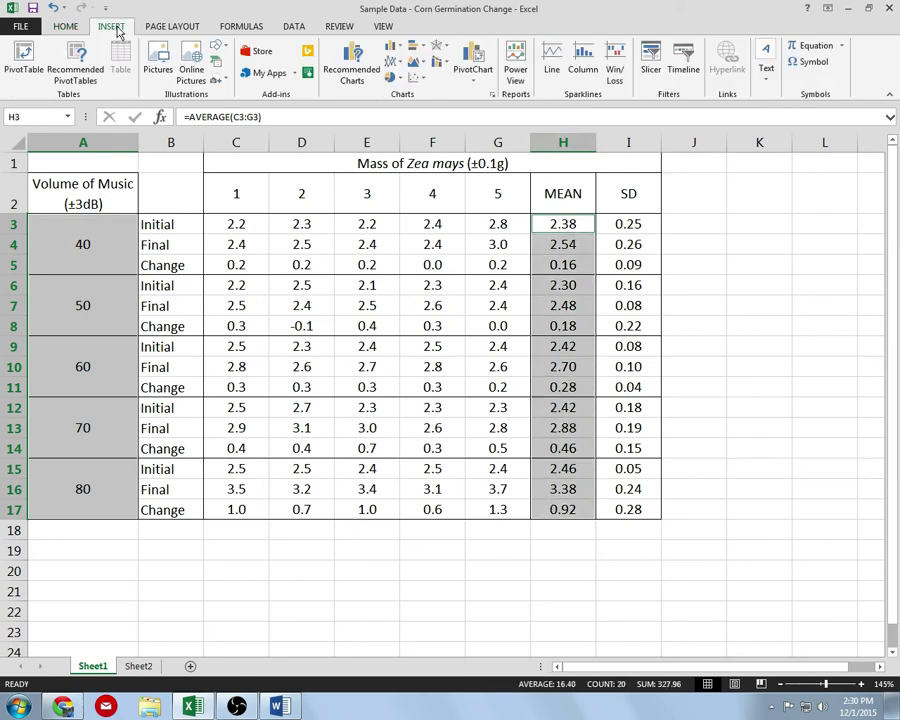
pyautogui.click(419, 80)
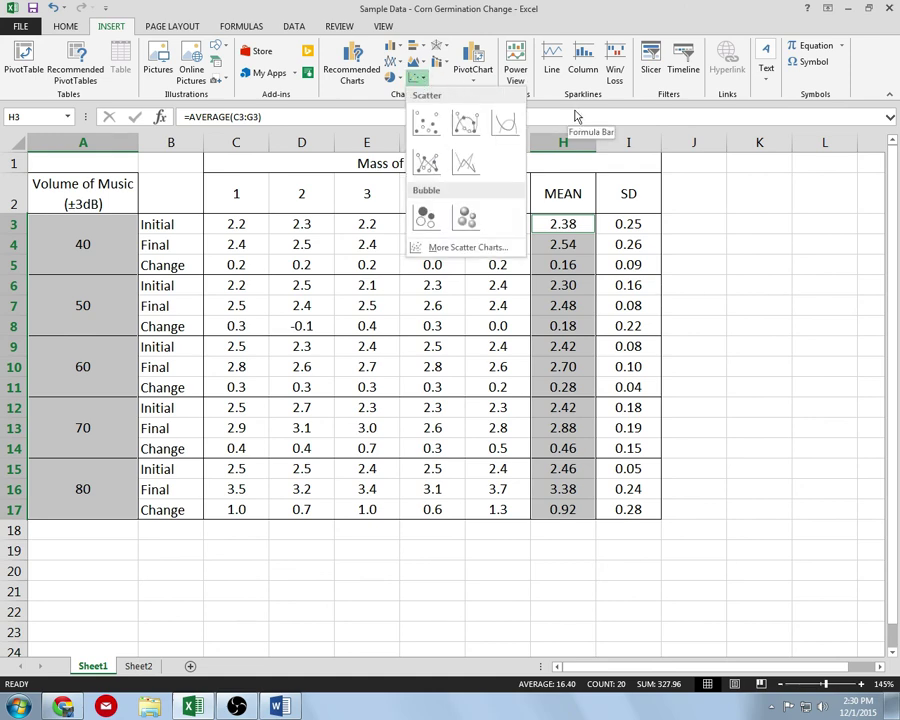
pyautogui.click(720, 224)
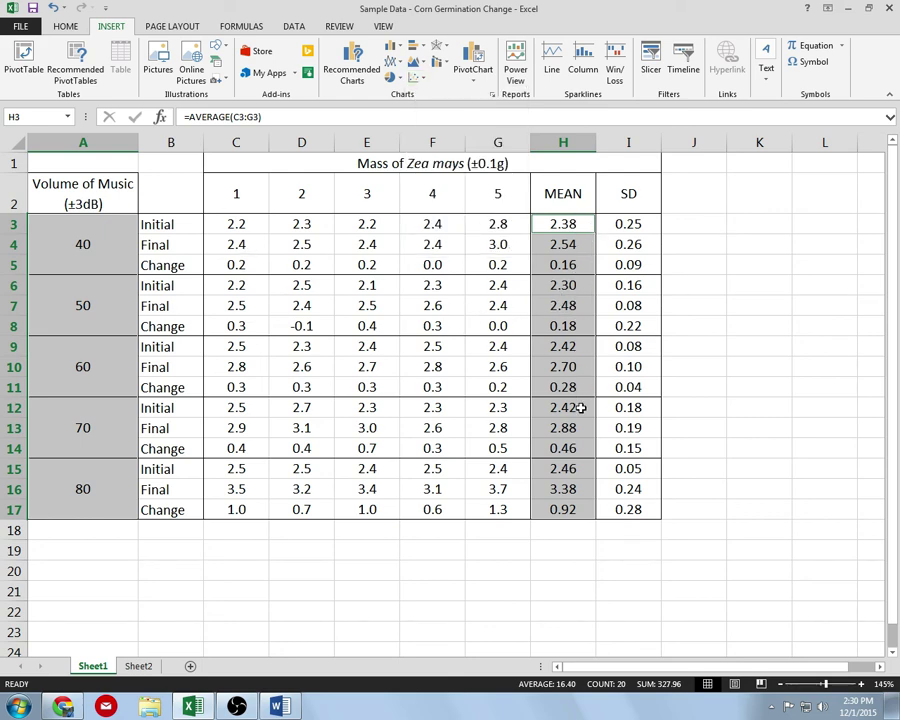
pyautogui.click(571, 262)
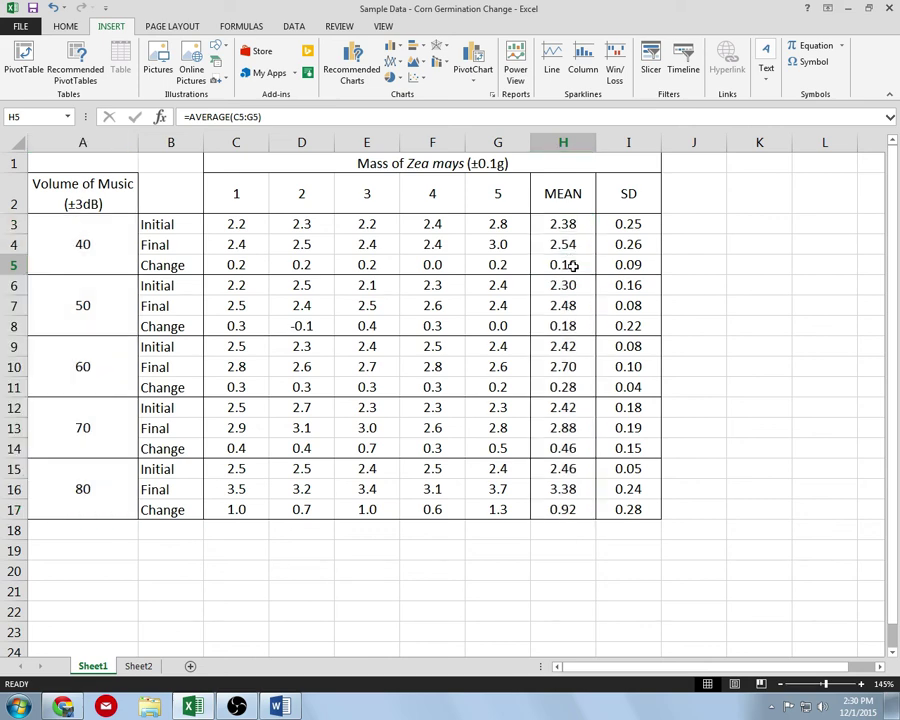
pyautogui.keyDown('ctrl'); pyautogui.click(570, 324); pyautogui.keyUp('ctrl')
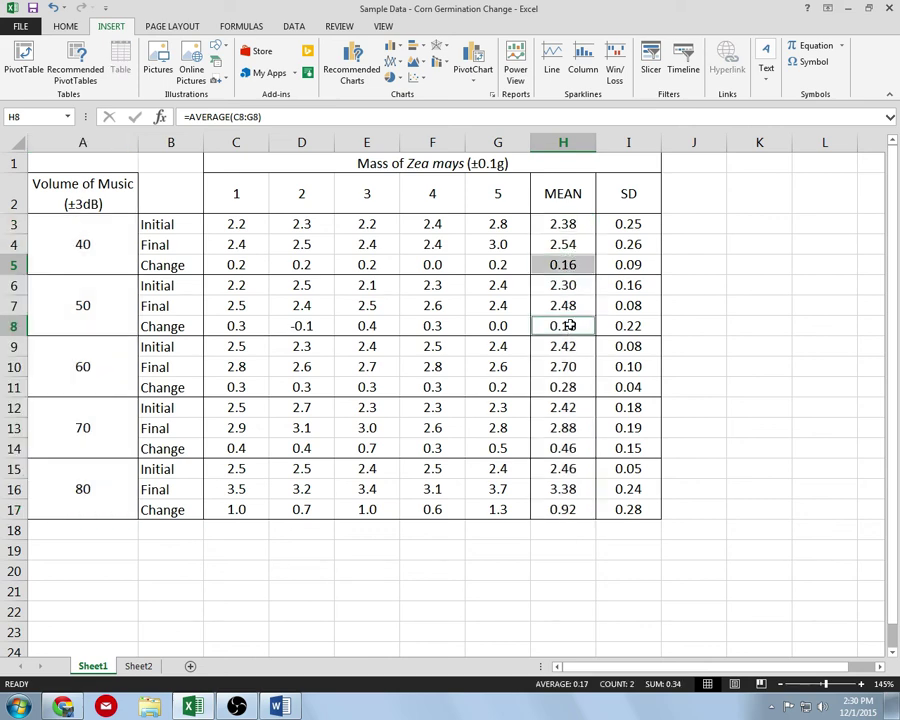
pyautogui.keyDown('ctrl'); pyautogui.click(575, 389); pyautogui.keyUp('ctrl')
pyautogui.keyDown('ctrl'); pyautogui.click(584, 450); pyautogui.keyUp('ctrl')
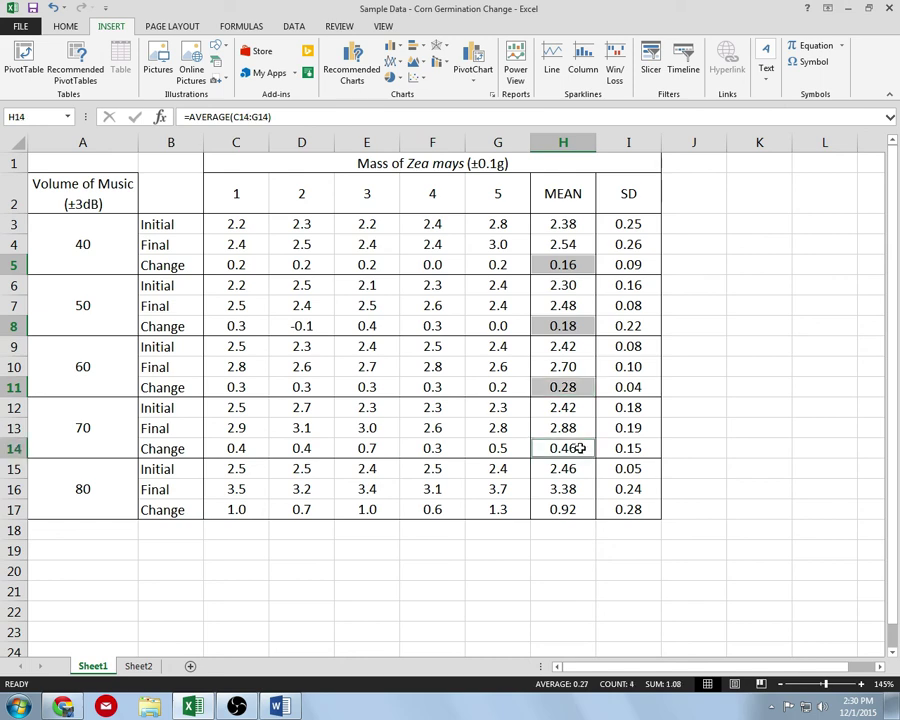
pyautogui.keyDown('ctrl'); pyautogui.click(586, 510); pyautogui.keyUp('ctrl')
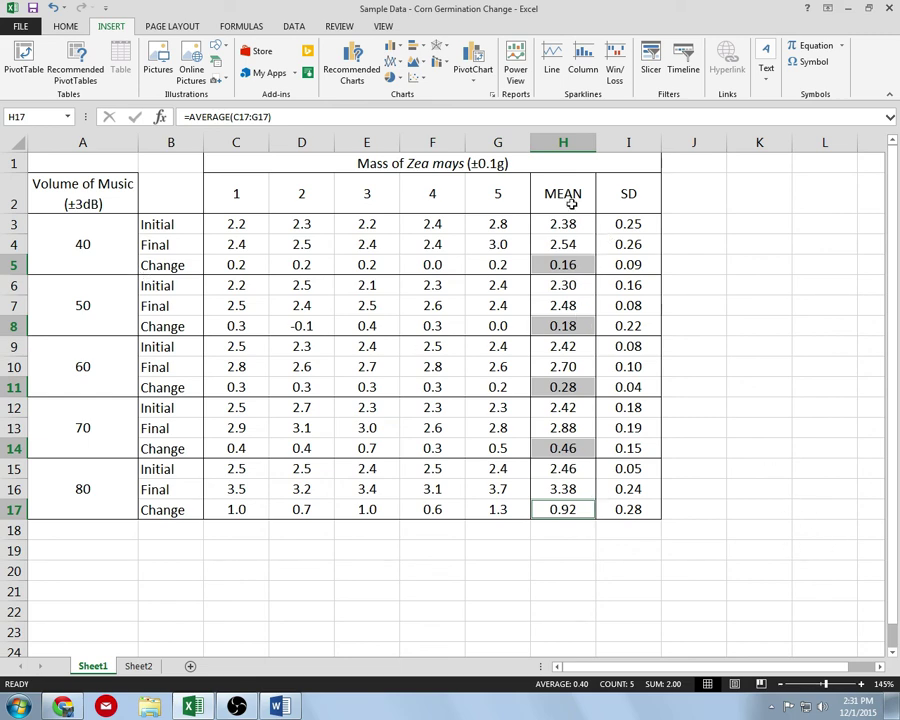
pyautogui.click(255, 552)
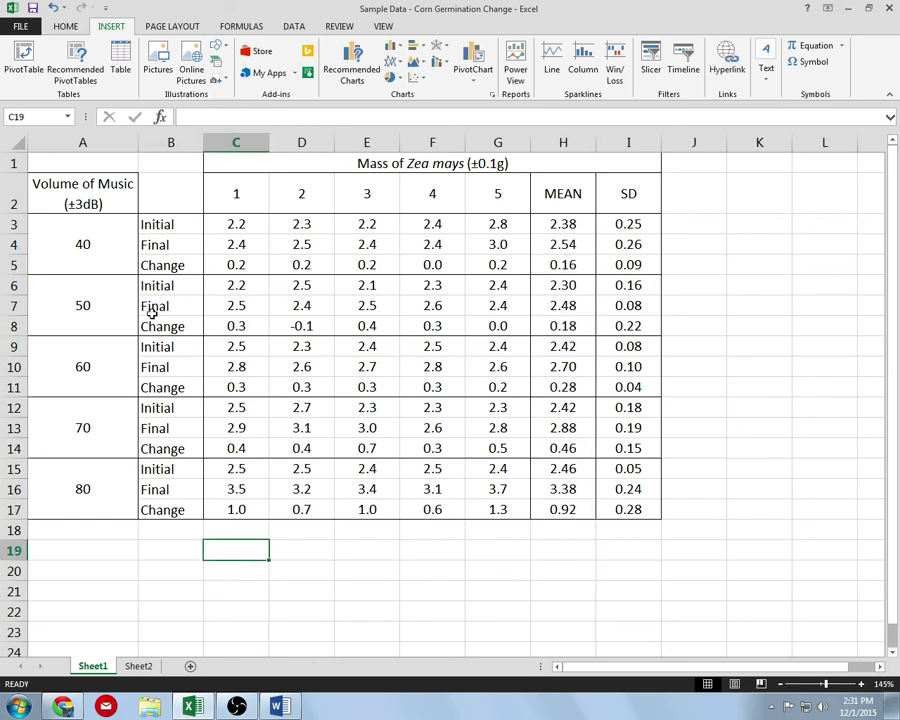
# Insert a markers-only scatter chart from the music volumes in column A and the mean Change values in H5, H8, H11, H14 and H17.
pyautogui.moveTo(124, 258); pyautogui.dragTo(82, 484)
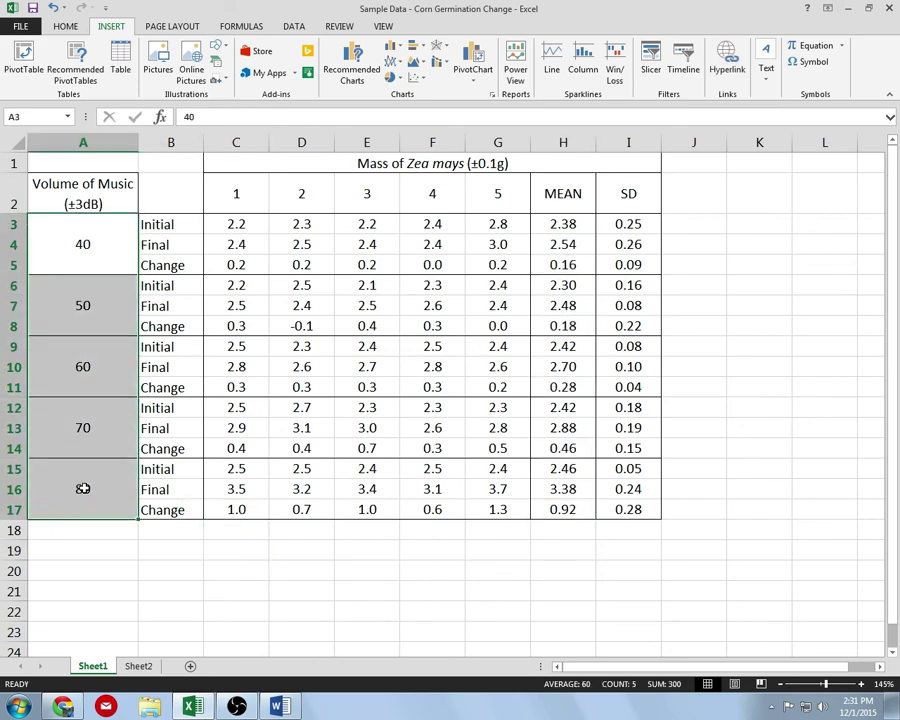
pyautogui.keyDown('ctrl'); pyautogui.click(577, 226); pyautogui.keyUp('ctrl')
pyautogui.moveTo(114, 232); pyautogui.dragTo(110, 505)
pyautogui.keyDown('ctrl'); pyautogui.click(579, 264); pyautogui.keyUp('ctrl')
pyautogui.keyDown('ctrl'); pyautogui.click(577, 322); pyautogui.keyUp('ctrl')
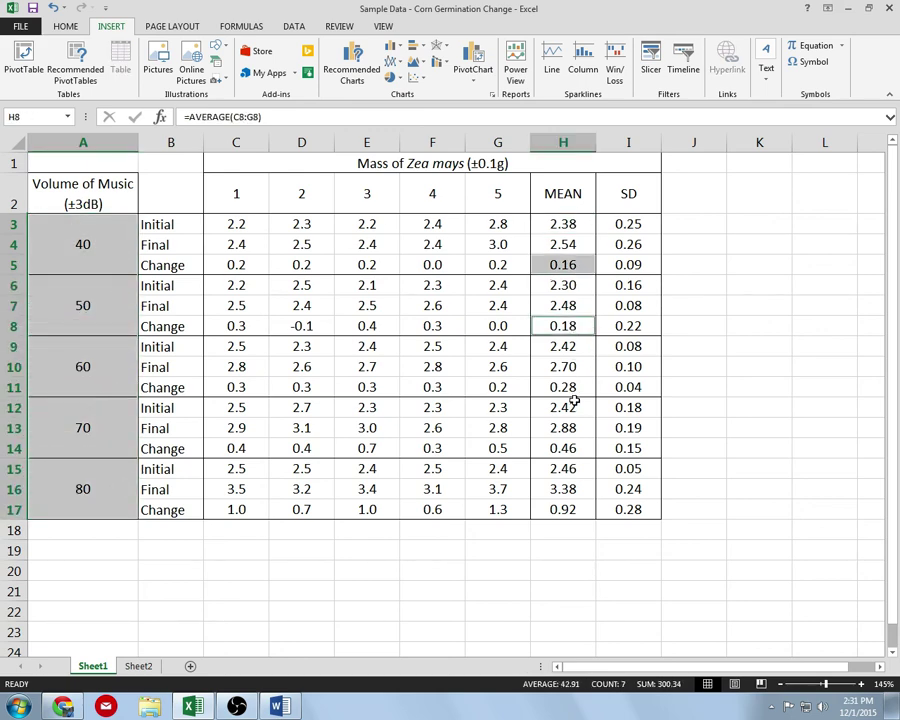
pyautogui.keyDown('ctrl'); pyautogui.click(577, 389); pyautogui.keyUp('ctrl')
pyautogui.keyDown('ctrl'); pyautogui.click(566, 449); pyautogui.keyUp('ctrl')
pyautogui.keyDown('ctrl'); pyautogui.click(567, 510); pyautogui.keyUp('ctrl')
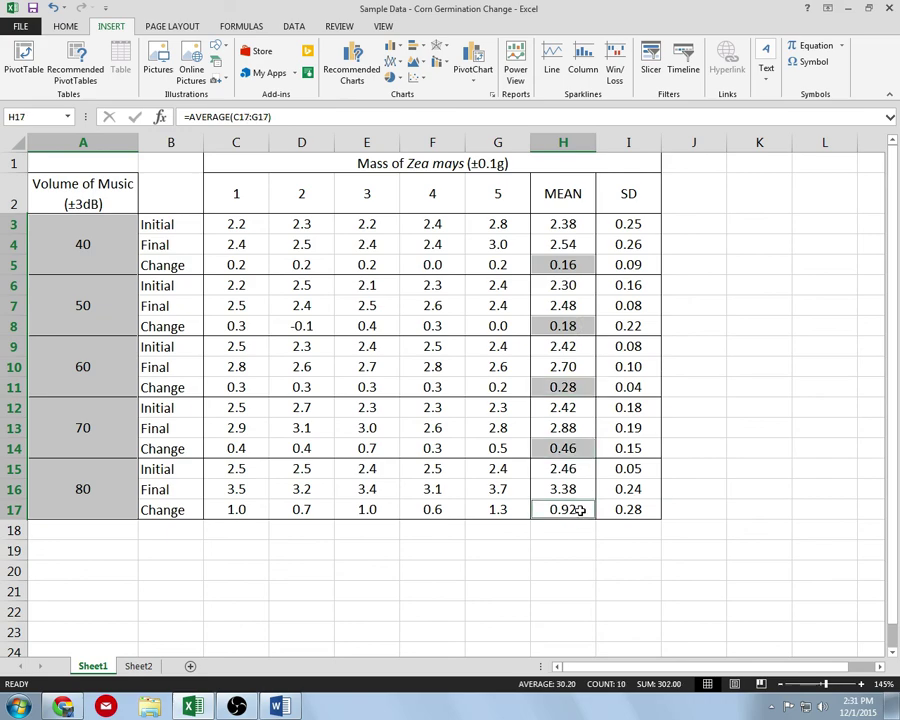
pyautogui.click(416, 77)
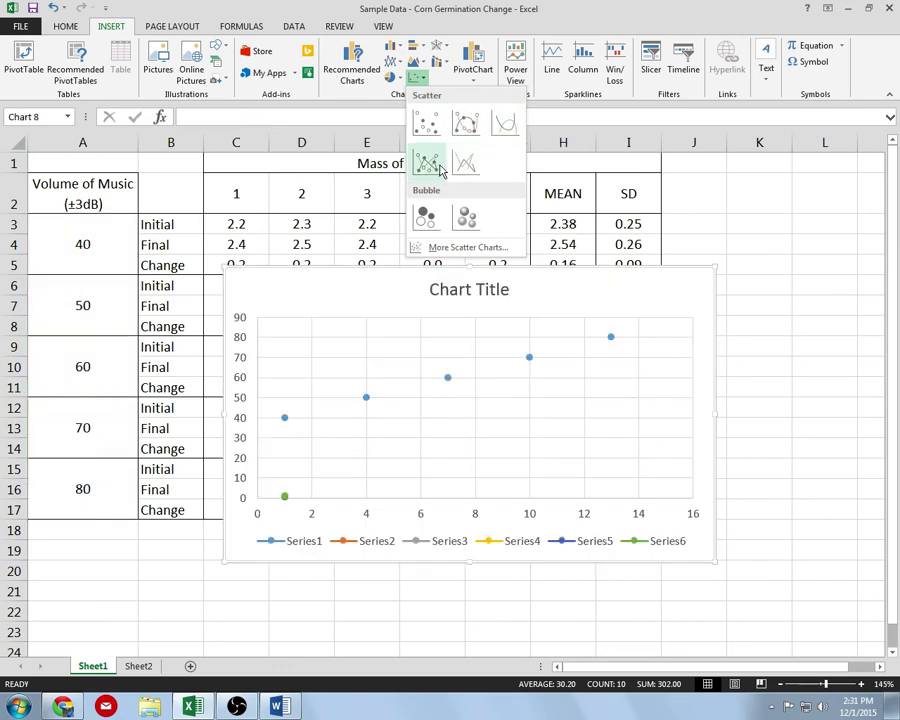
pyautogui.click(424, 126)
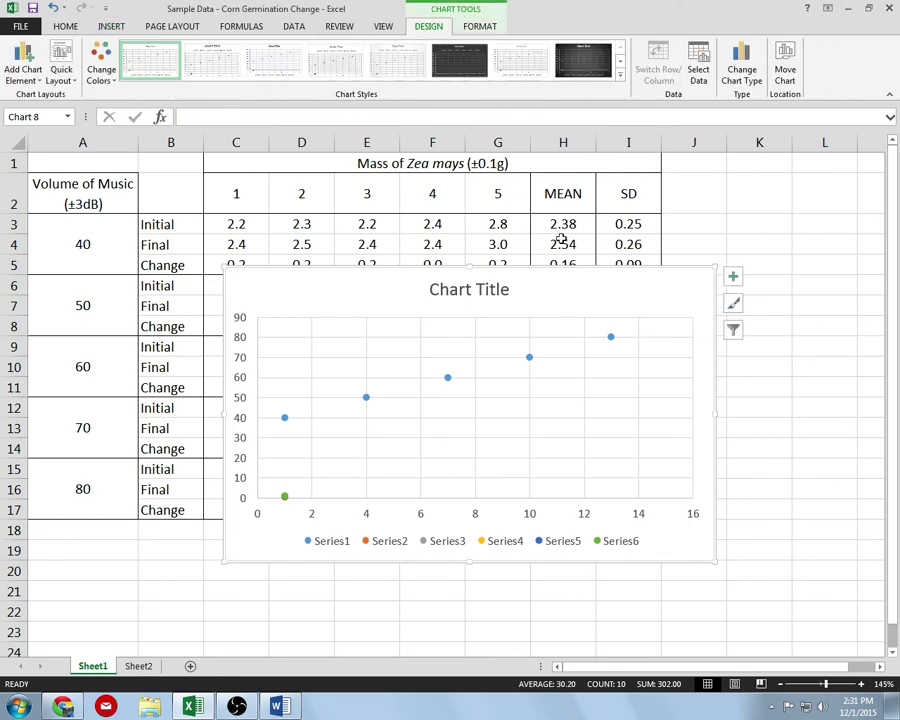
# Delete the scatter chart from the sheet and clear the data selection.
pyautogui.moveTo(653, 293); pyautogui.dragTo(583, 195)
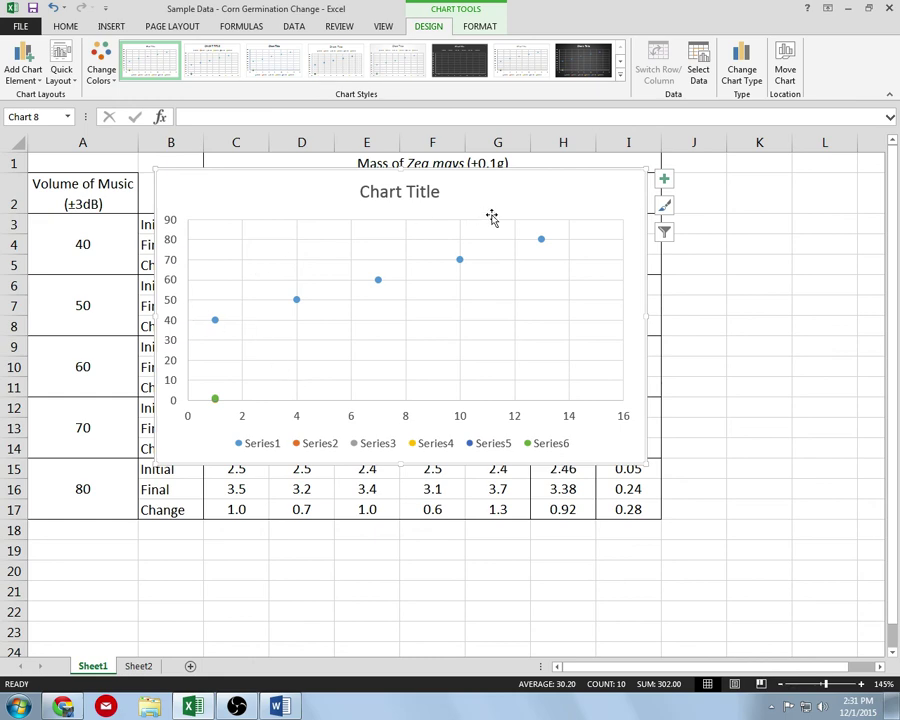
pyautogui.moveTo(589, 195); pyautogui.dragTo(562, 252)
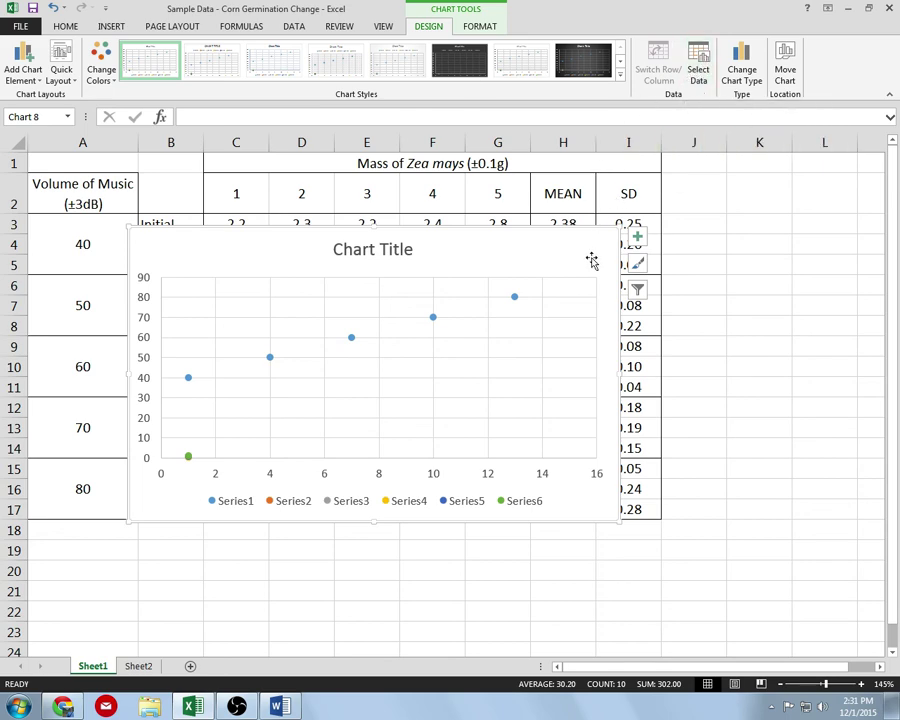
pyautogui.press('Delete')
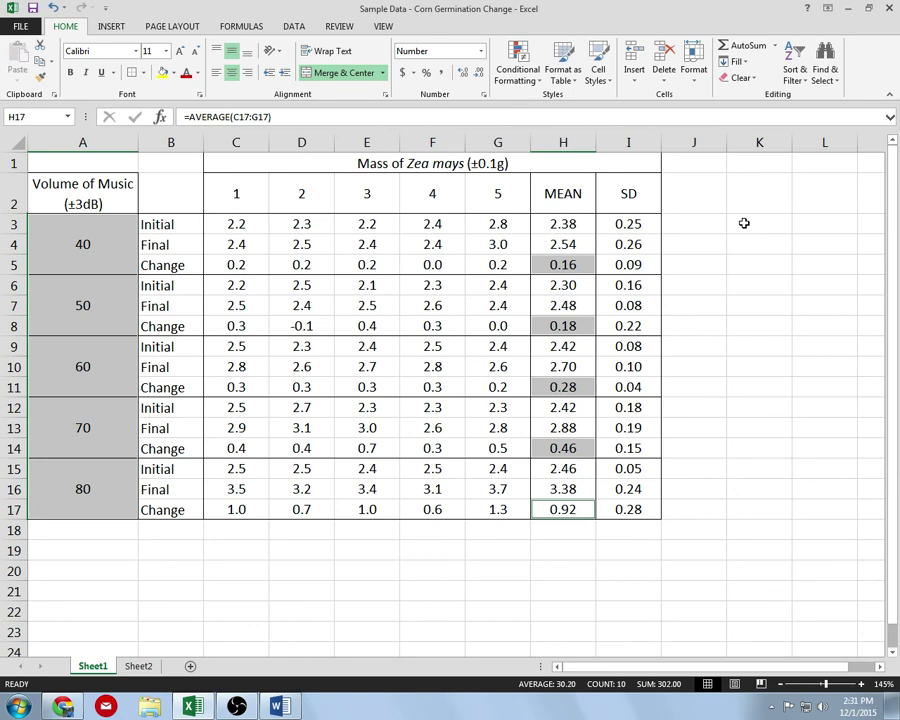
pyautogui.moveTo(744, 223); pyautogui.dragTo(755, 245)
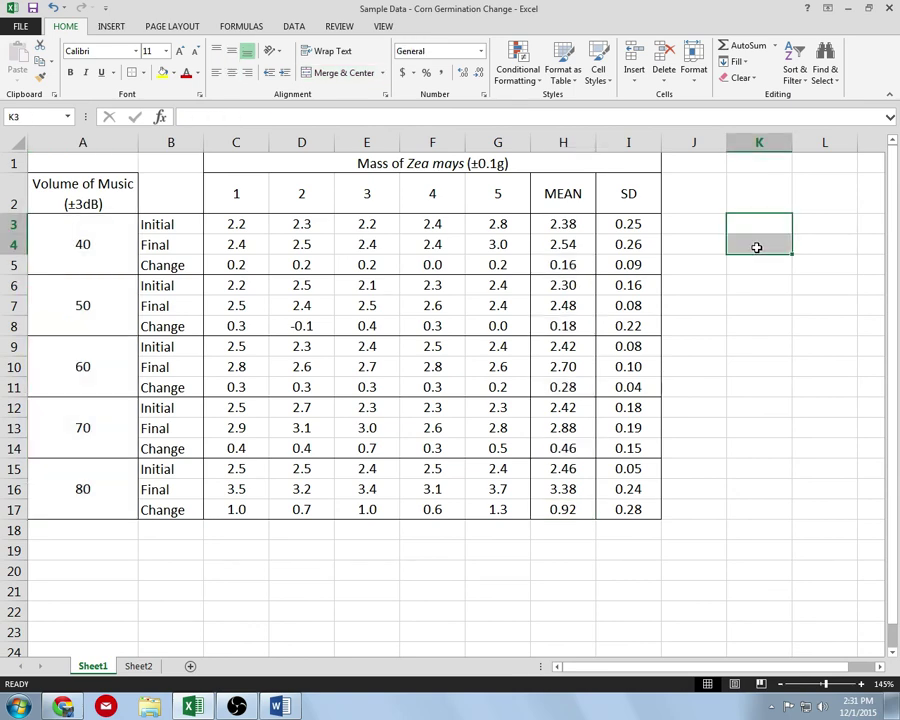
# Insert a markers-only scatter chart from only the mean Change values in H5, H8, H11, H14 and H17.
pyautogui.click(778, 330)
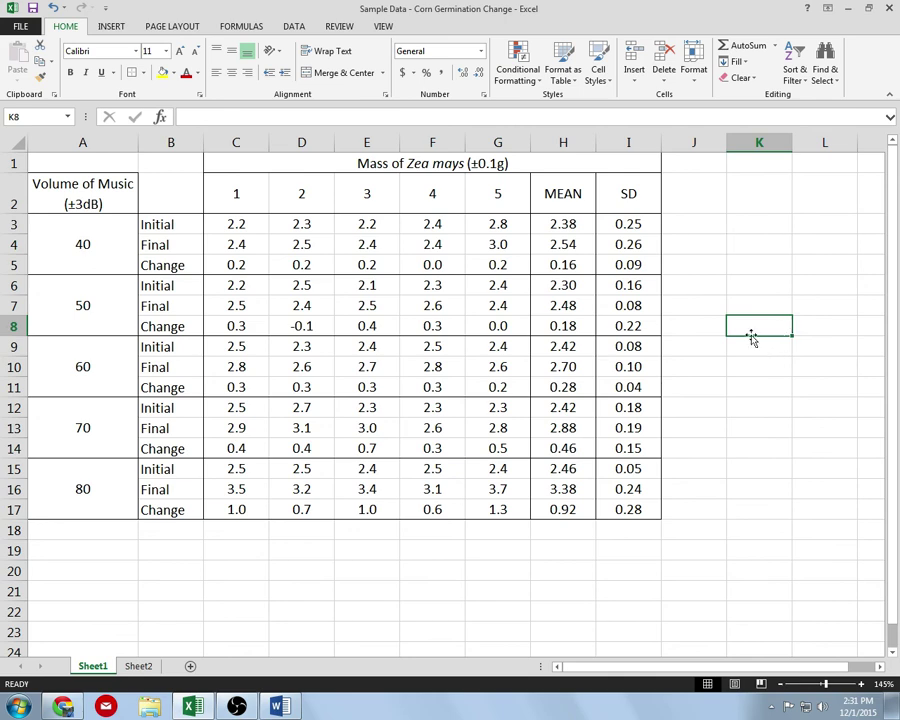
pyautogui.click(587, 265)
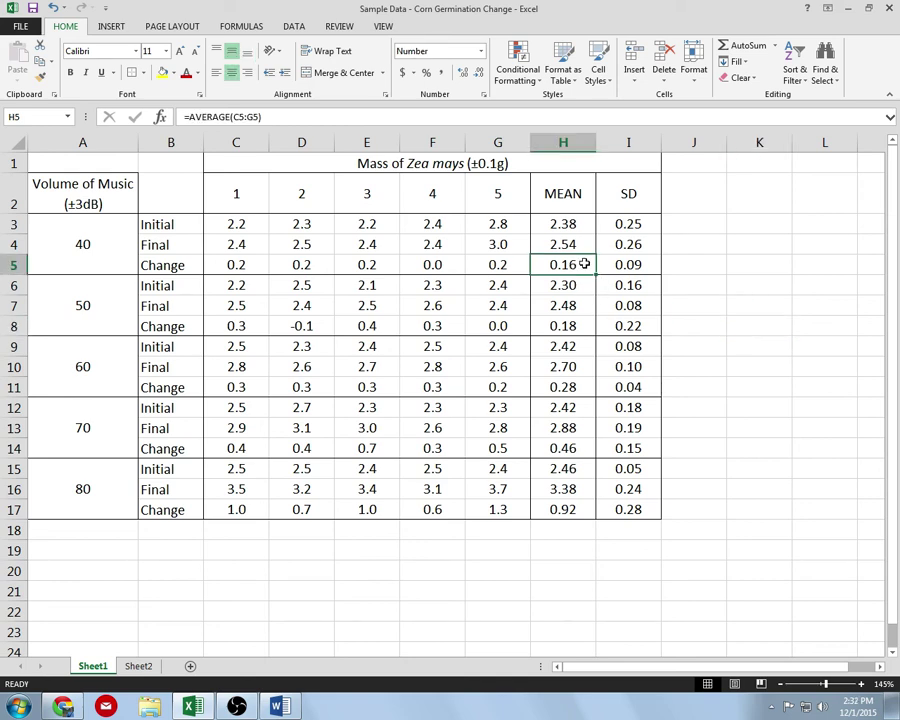
pyautogui.keyDown('ctrl'); pyautogui.click(579, 326); pyautogui.keyUp('ctrl')
pyautogui.keyDown('ctrl'); pyautogui.click(583, 389); pyautogui.keyUp('ctrl')
pyautogui.keyDown('ctrl'); pyautogui.click(583, 448); pyautogui.keyUp('ctrl')
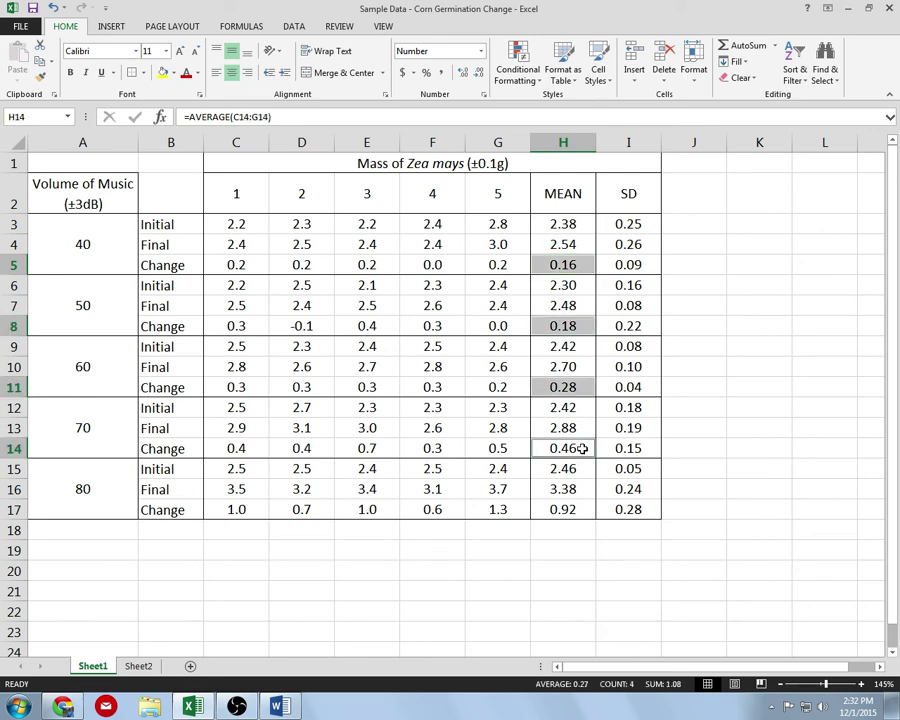
pyautogui.keyDown('ctrl'); pyautogui.click(576, 512); pyautogui.keyUp('ctrl')
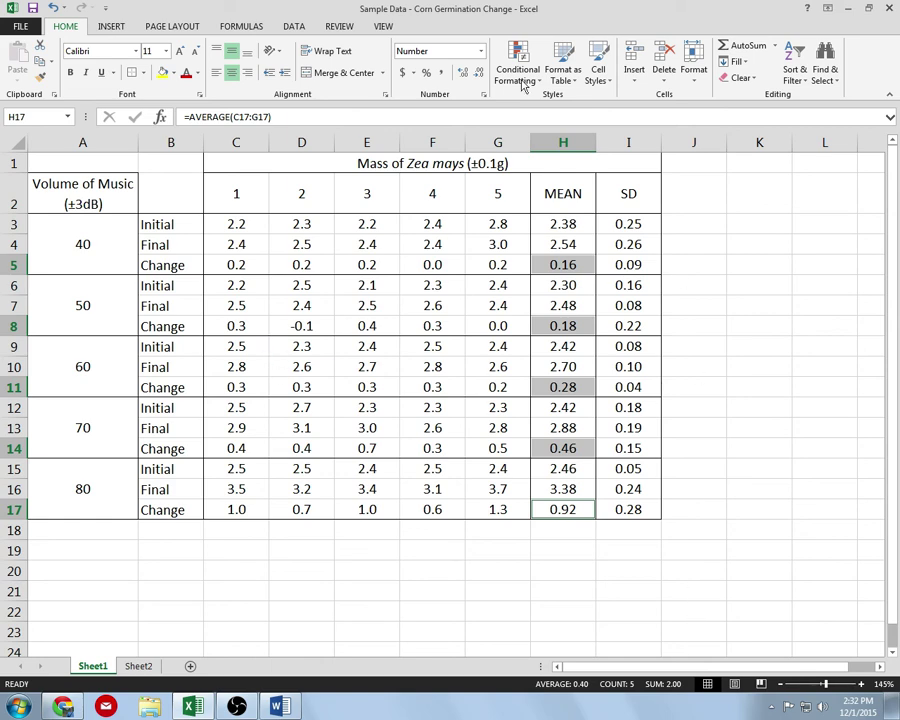
pyautogui.click(111, 27)
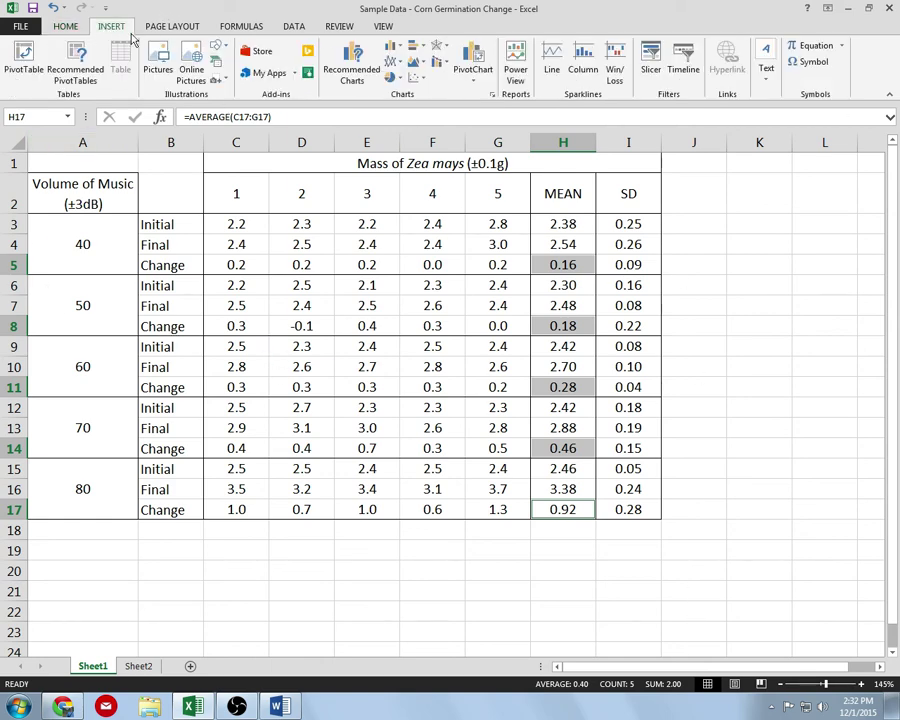
pyautogui.click(418, 84)
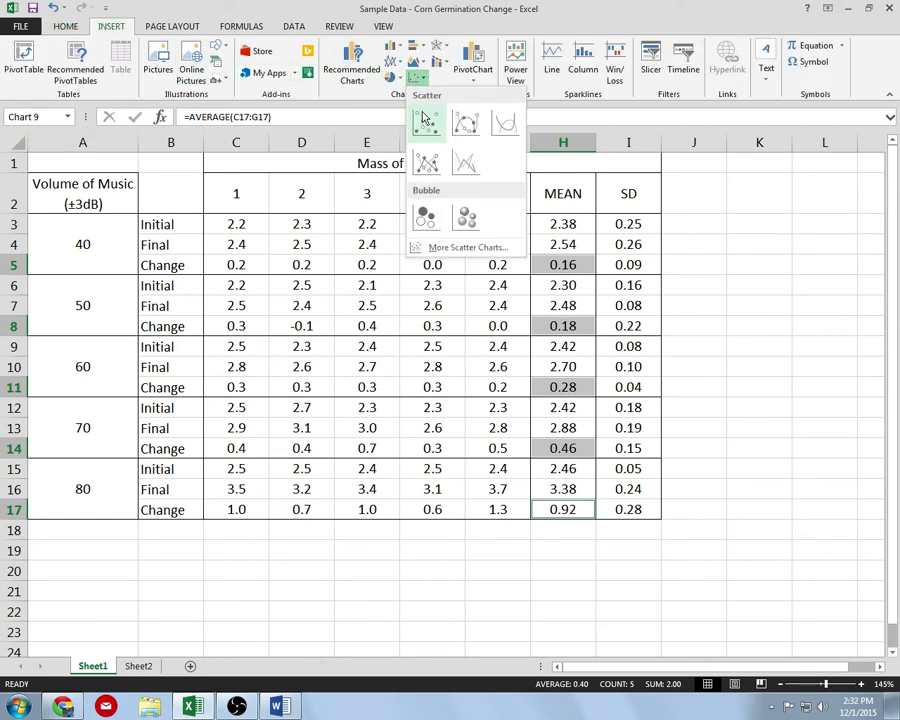
pyautogui.click(423, 122)
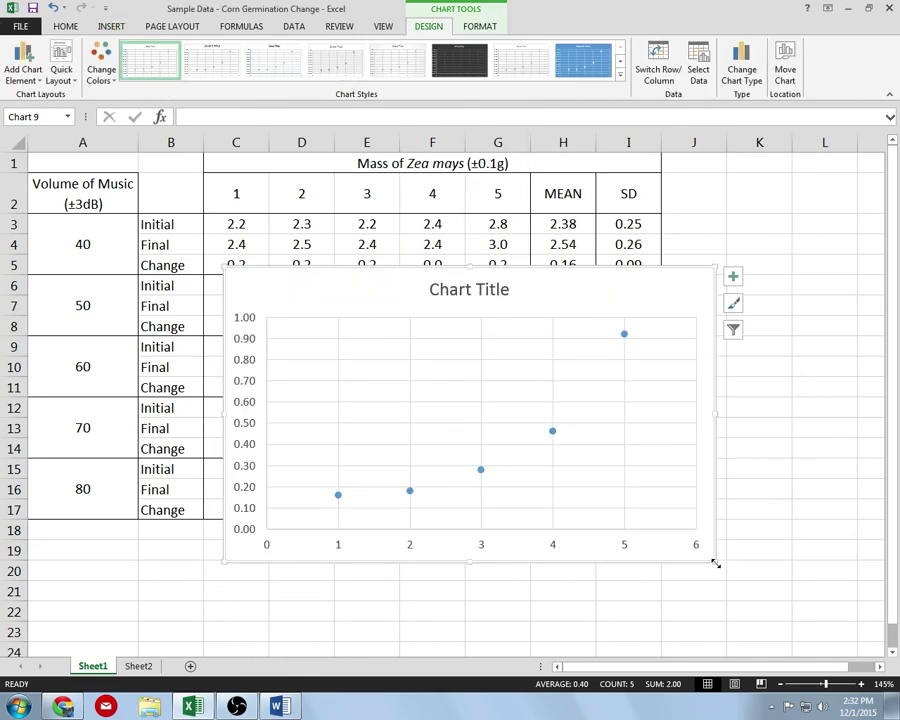
# Shrink the scatter chart and move it directly below the data table so the table is uncovered.
pyautogui.moveTo(716, 564); pyautogui.dragTo(528, 490)
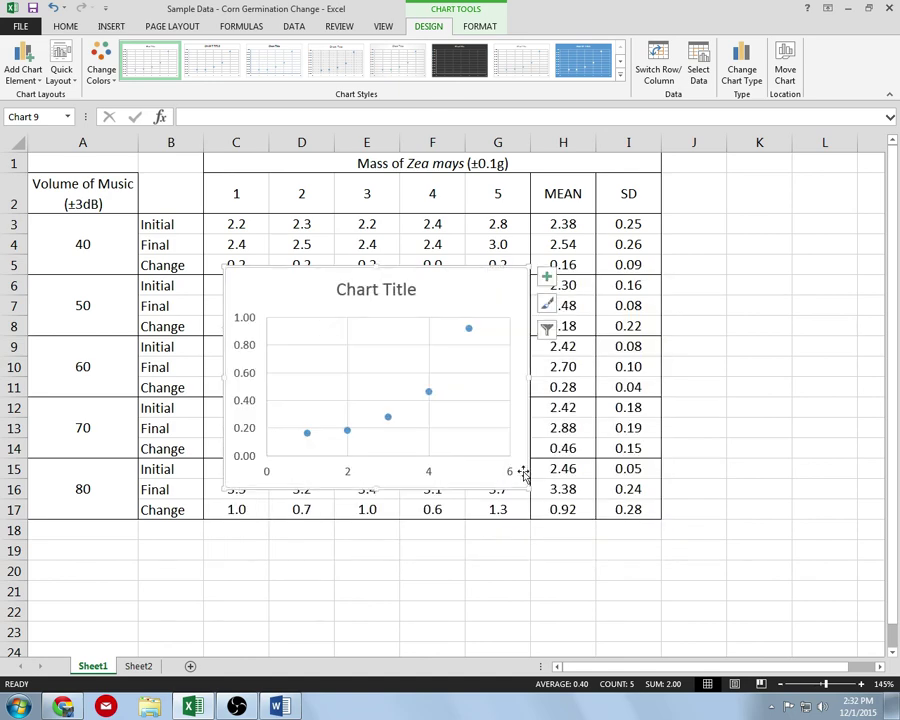
pyautogui.moveTo(494, 305); pyautogui.dragTo(627, 543)
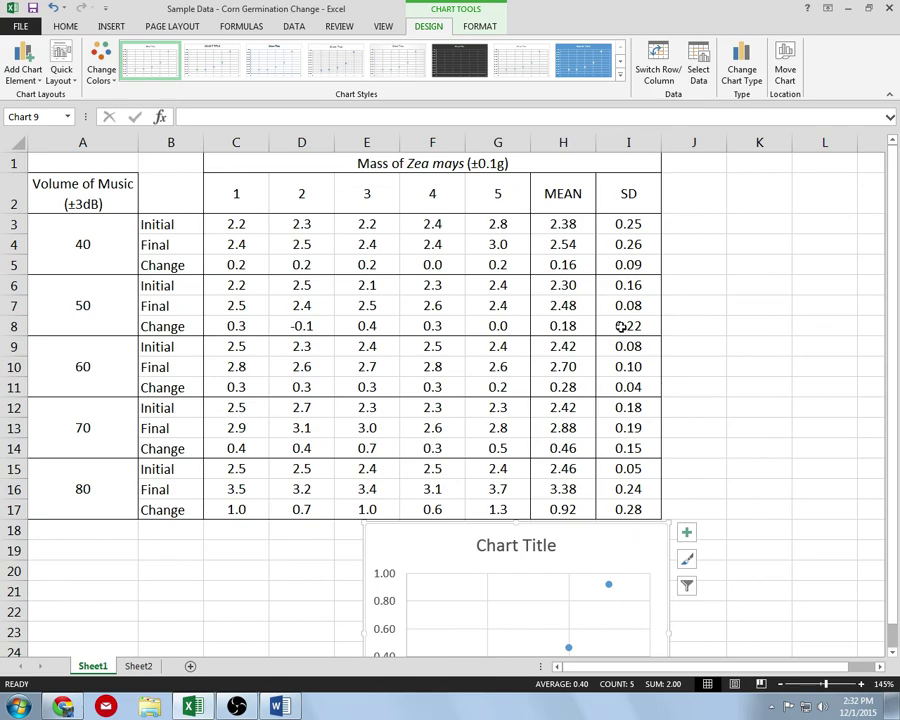
pyautogui.scroll(-3, 484, 289)
pyautogui.keyDown('ctrl'); pyautogui.scroll(7, 484, 289); pyautogui.keyUp('ctrl')
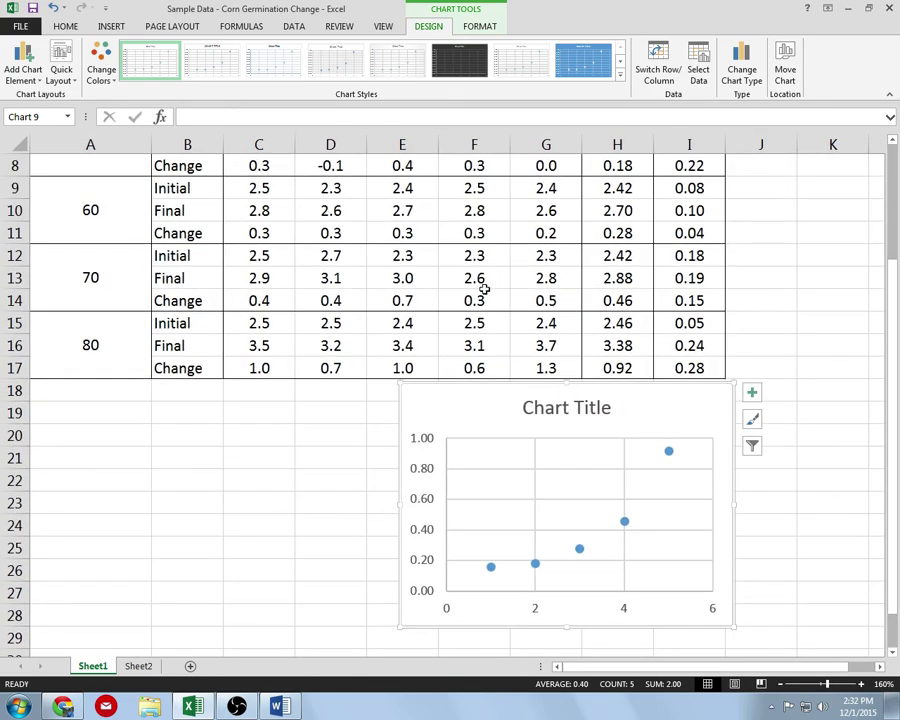
pyautogui.keyDown('ctrl'); pyautogui.scroll(-12, 488, 293); pyautogui.keyUp('ctrl')
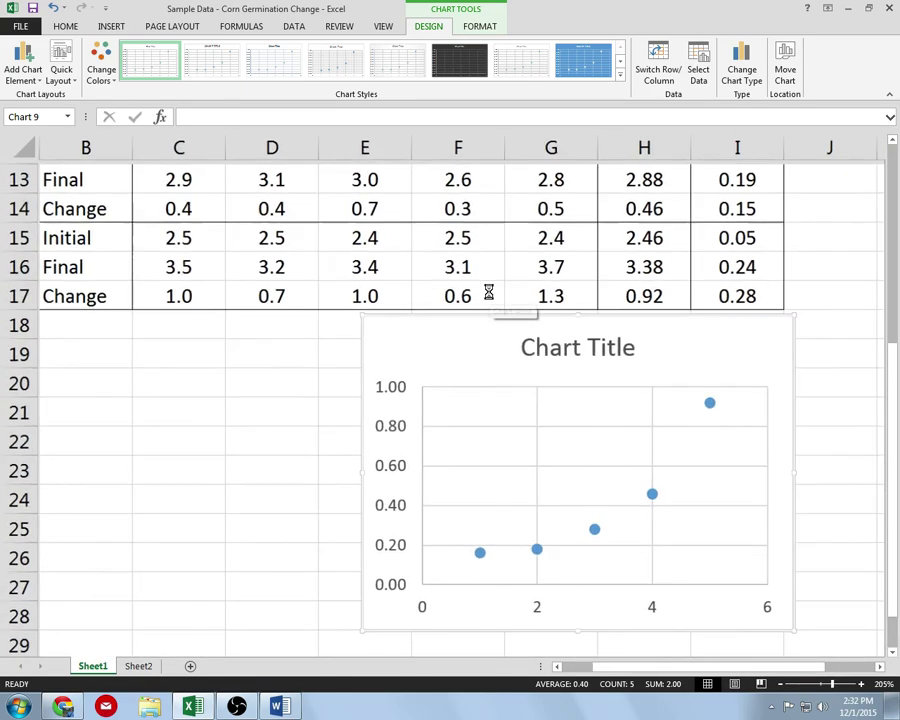
pyautogui.keyDown('ctrl'); pyautogui.scroll(5, 487, 291); pyautogui.keyUp('ctrl')
pyautogui.keyDown('ctrl'); pyautogui.scroll(-5, 487, 291); pyautogui.keyUp('ctrl')
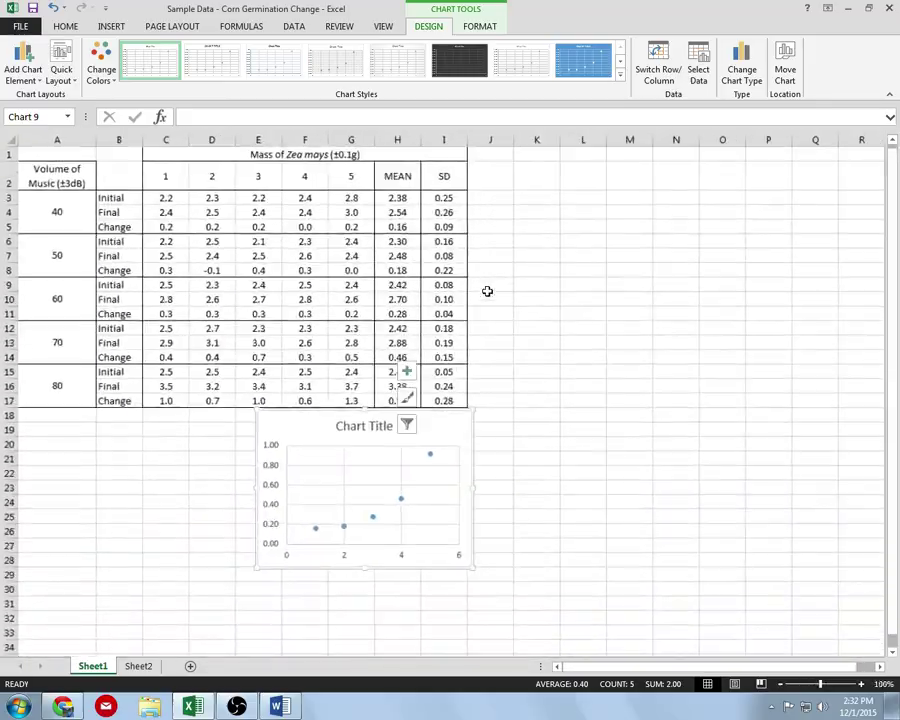
pyautogui.keyDown('ctrl'); pyautogui.scroll(5, 487, 291); pyautogui.keyUp('ctrl')
pyautogui.keyDown('ctrl'); pyautogui.scroll(-5, 487, 291); pyautogui.keyUp('ctrl')
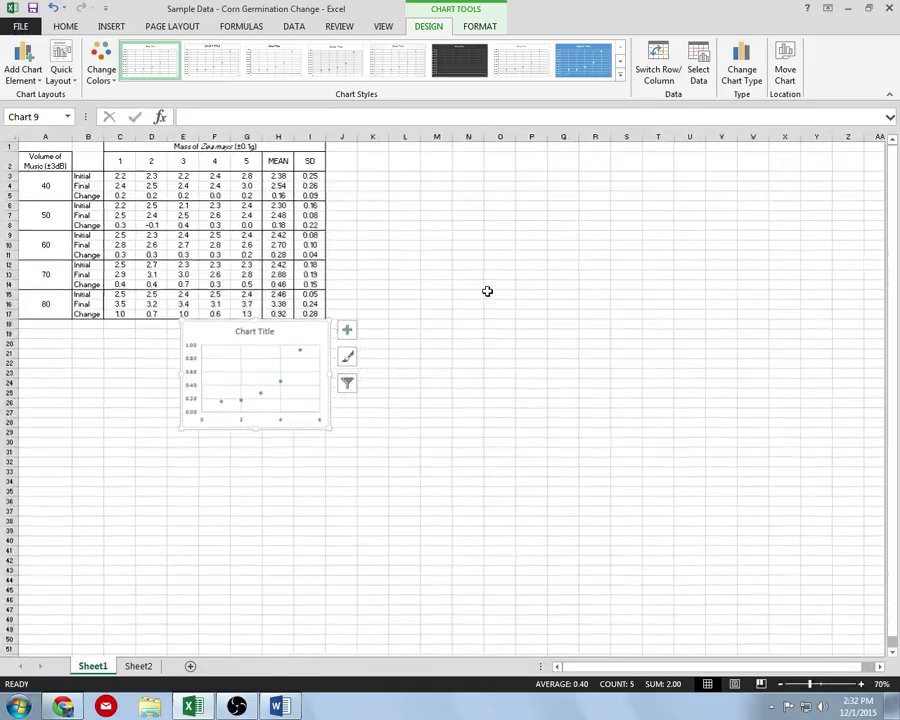
pyautogui.keyDown('ctrl'); pyautogui.scroll(4, 487, 291); pyautogui.keyUp('ctrl')
pyautogui.keyDown('ctrl'); pyautogui.scroll(-4, 487, 291); pyautogui.keyUp('ctrl')
pyautogui.keyDown('ctrl'); pyautogui.scroll(6, 487, 291); pyautogui.keyUp('ctrl')
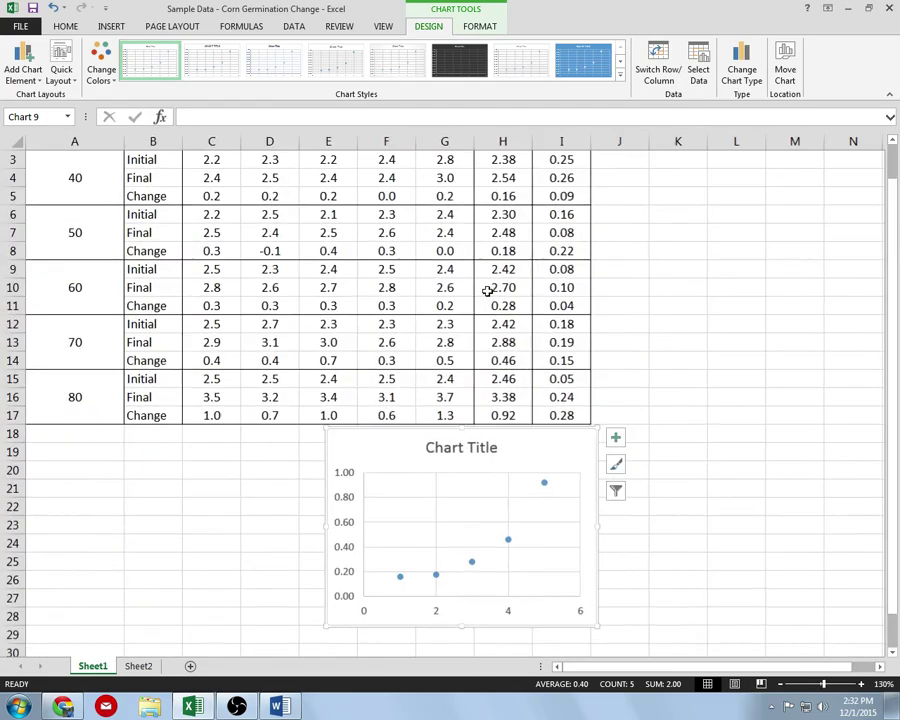
pyautogui.scroll(-1, 487, 293)
pyautogui.scroll(3, 487, 293)
pyautogui.keyDown('ctrl'); pyautogui.scroll(1, 487, 293); pyautogui.keyUp('ctrl')
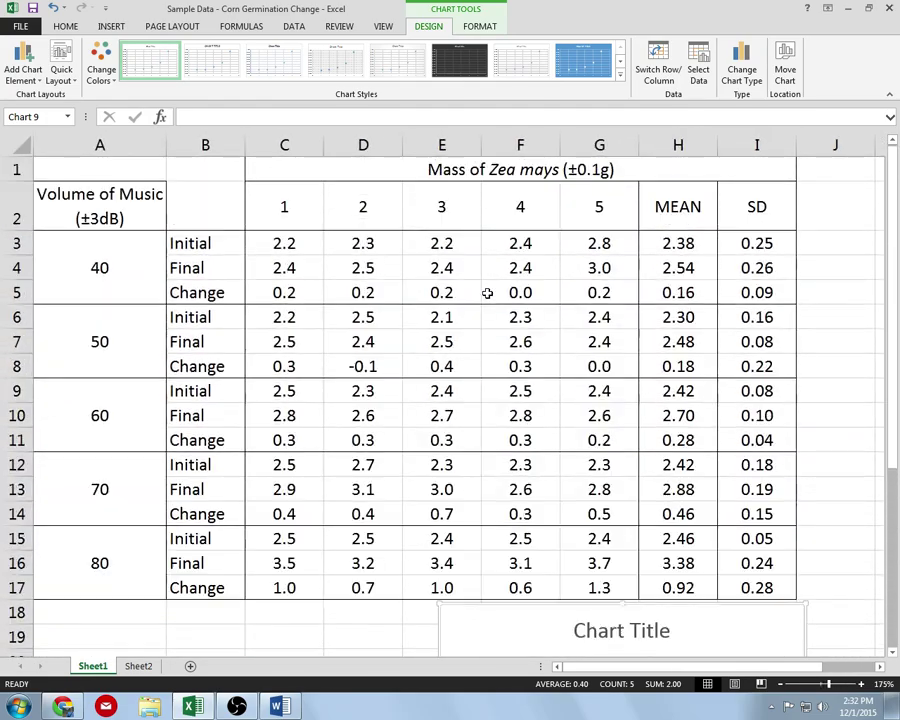
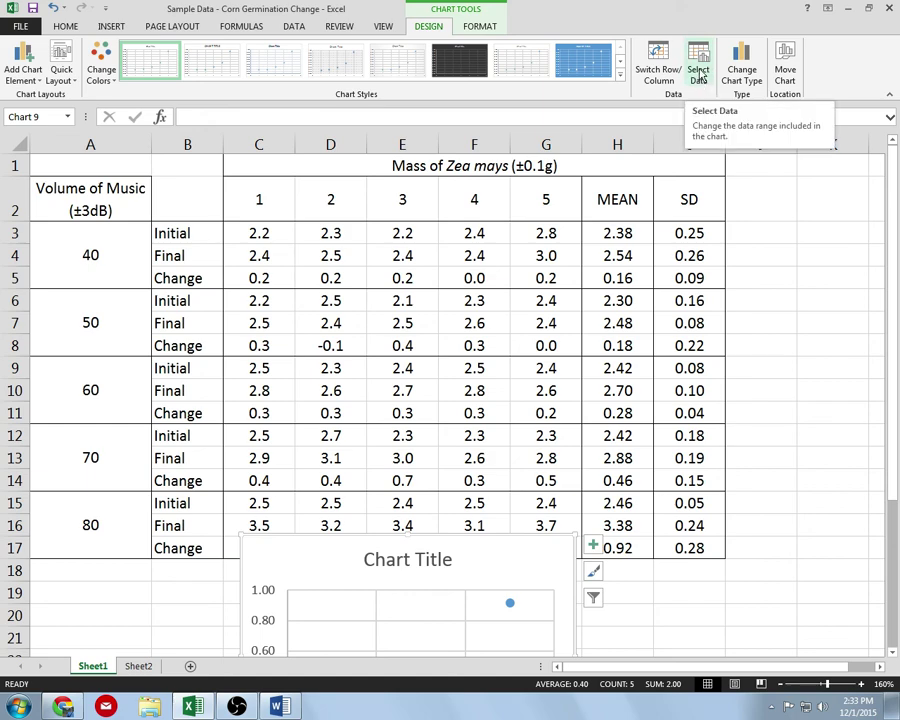
# Open the chart's data source and name its only series Trend.
pyautogui.click(700, 77)
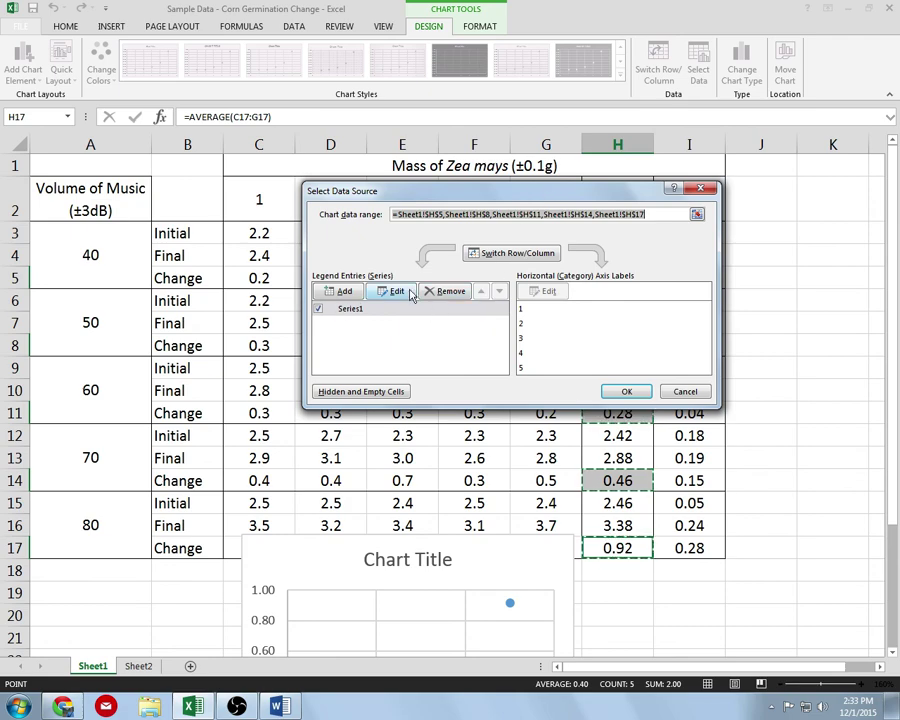
pyautogui.click(401, 292)
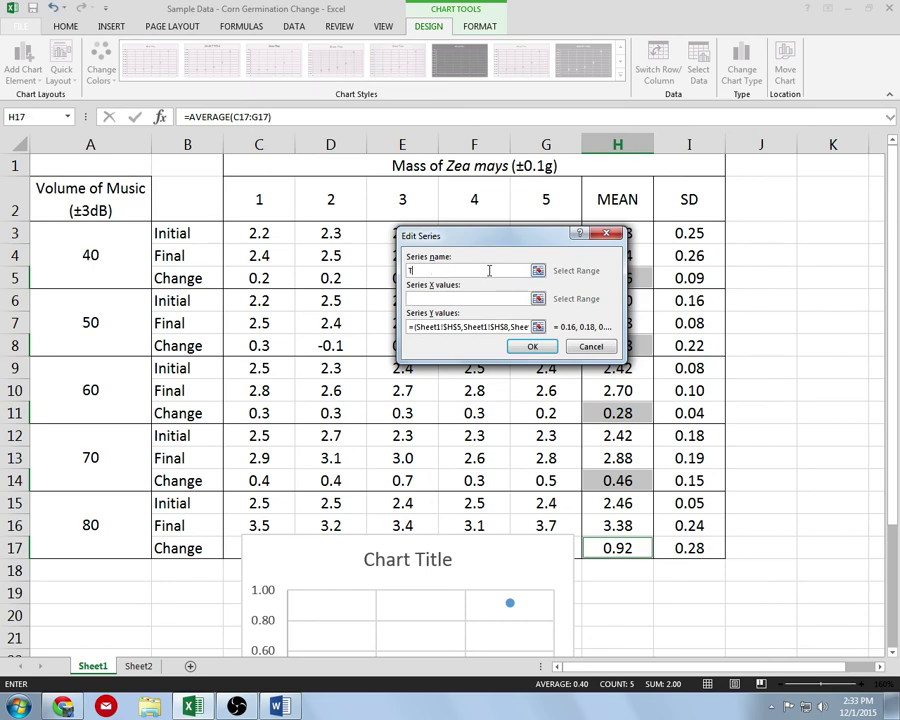
pyautogui.write('Trend')
# Set the series X values to the music volumes in A3, A6, A9, A12 and A15, and apply the data source changes.
pyautogui.click(518, 296)
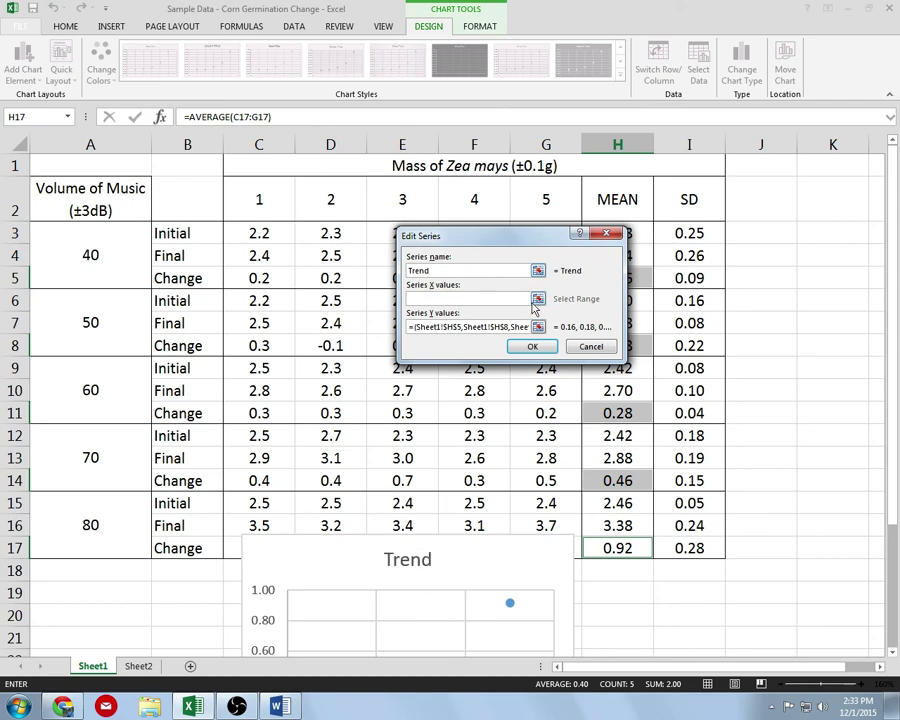
pyautogui.click(539, 299)
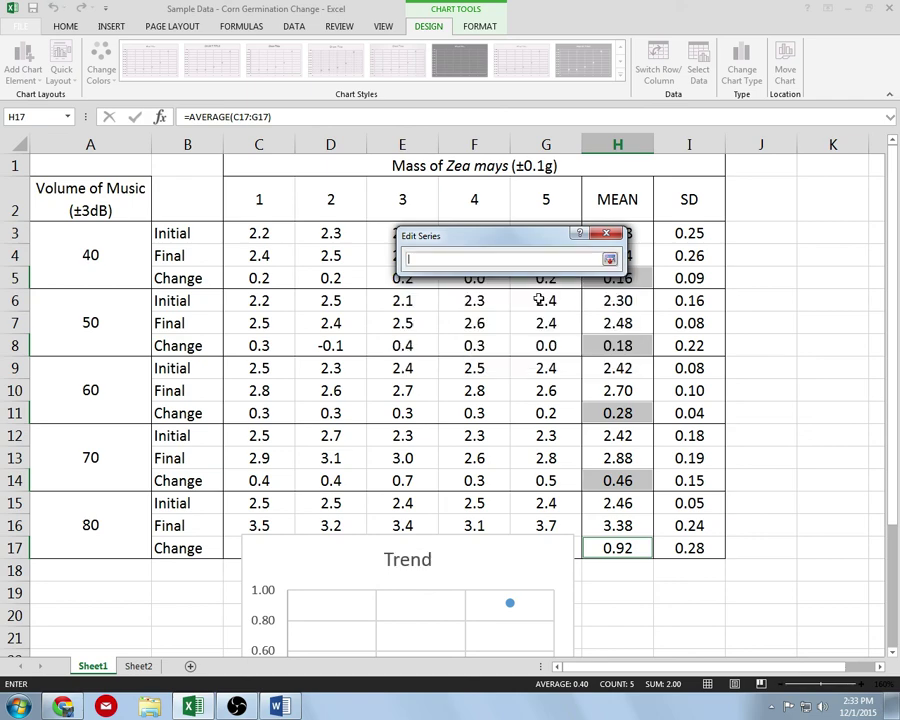
pyautogui.click(93, 255)
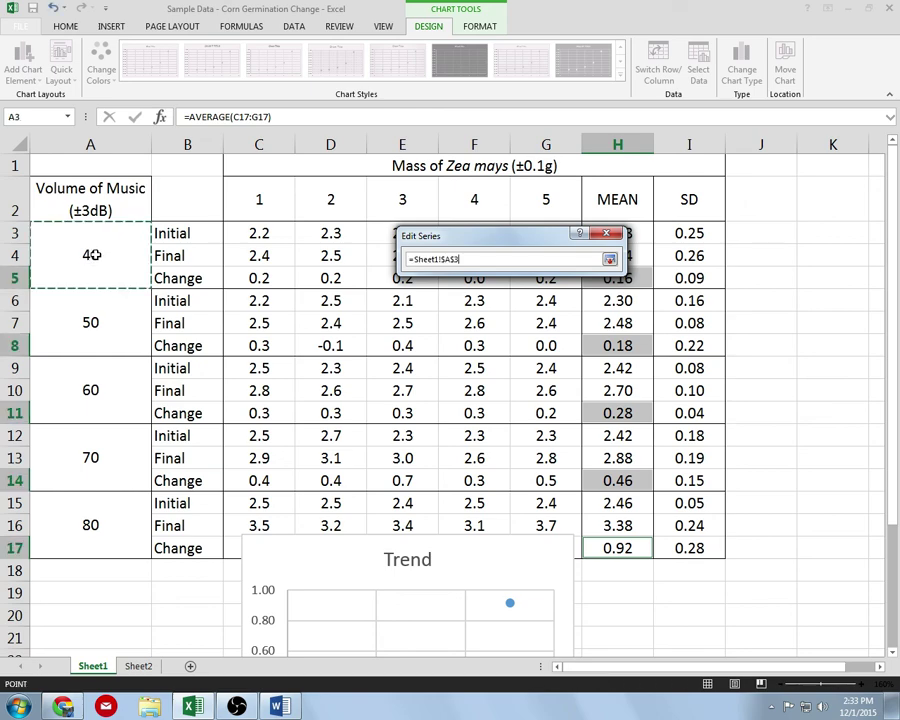
pyautogui.keyDown('ctrl'); pyautogui.click(91, 323); pyautogui.keyUp('ctrl')
pyautogui.keyDown('ctrl'); pyautogui.click(92, 405); pyautogui.keyUp('ctrl')
pyautogui.keyDown('ctrl'); pyautogui.click(92, 458); pyautogui.keyUp('ctrl')
pyautogui.keyDown('ctrl'); pyautogui.click(108, 537); pyautogui.keyUp('ctrl')
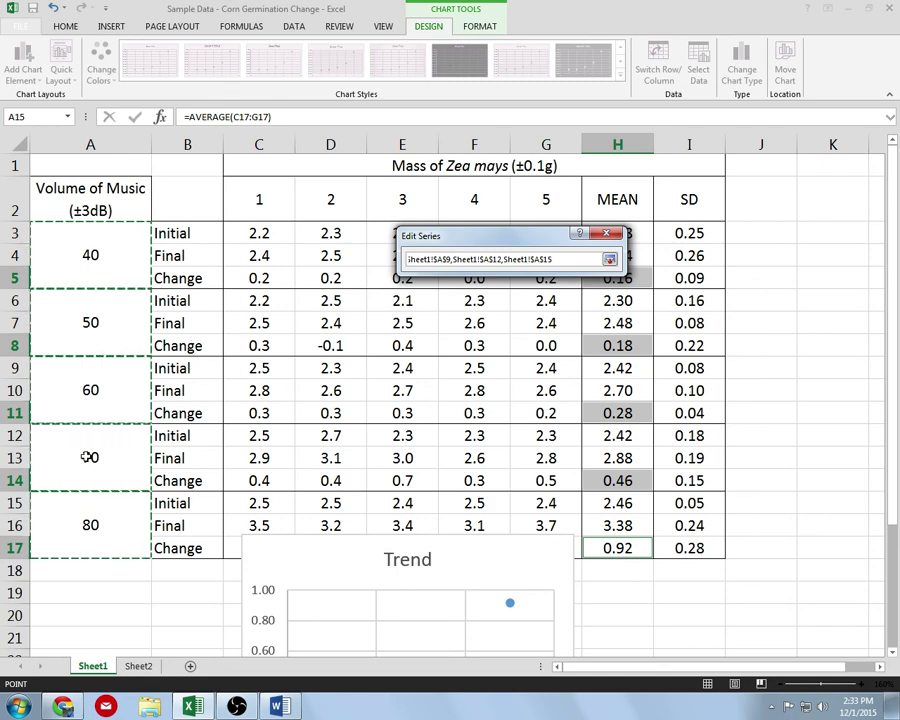
pyautogui.click(609, 260)
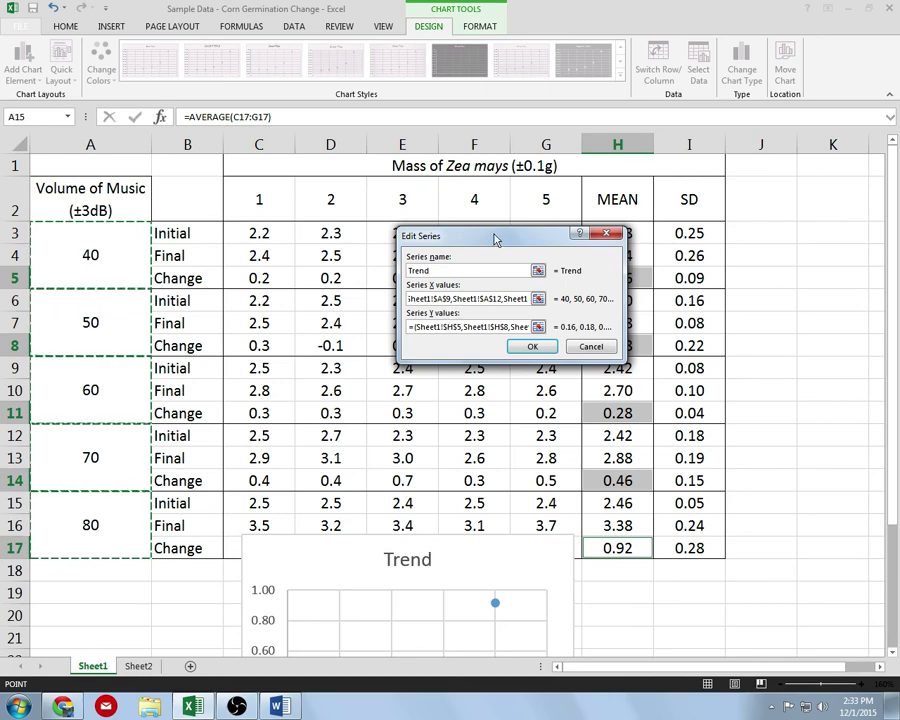
pyautogui.moveTo(494, 239); pyautogui.dragTo(352, 236)
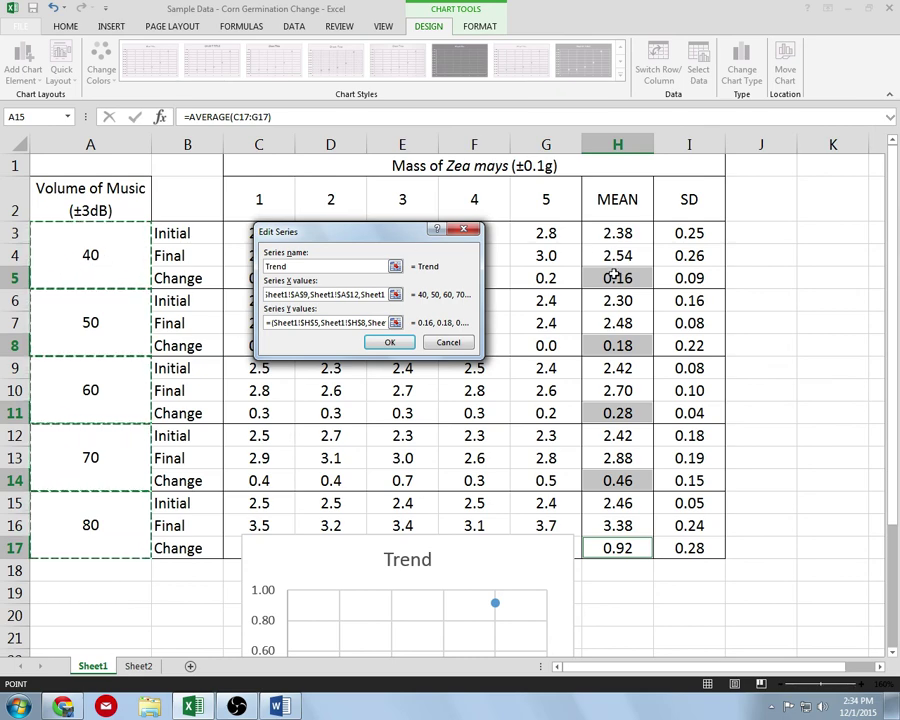
pyautogui.click(392, 342)
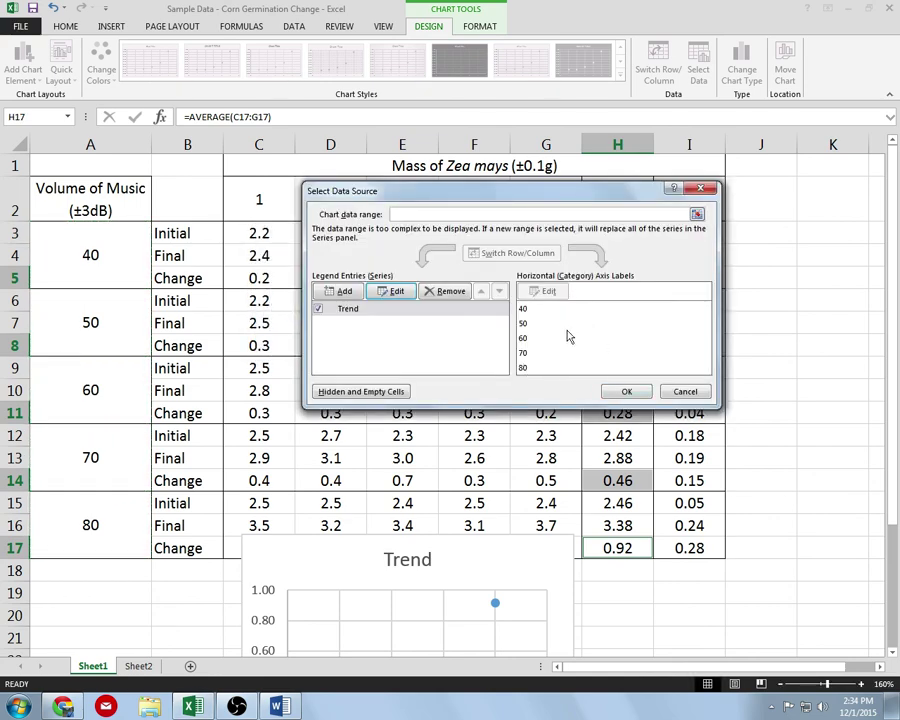
pyautogui.click(627, 391)
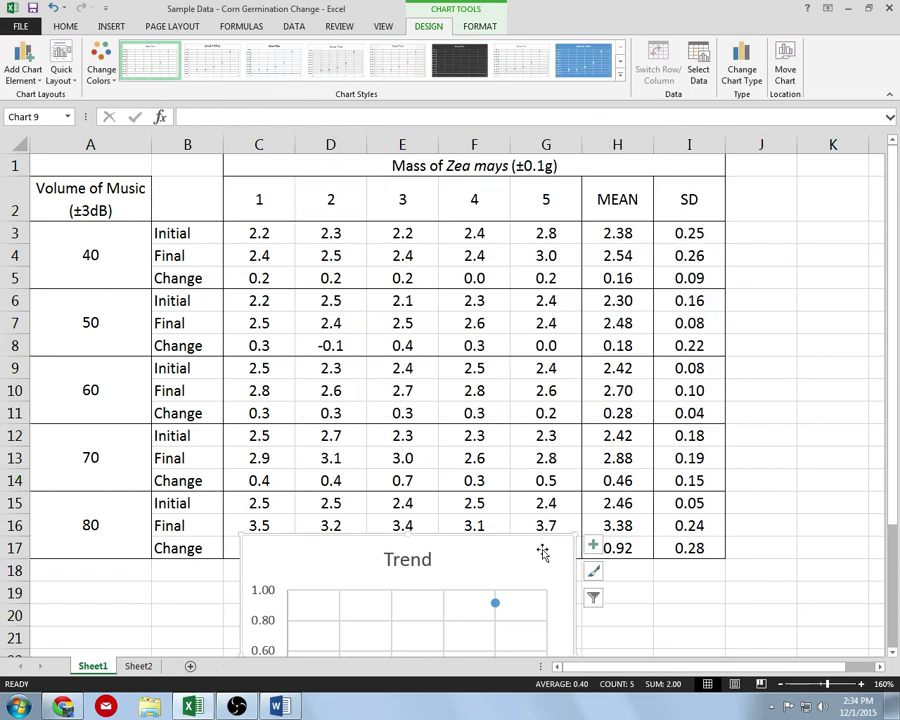
# Move the chart over the data table and enlarge it to span roughly columns A to I and rows 2 to 19.
pyautogui.moveTo(542, 552); pyautogui.dragTo(382, 190)
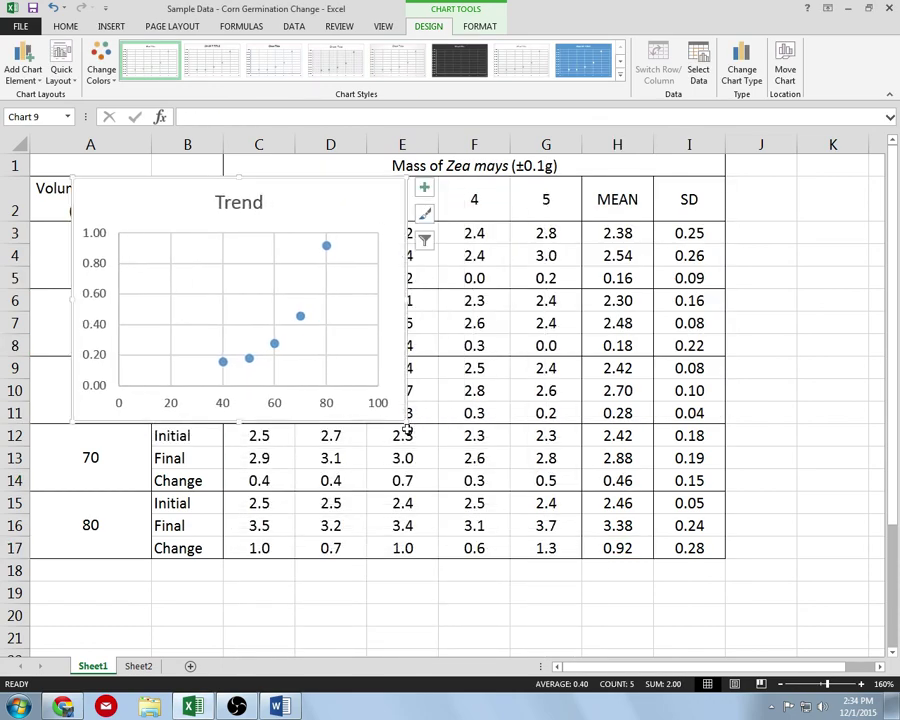
pyautogui.moveTo(406, 423); pyautogui.dragTo(756, 594)
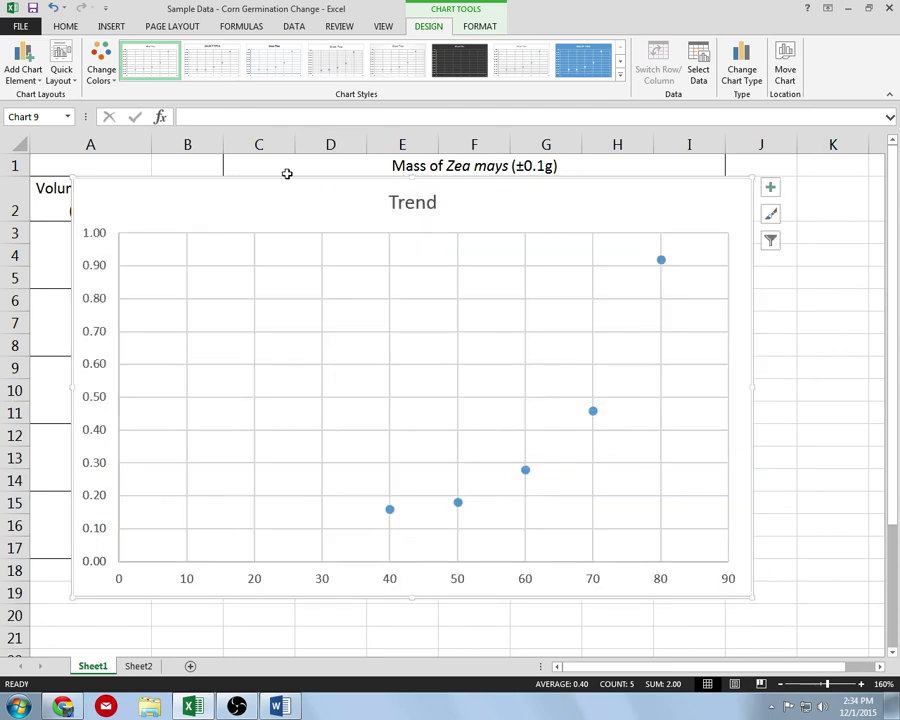
pyautogui.moveTo(244, 185); pyautogui.dragTo(412, 573)
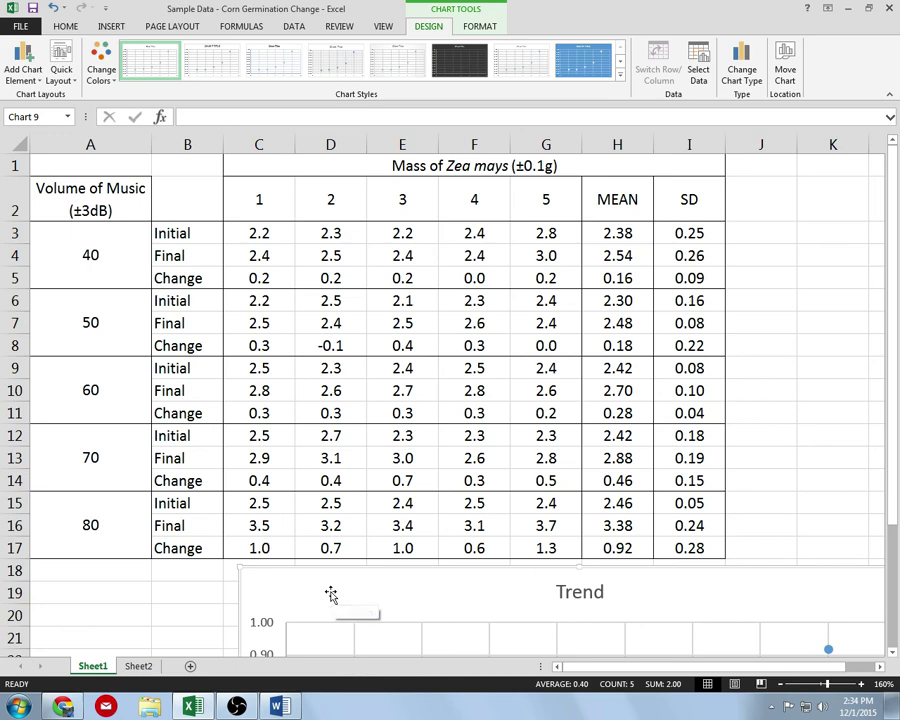
pyautogui.moveTo(331, 594); pyautogui.dragTo(166, 212)
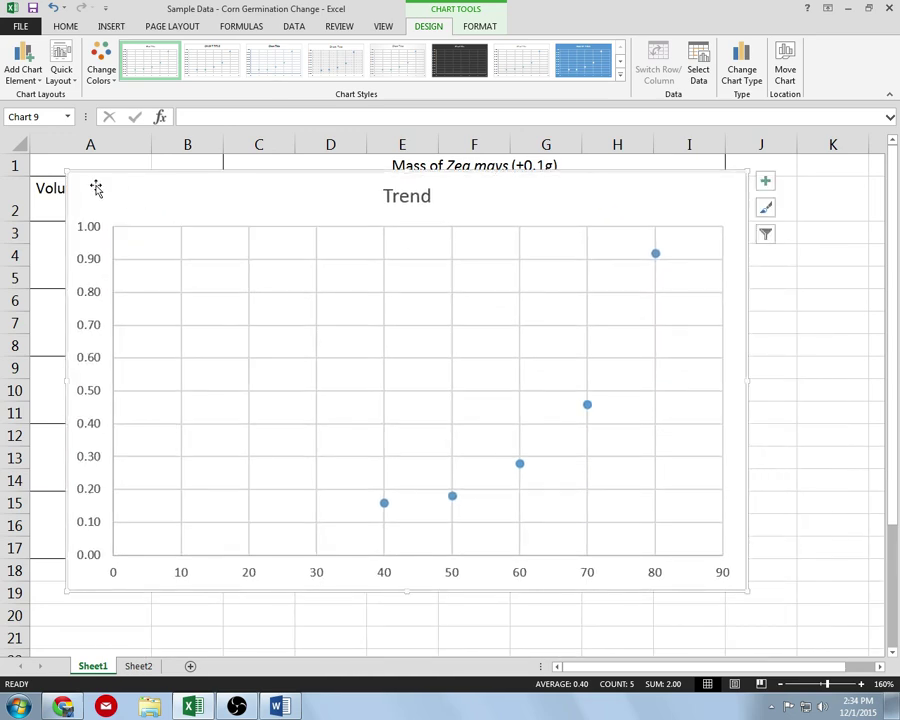
pyautogui.moveTo(70, 175); pyautogui.dragTo(135, 210)
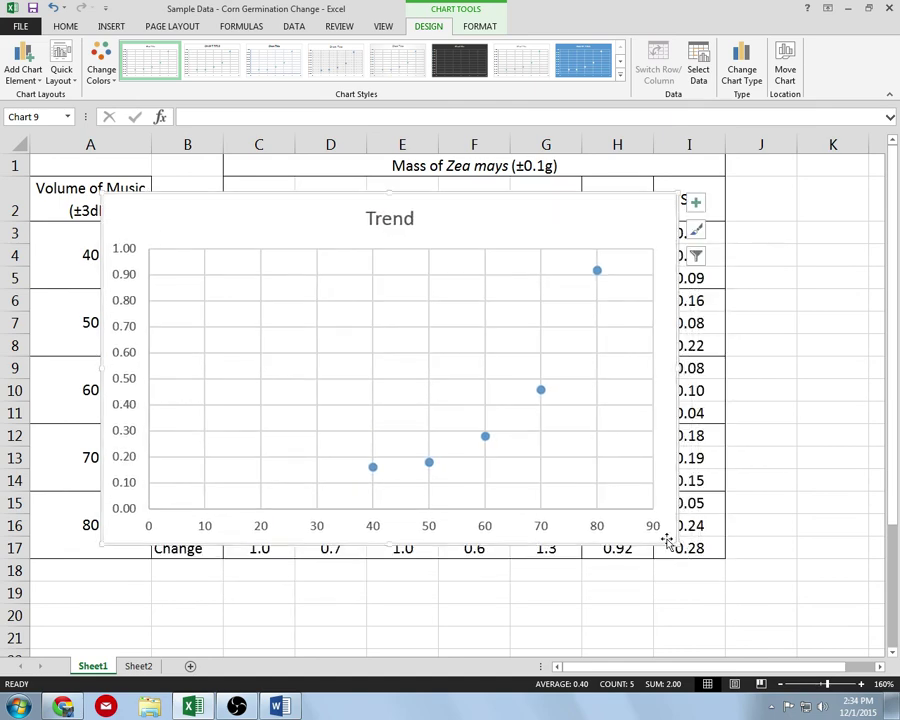
pyautogui.moveTo(678, 545); pyautogui.dragTo(707, 595)
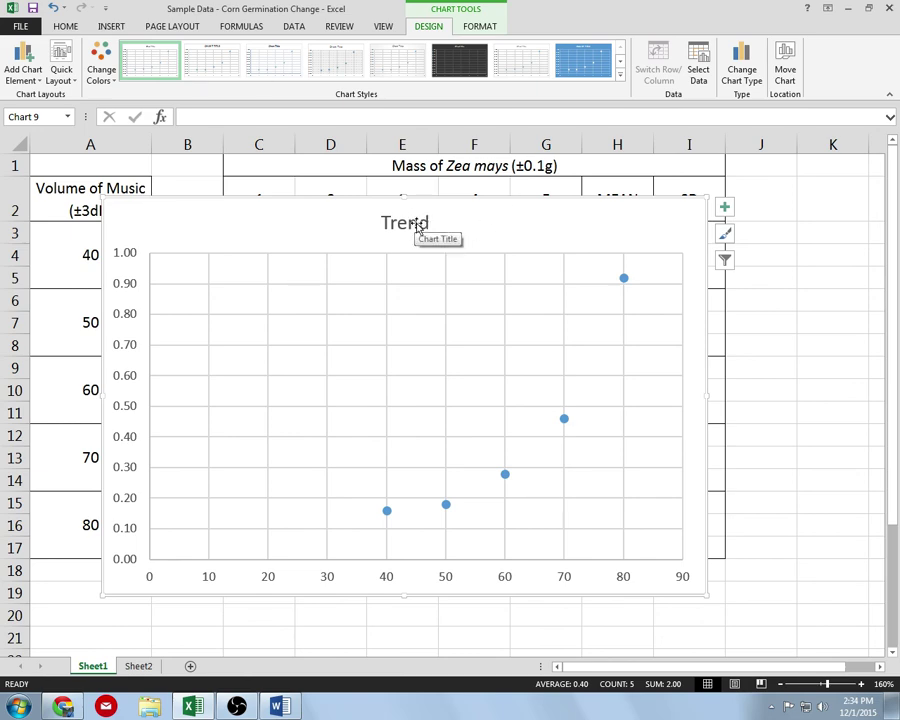
# Replace the chart title with "The Effect of Music Volume on Seed Germination (±0.1g)".
pyautogui.click(418, 226)
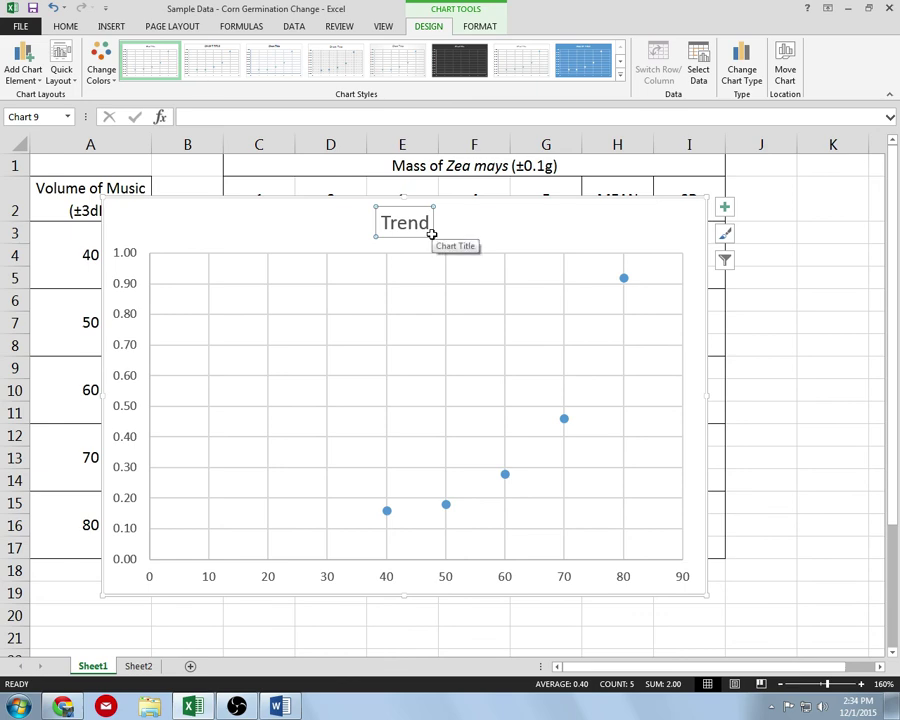
pyautogui.moveTo(380, 222); pyautogui.dragTo(437, 230)
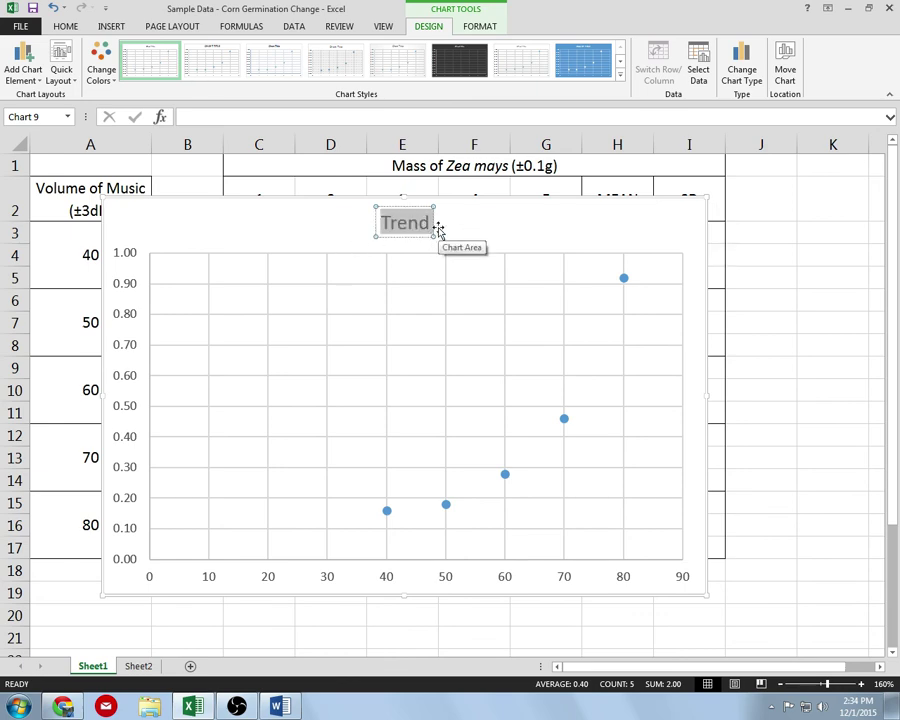
pyautogui.write('The')
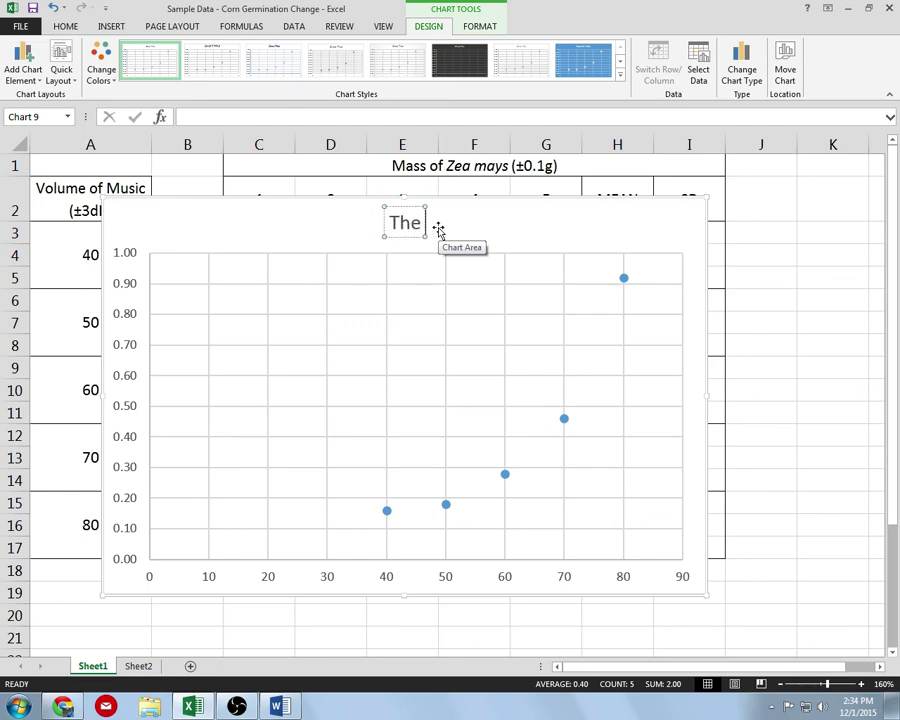
pyautogui.write(' Effect of')
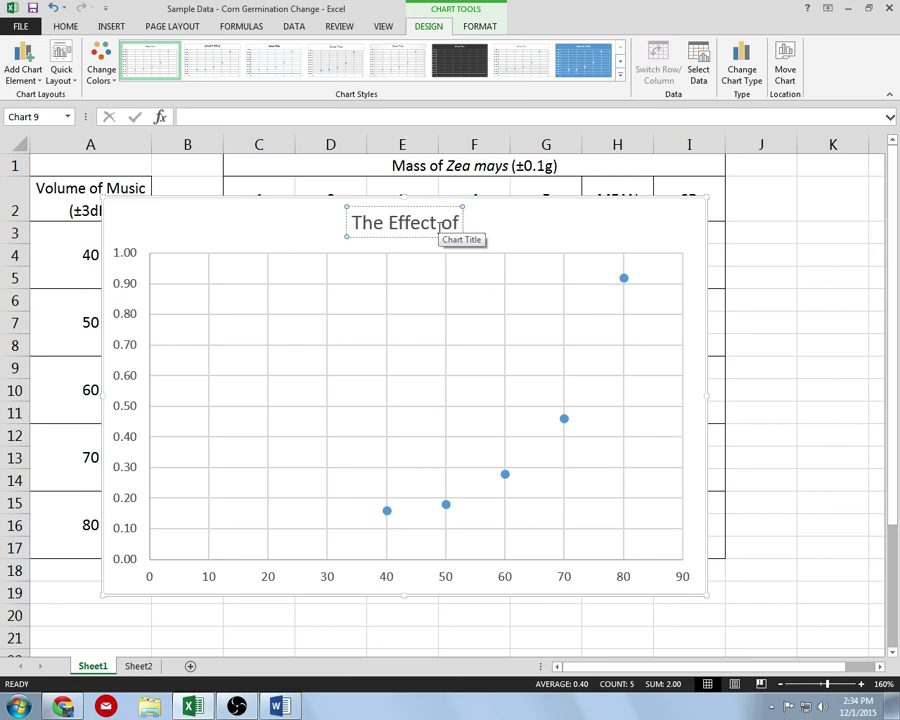
pyautogui.write(' M')
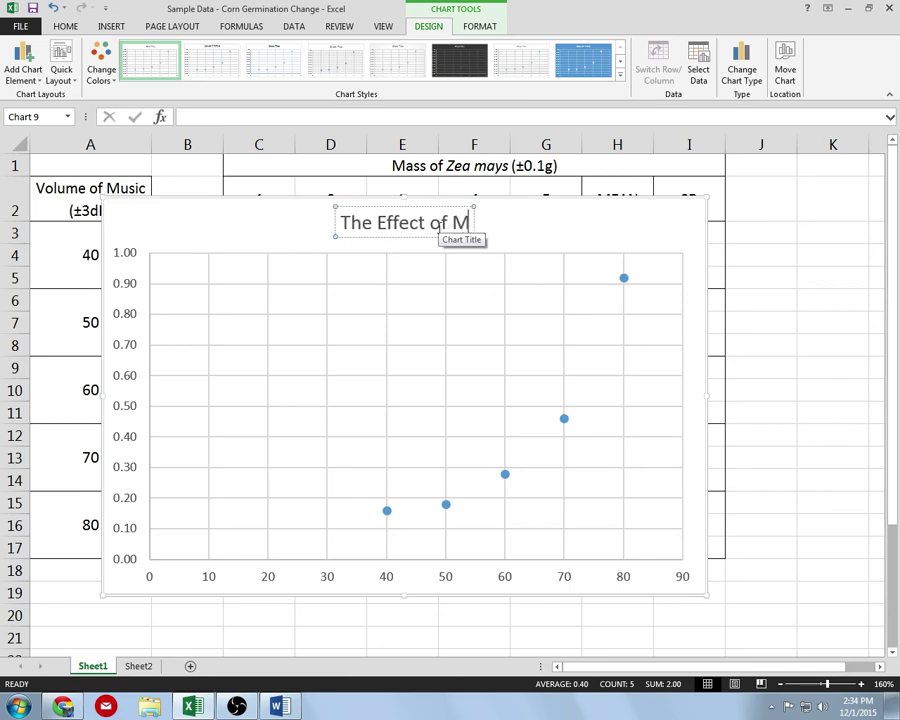
pyautogui.write('usic Volume on')
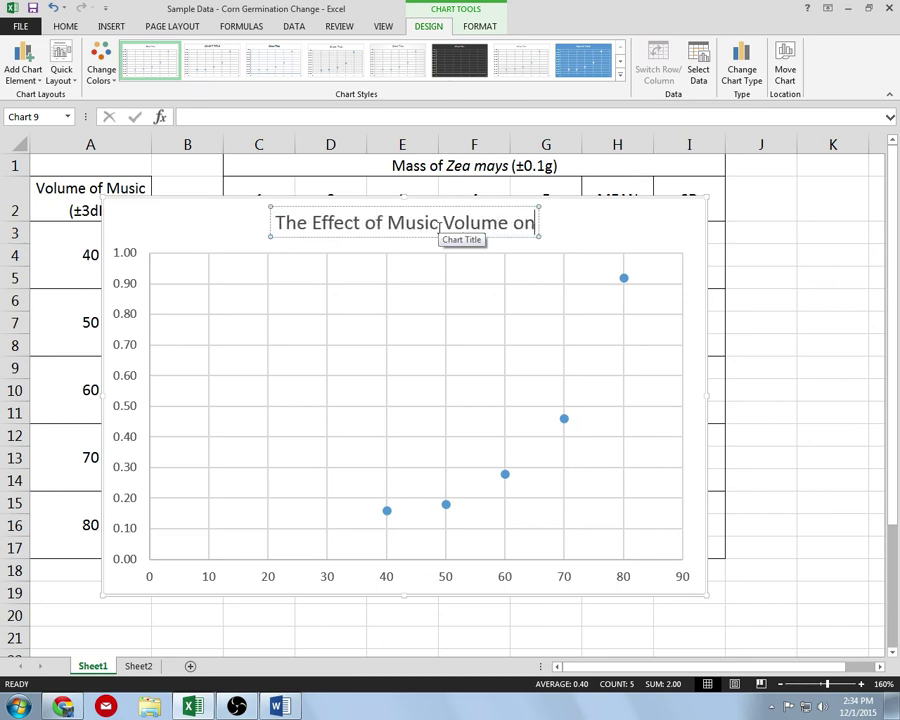
pyautogui.write(' Se')
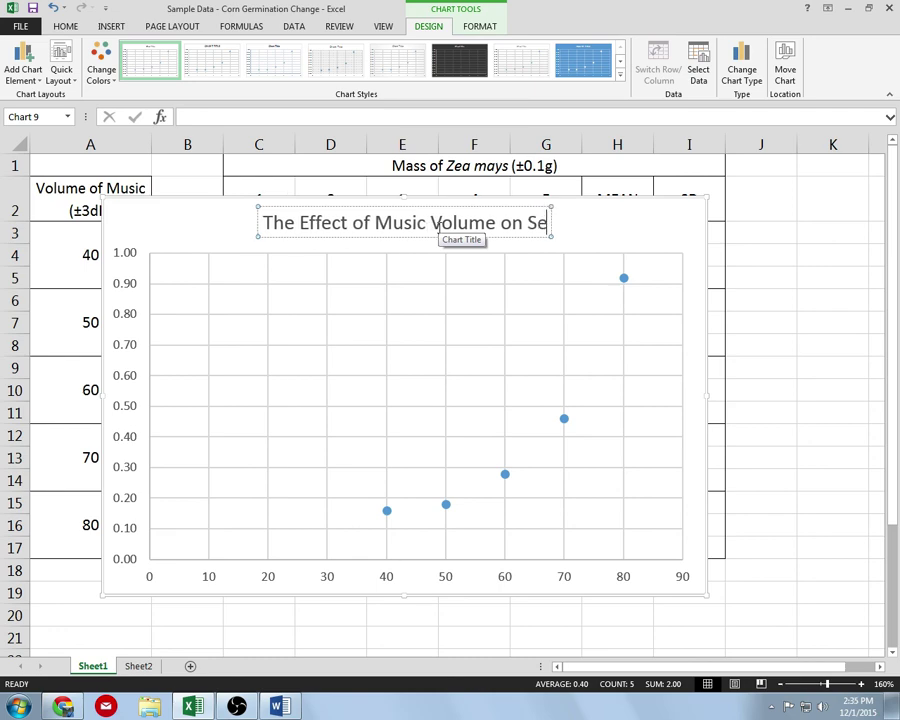
pyautogui.write('ed Germin')
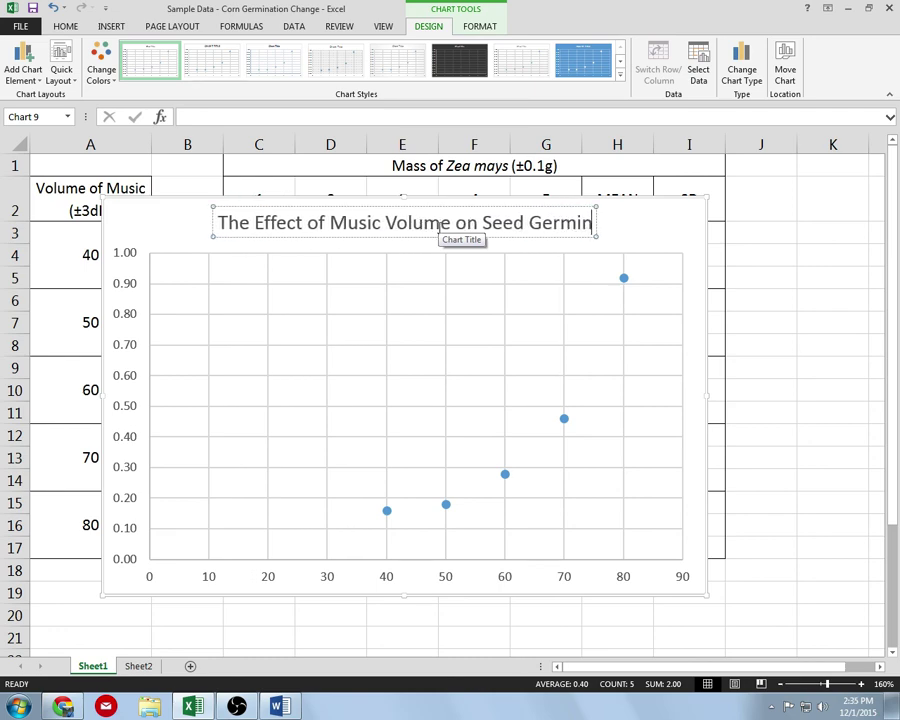
pyautogui.write('ation (')
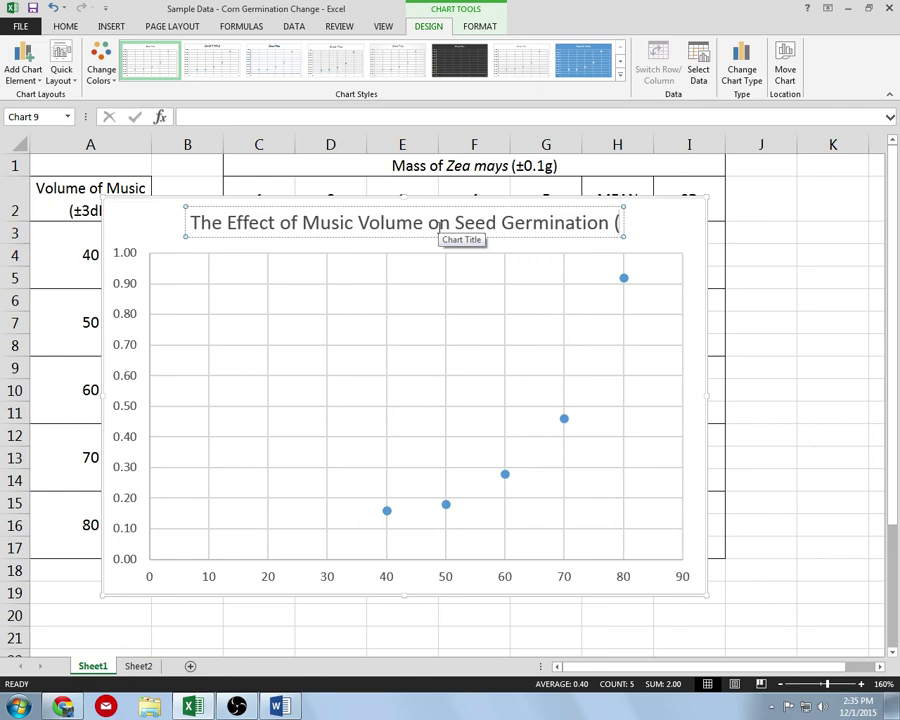
pyautogui.write('±')
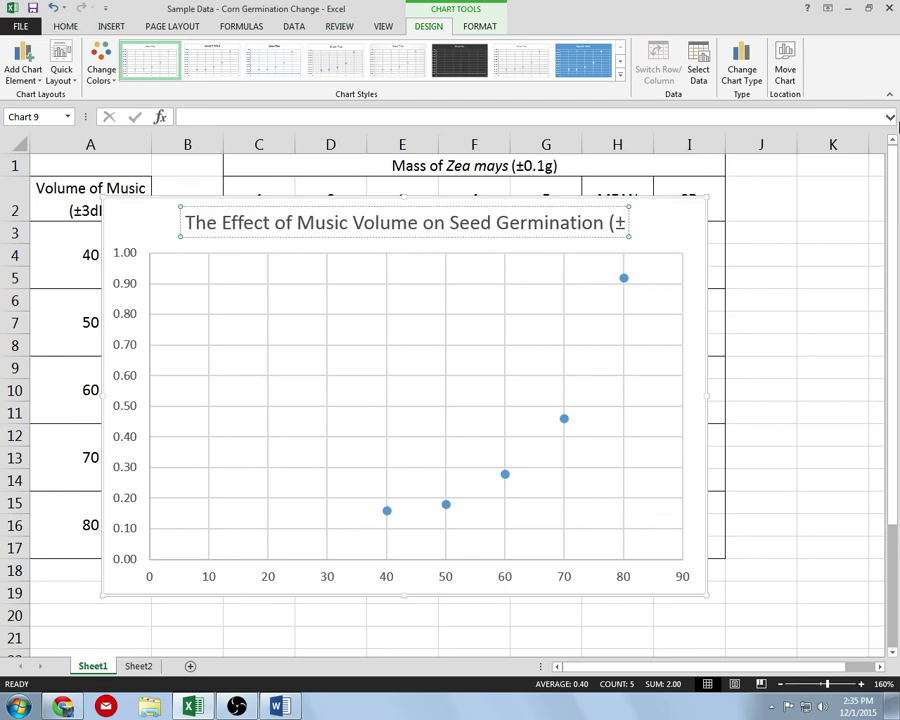
pyautogui.write('0.1g)')
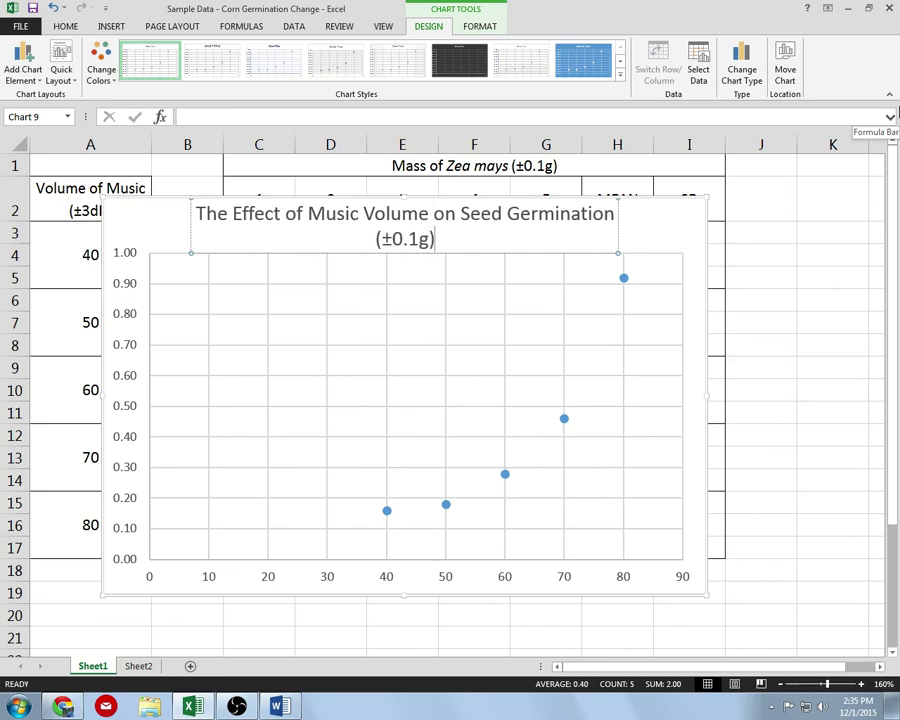
pyautogui.click(805, 233)
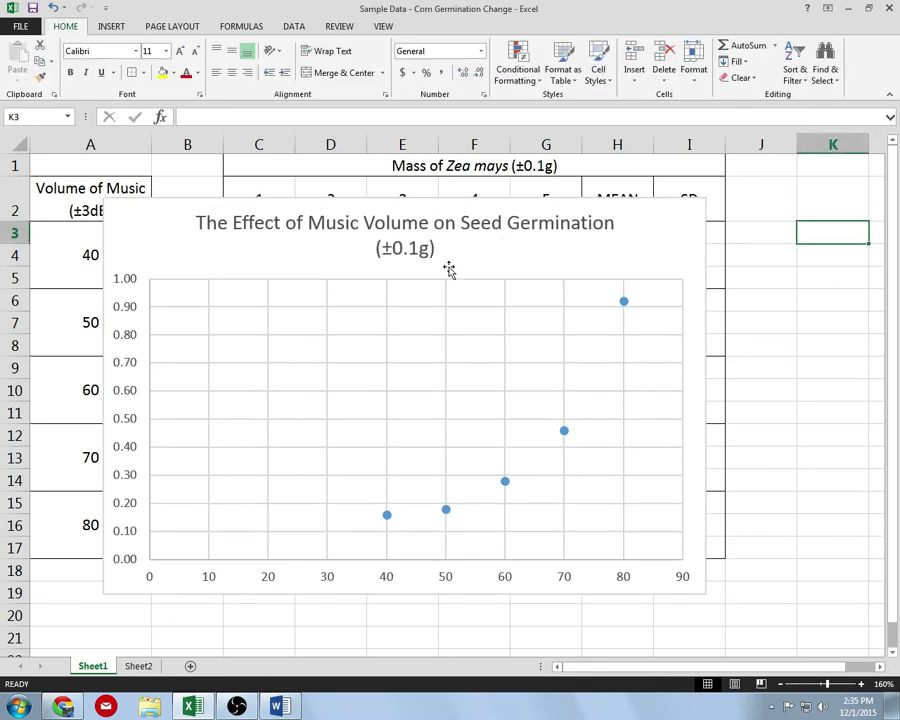
# Reduce the chart title's font size to 11 so it fits on one line.
pyautogui.click(467, 243)
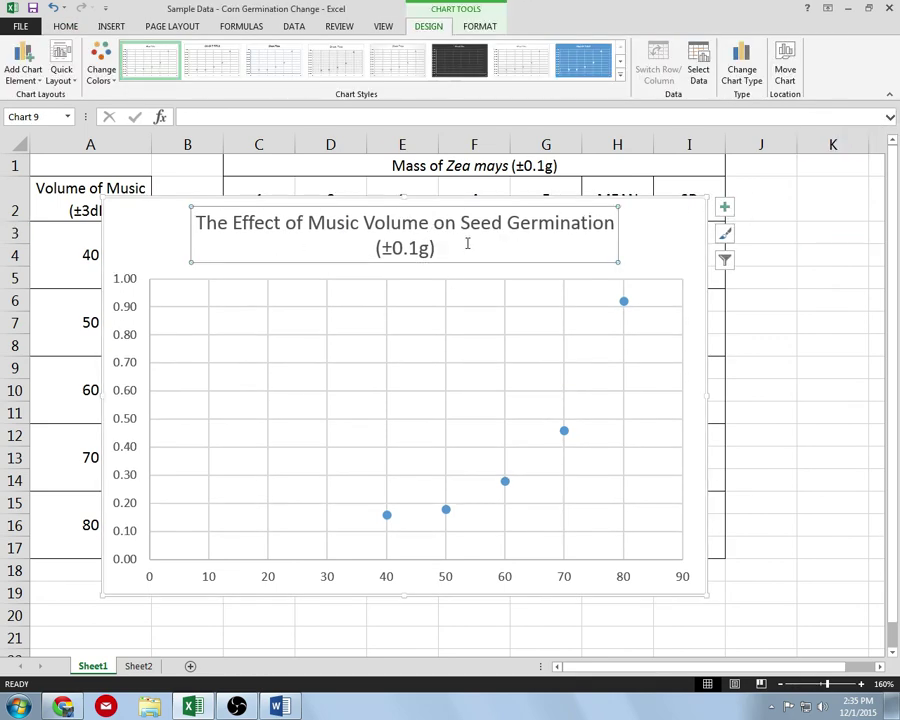
pyautogui.tripleClick(467, 243)
pyautogui.click(65, 26)
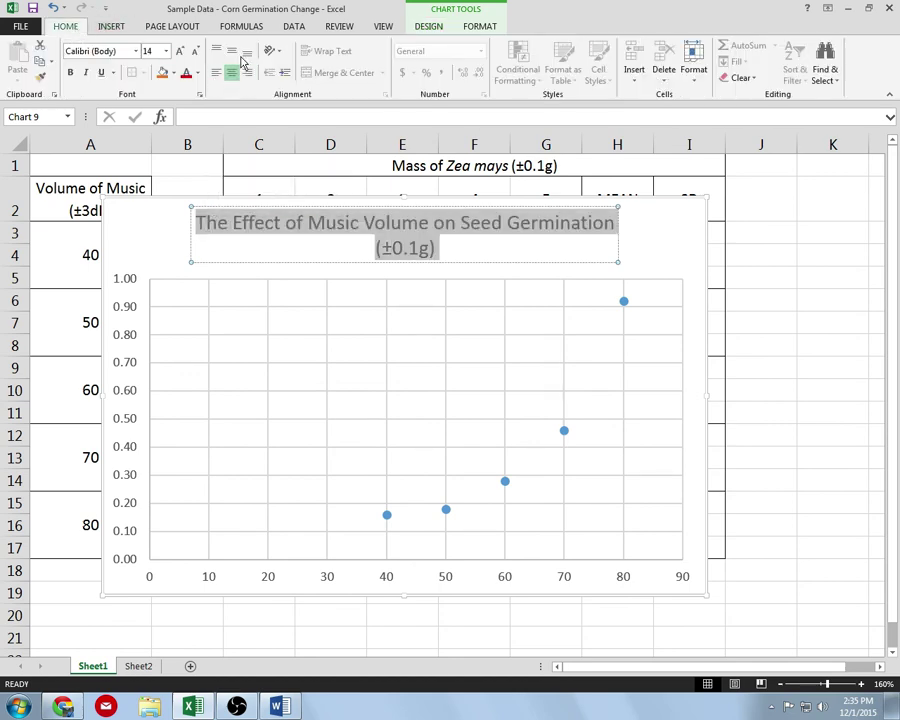
pyautogui.click(196, 52)
pyautogui.click(196, 52)
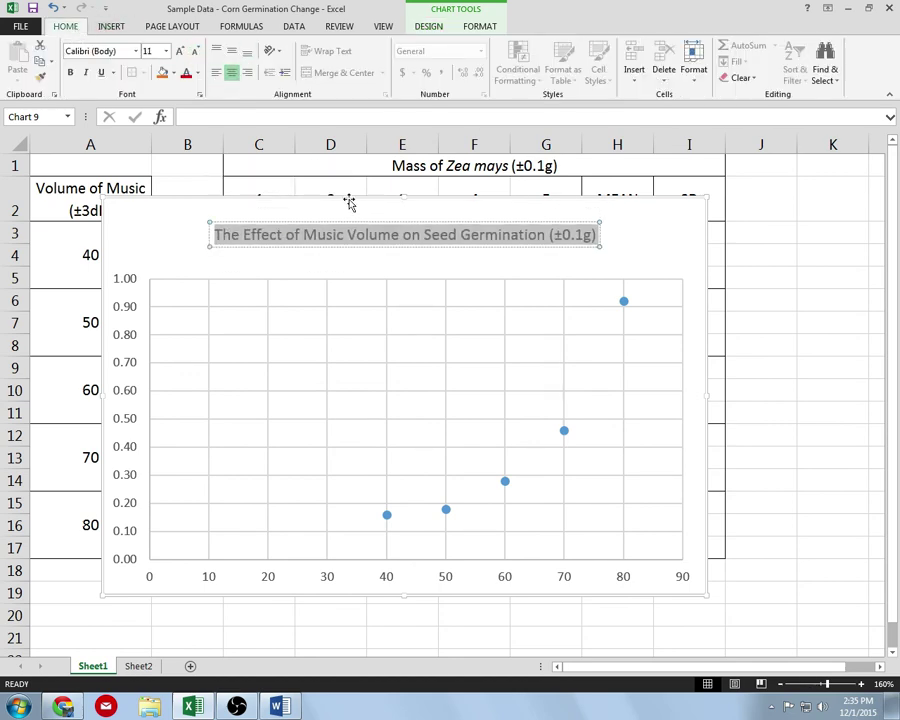
pyautogui.click(798, 268)
# Move the chart title down slightly, just above the plot area.
pyautogui.click(539, 225)
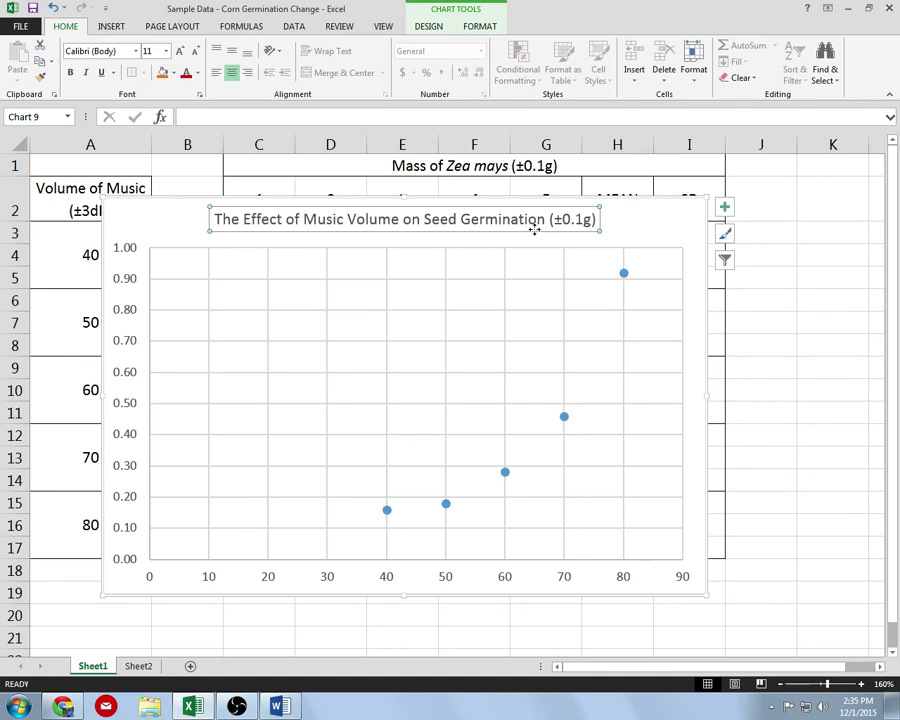
pyautogui.moveTo(535, 230); pyautogui.dragTo(537, 240)
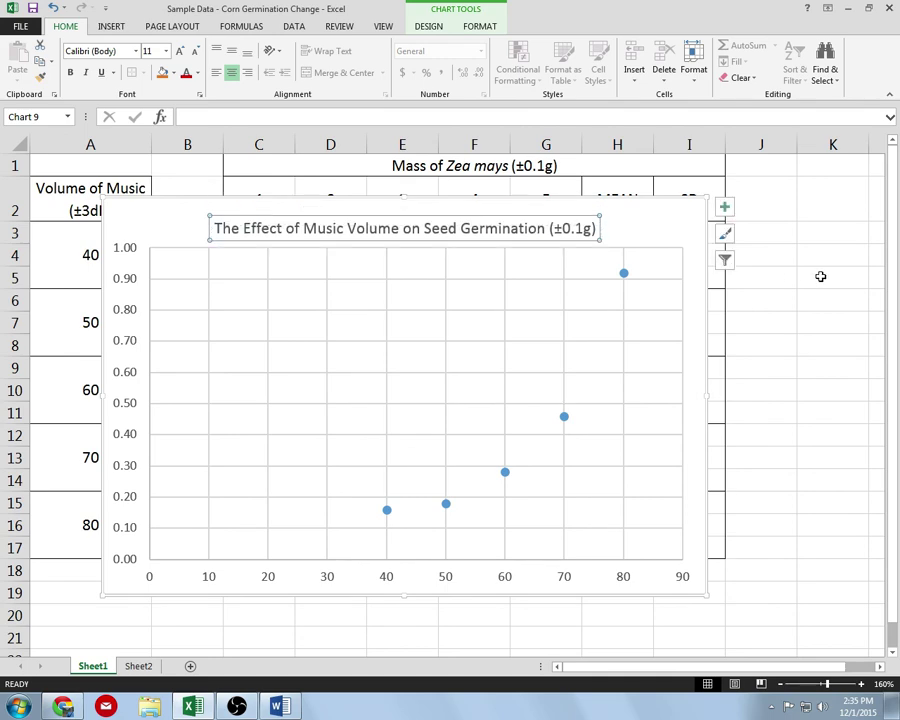
pyautogui.click(816, 274)
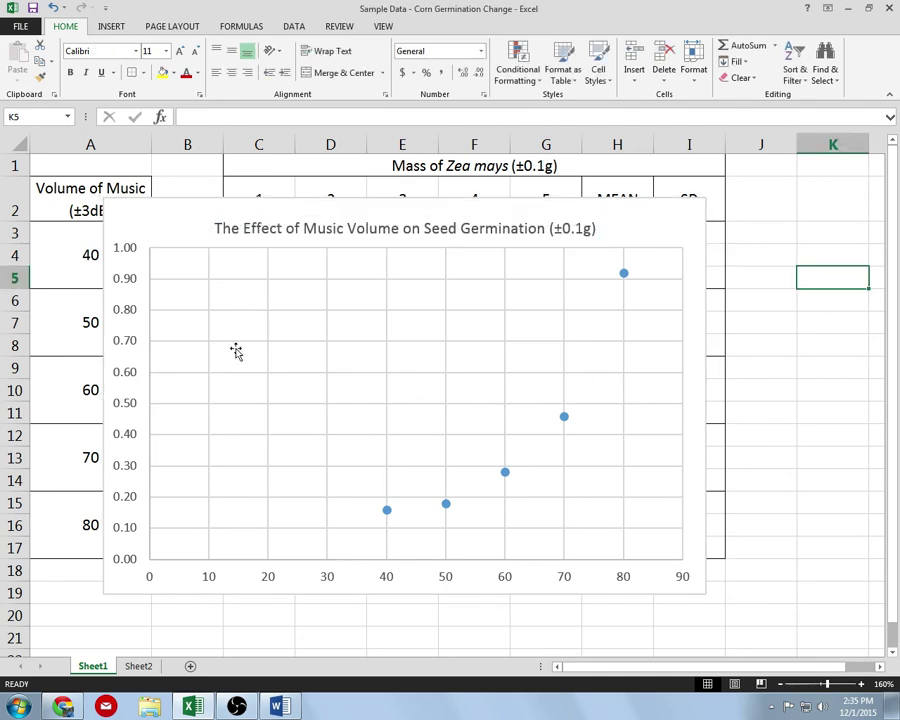
# Add axis titles to both axes of the scatter chart.
pyautogui.click(330, 580)
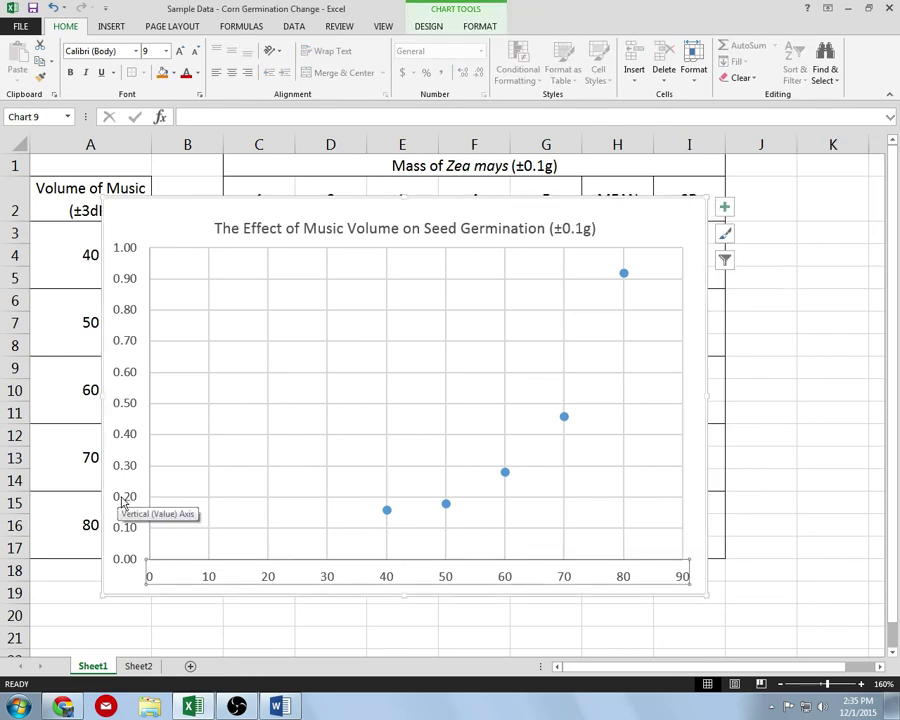
pyautogui.click(655, 223)
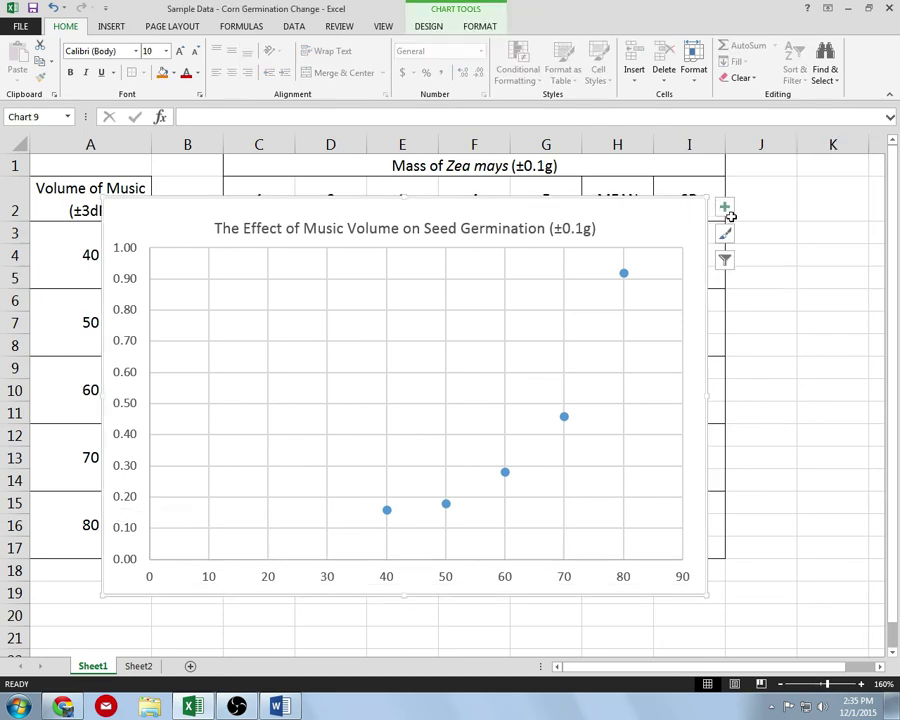
pyautogui.click(727, 209)
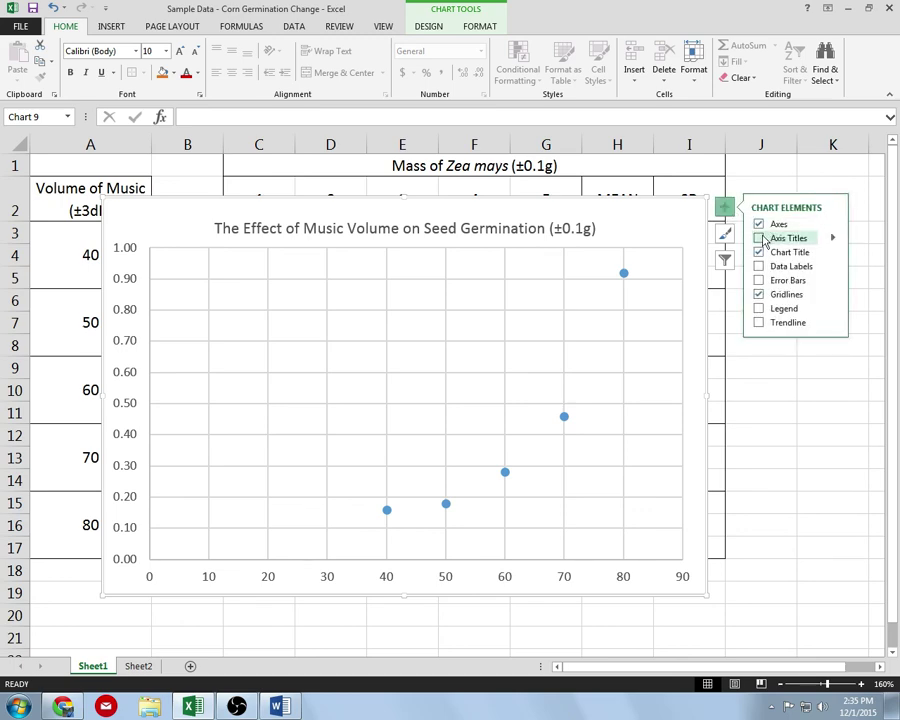
pyautogui.click(762, 240)
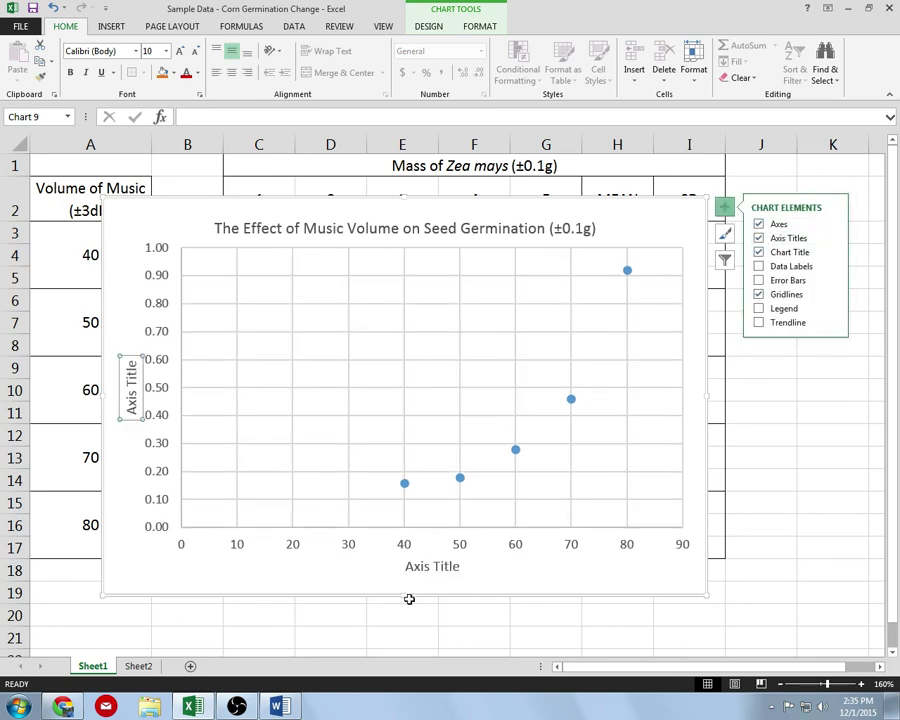
pyautogui.click(438, 568)
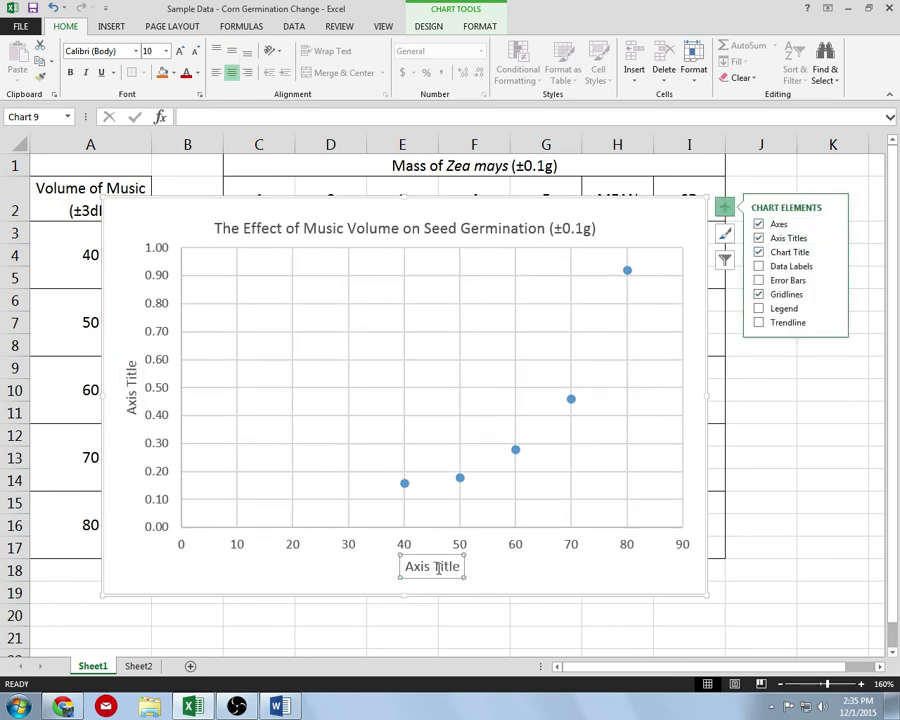
pyautogui.click(318, 220)
pyautogui.click(315, 207)
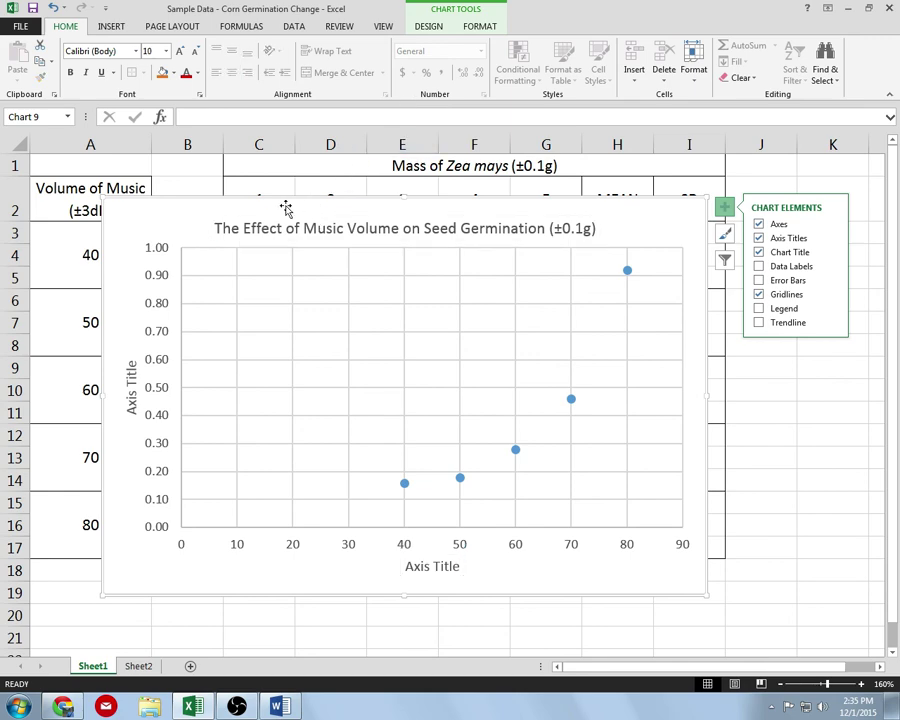
pyautogui.click(479, 26)
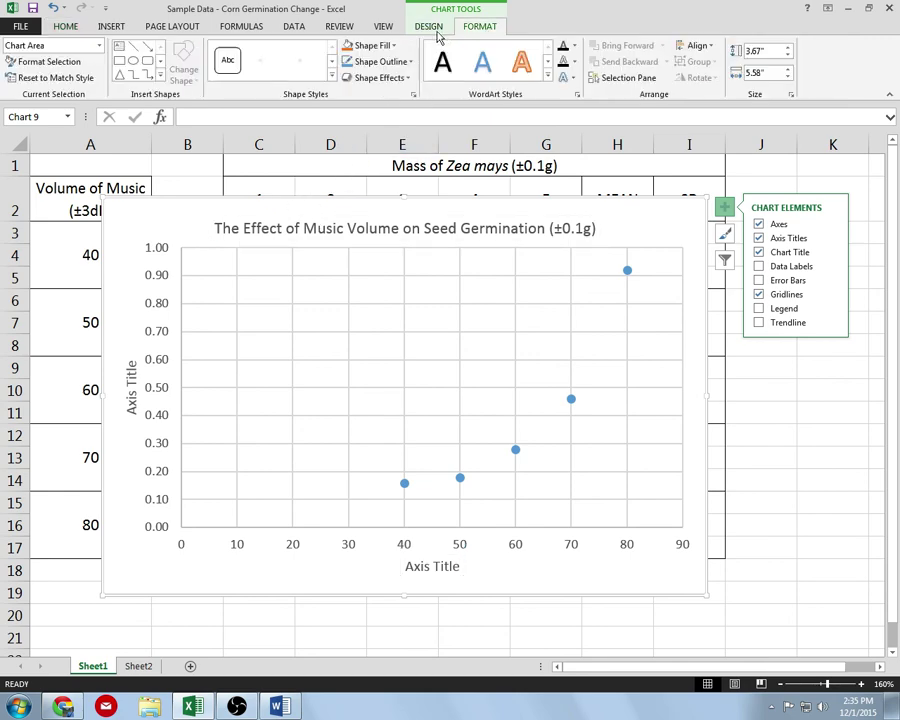
pyautogui.click(438, 30)
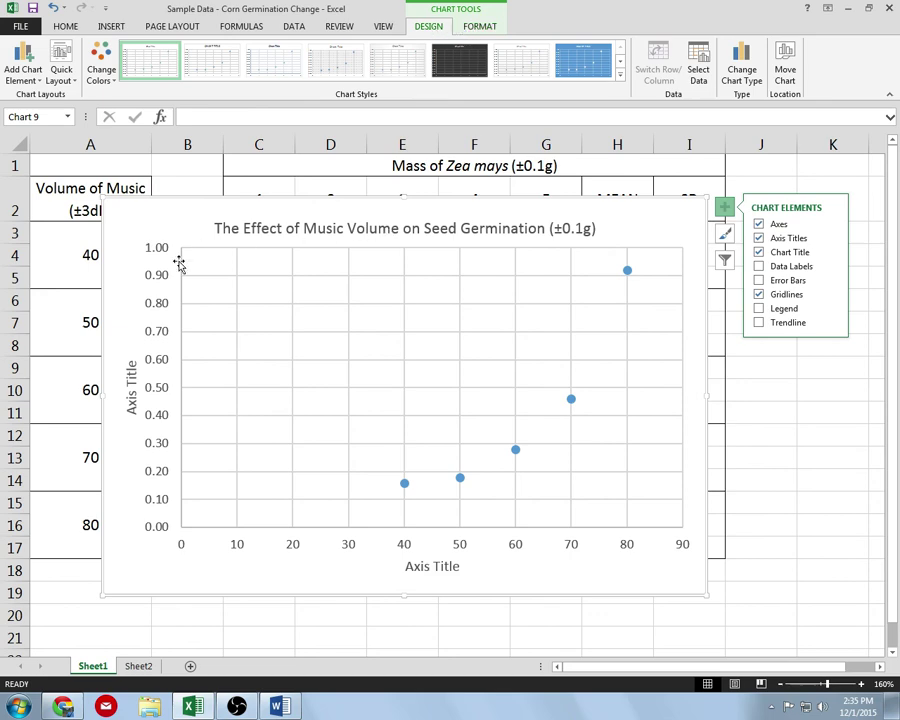
# Set the vertical axis title to "Change in Mass (±0.1g)".
pyautogui.click(131, 375)
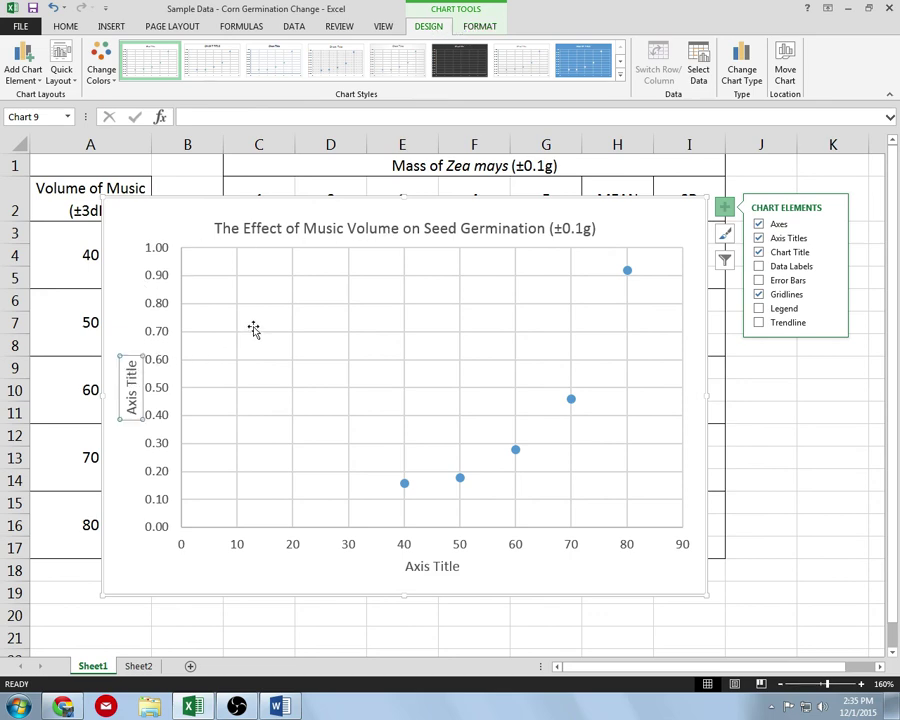
pyautogui.click(131, 383)
pyautogui.tripleClick(131, 383)
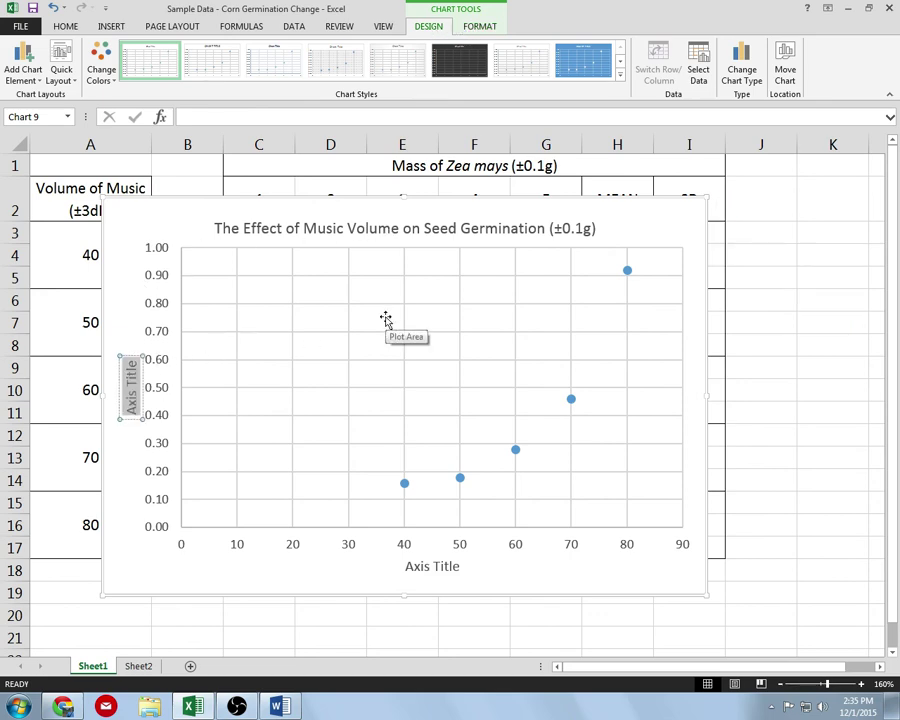
pyautogui.write('chang')
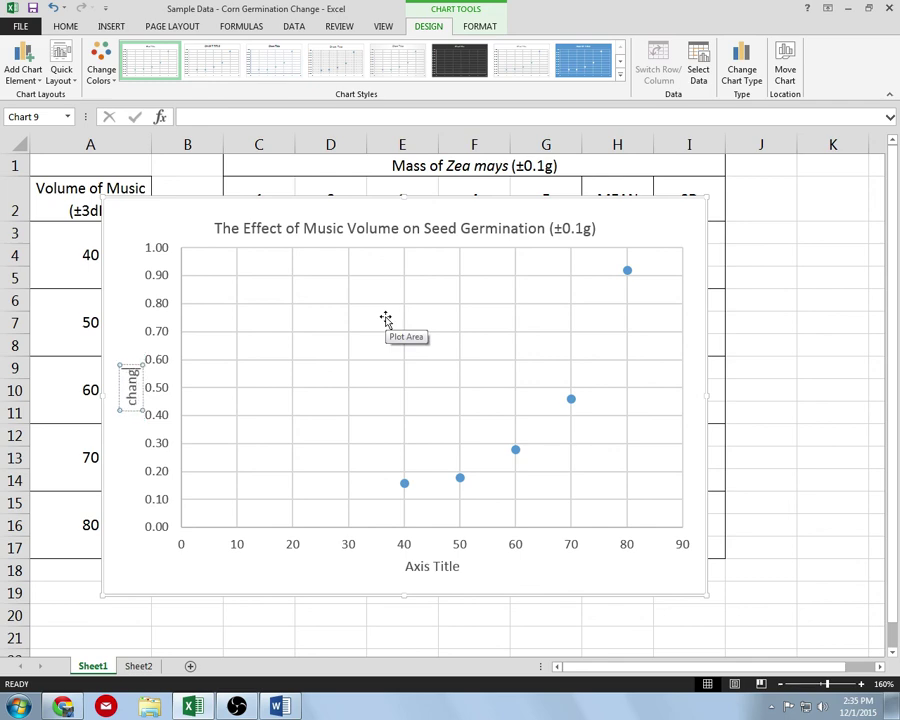
pyautogui.press('BackSpace')
pyautogui.press('BackSpace')
pyautogui.press('BackSpace')
pyautogui.press('BackSpace')
pyautogui.press('BackSpace')
pyautogui.write('Change in')
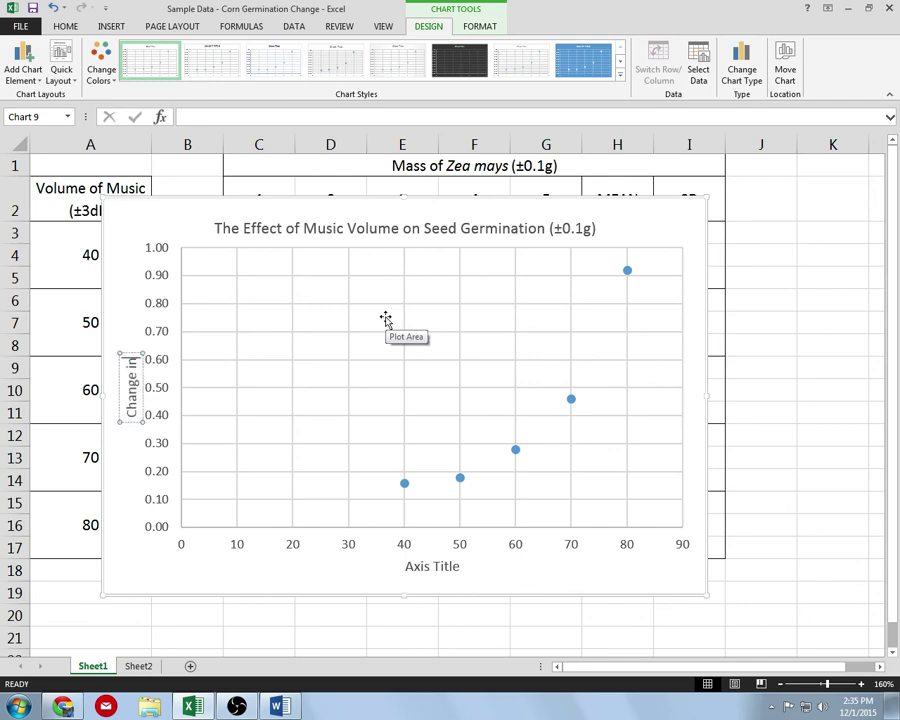
pyautogui.write(' Mass (')
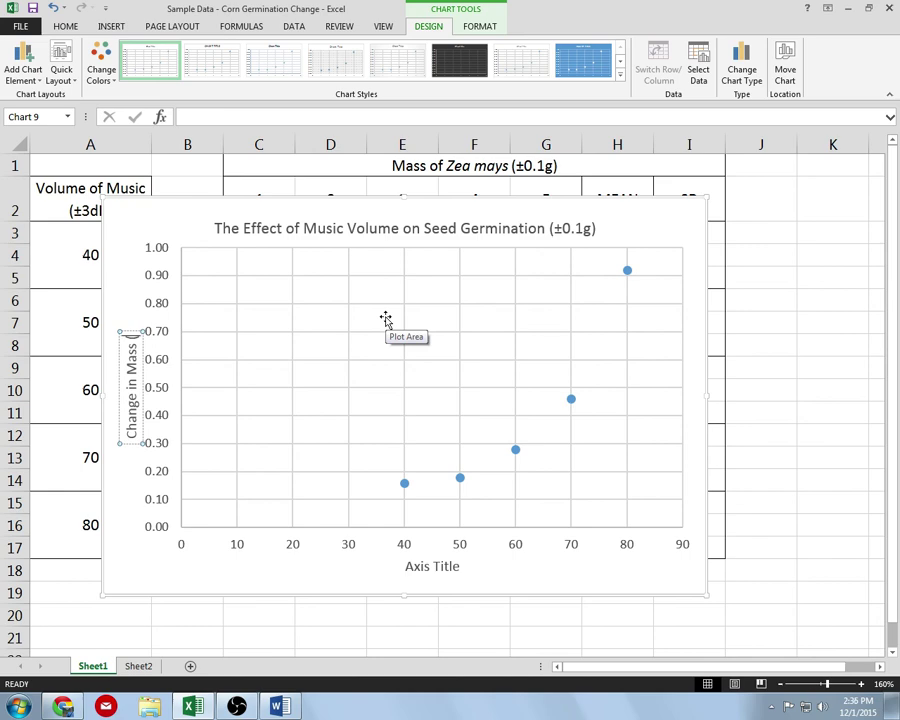
pyautogui.write('±')
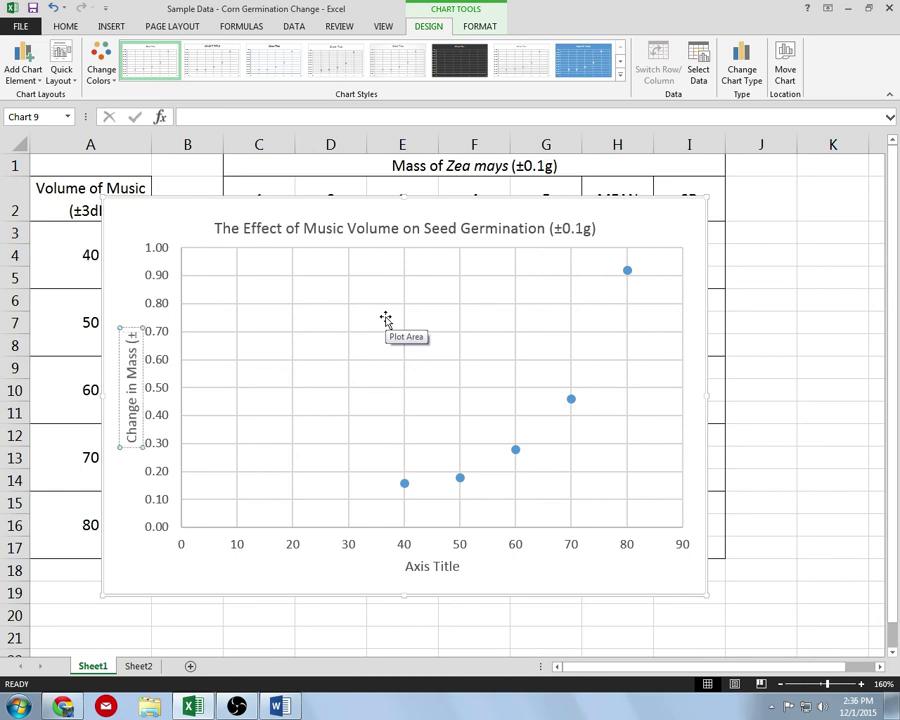
pyautogui.write('0.1g)')
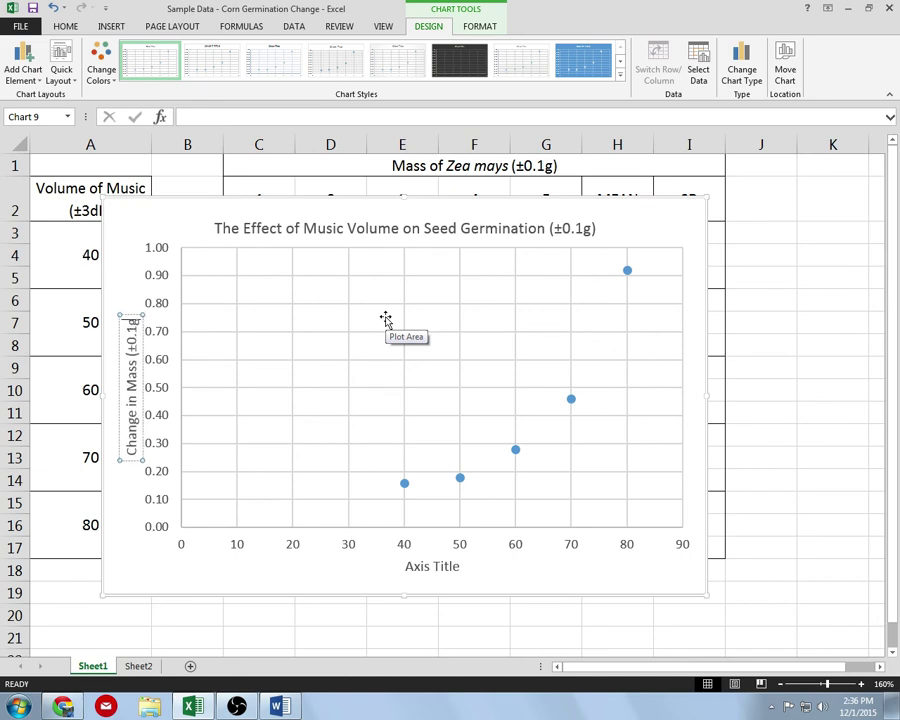
# Remove the "(±0.1g)" uncertainty from the chart title so it reads "The Effect of Music Volume on Seed Germination".
pyautogui.click(552, 225)
pyautogui.moveTo(460, 228); pyautogui.dragTo(598, 226)
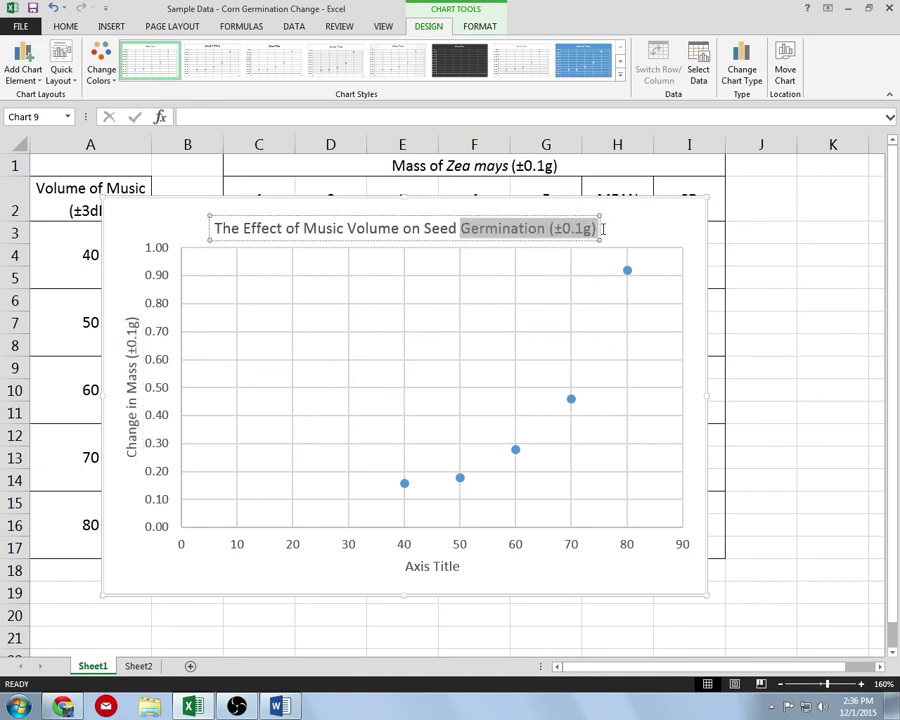
pyautogui.click(640, 226)
pyautogui.press('BackSpace')
pyautogui.press('BackSpace')
pyautogui.press('BackSpace')
pyautogui.press('BackSpace')
pyautogui.press('BackSpace')
pyautogui.press('BackSpace')
pyautogui.press('BackSpace')
pyautogui.press('BackSpace')
pyautogui.press('BackSpace')
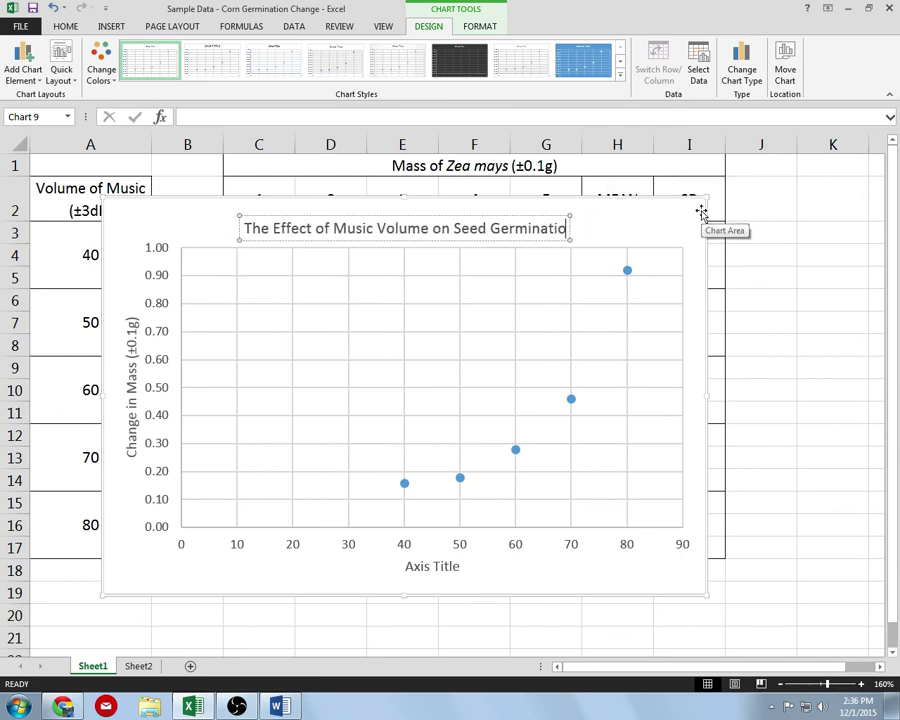
pyautogui.write('n')
pyautogui.click(119, 337)
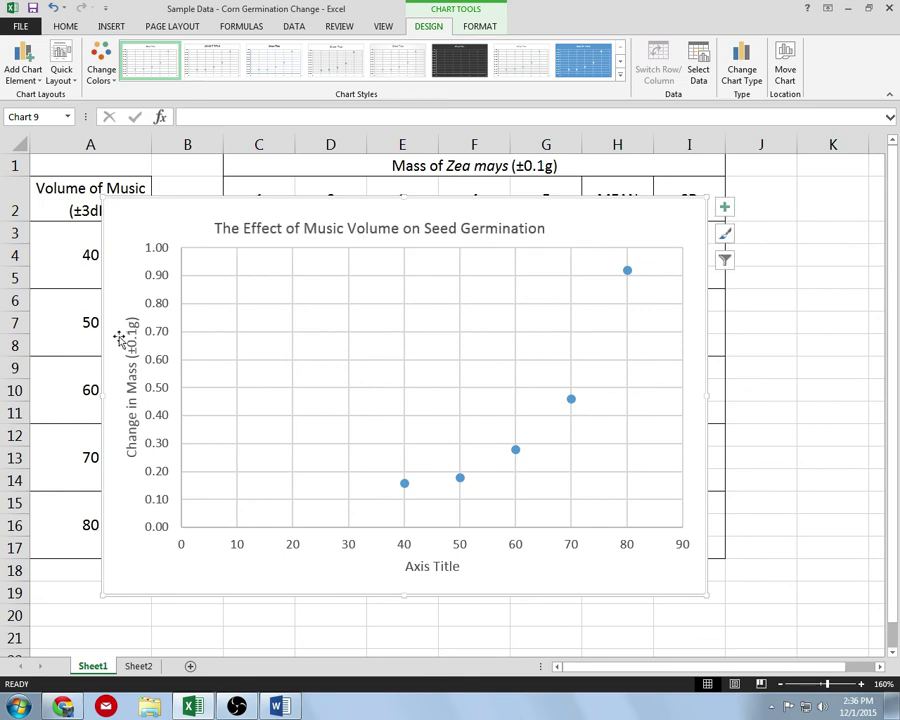
# Set the horizontal axis title to "Volume of Music (±1dB)".
pyautogui.click(445, 570)
pyautogui.click(449, 566)
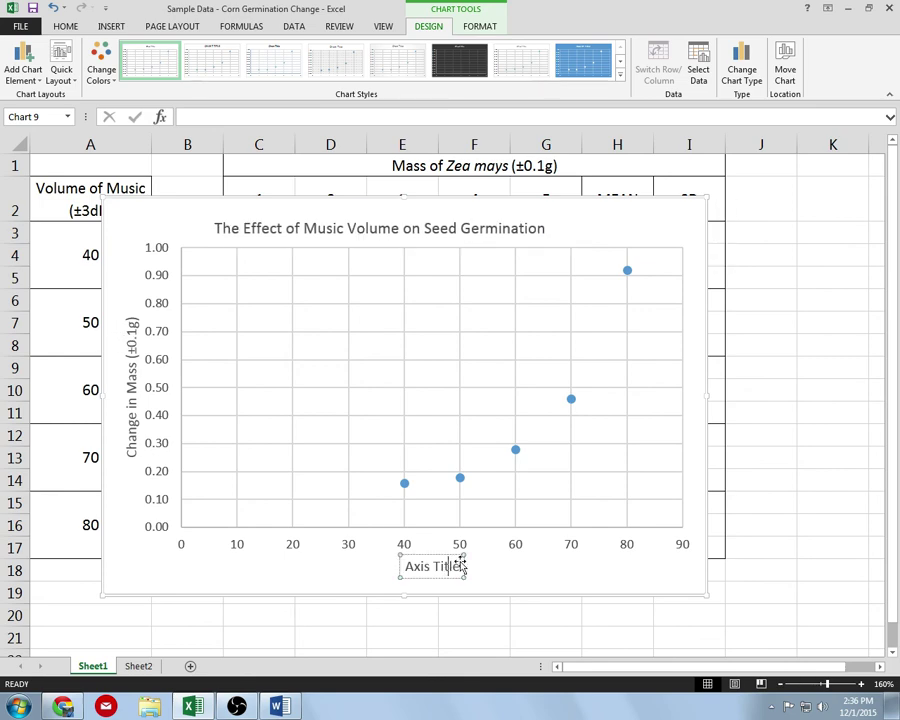
pyautogui.tripleClick(462, 567)
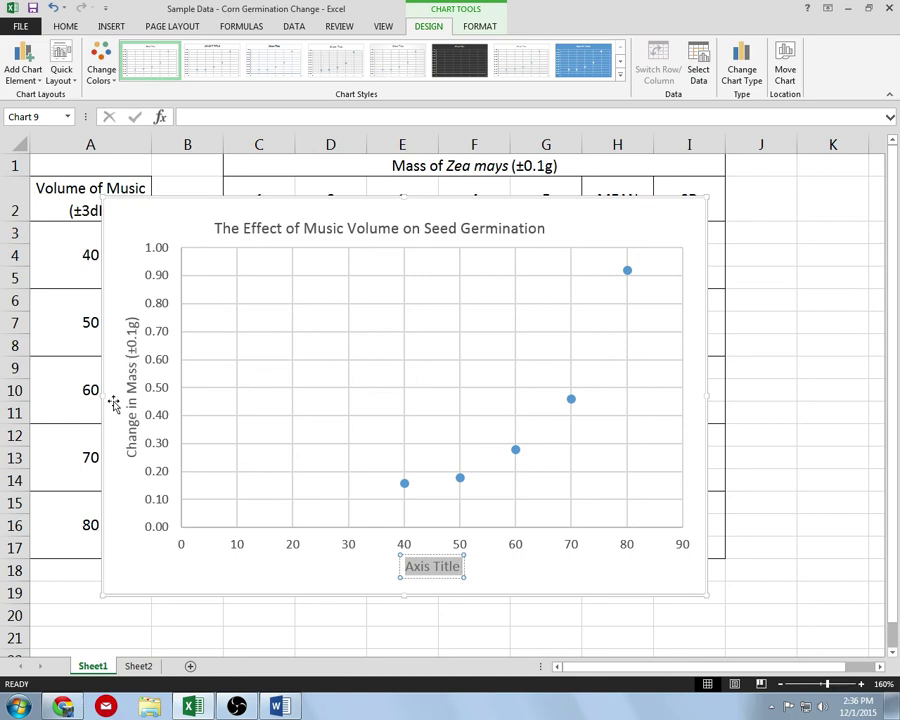
pyautogui.click(132, 320)
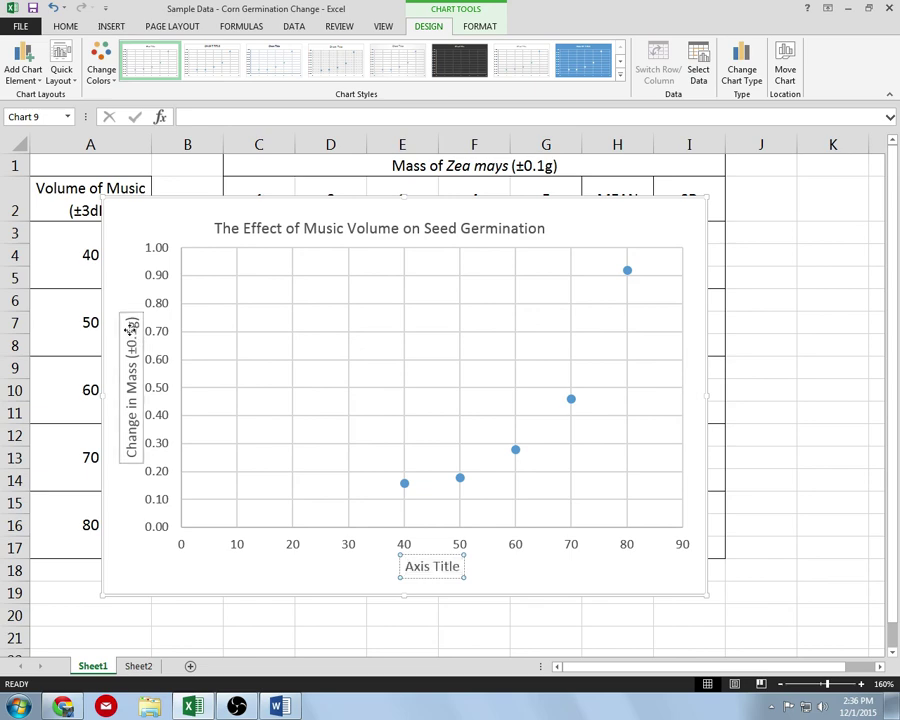
pyautogui.click(440, 566)
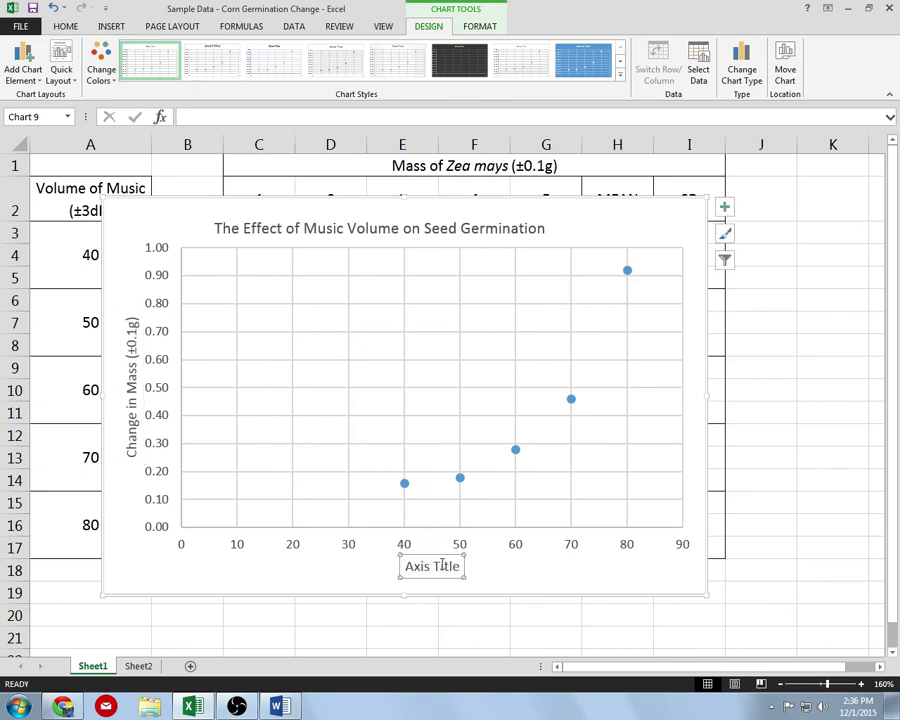
pyautogui.click(442, 566)
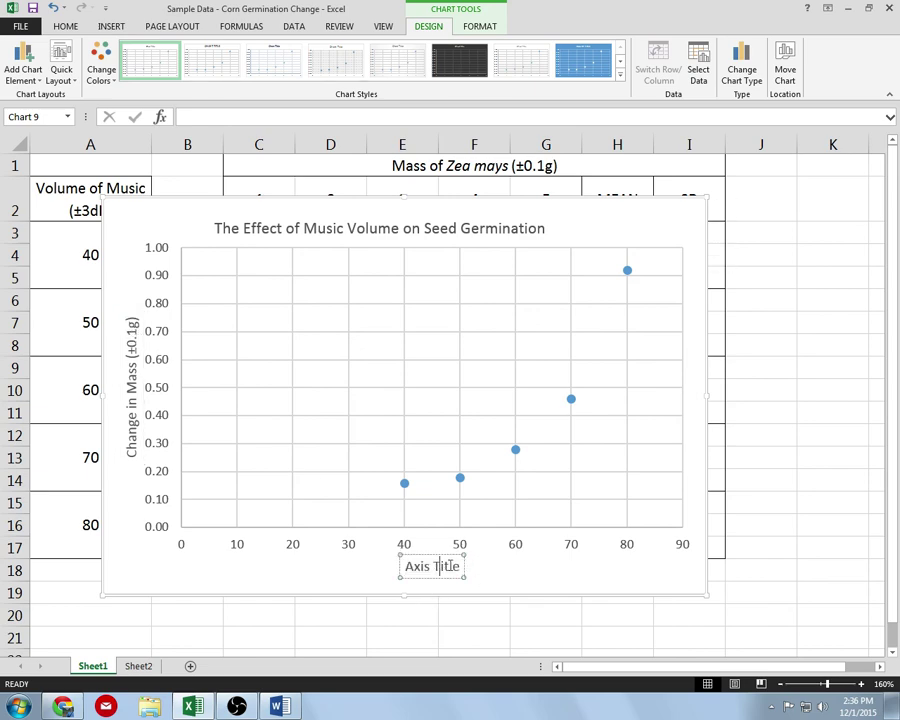
pyautogui.hotkey('ctrl', 'a')
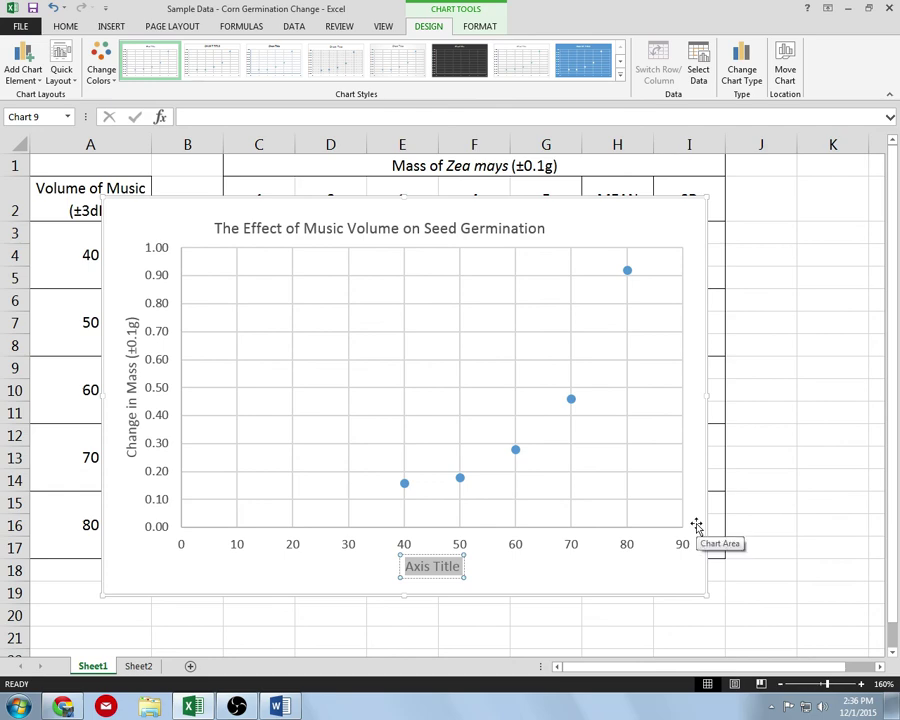
pyautogui.write('Volume of Musi')
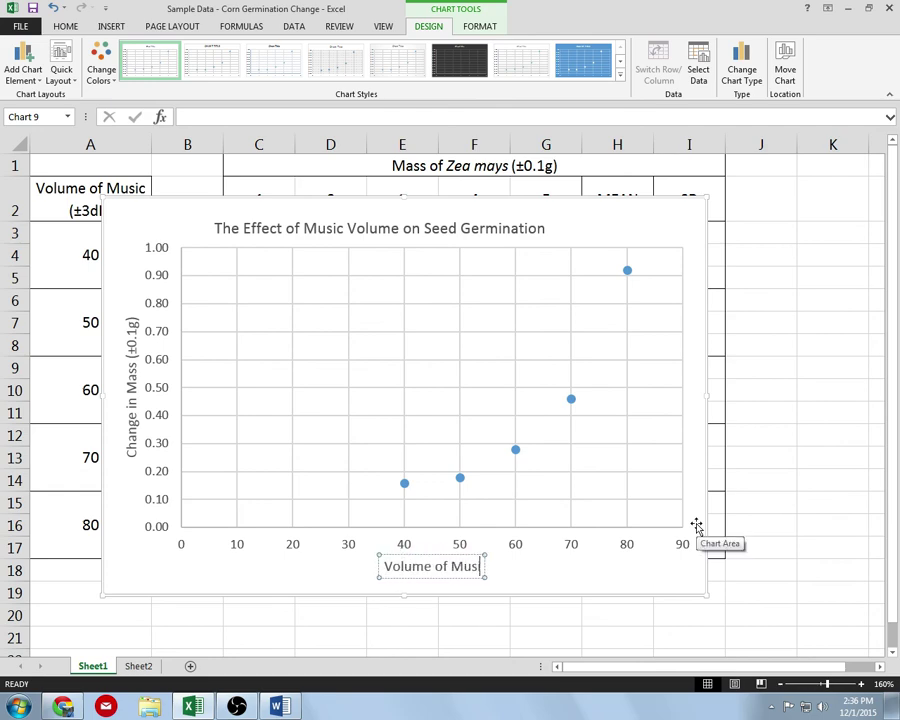
pyautogui.write('c (')
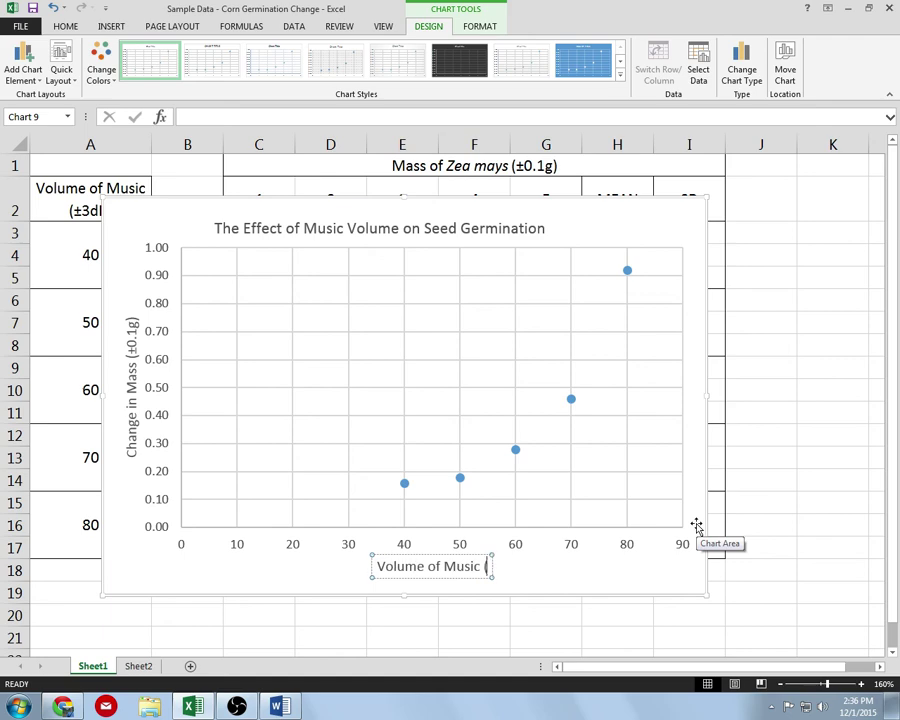
pyautogui.write('±')
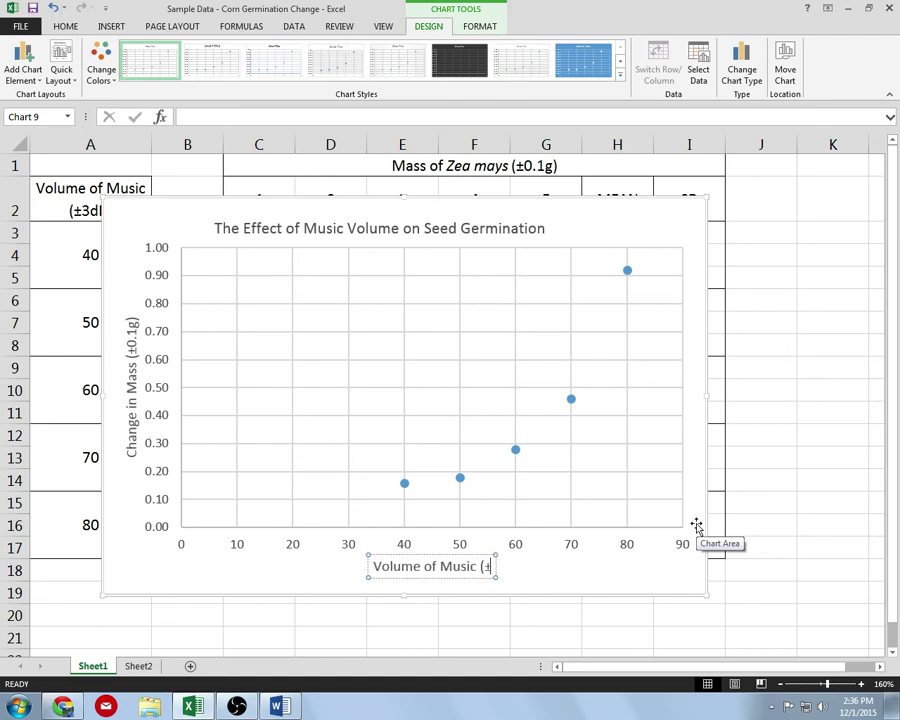
pyautogui.write('1')
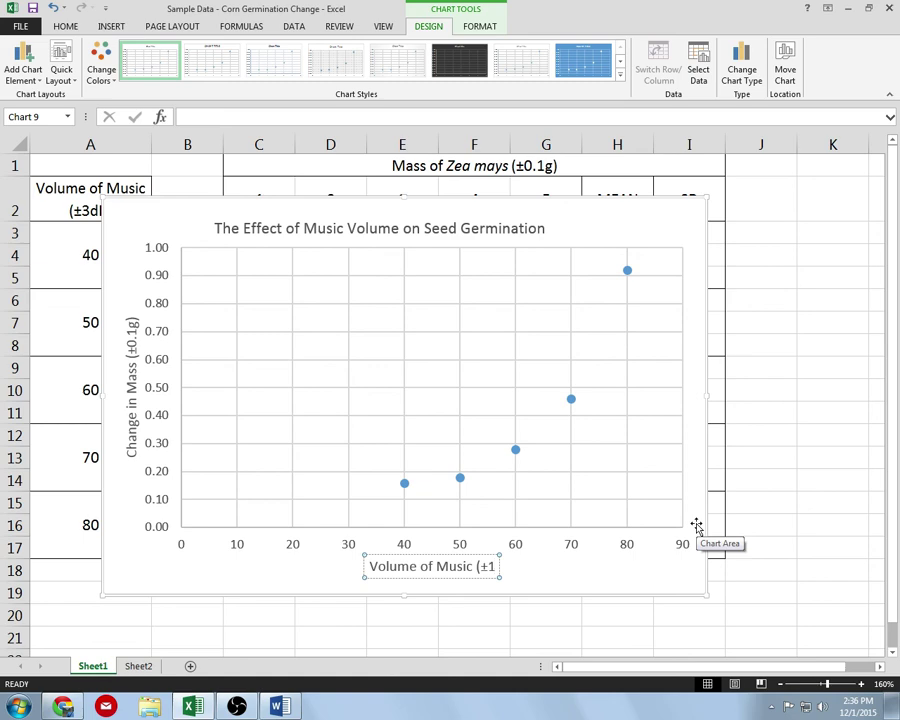
pyautogui.write('dB)')
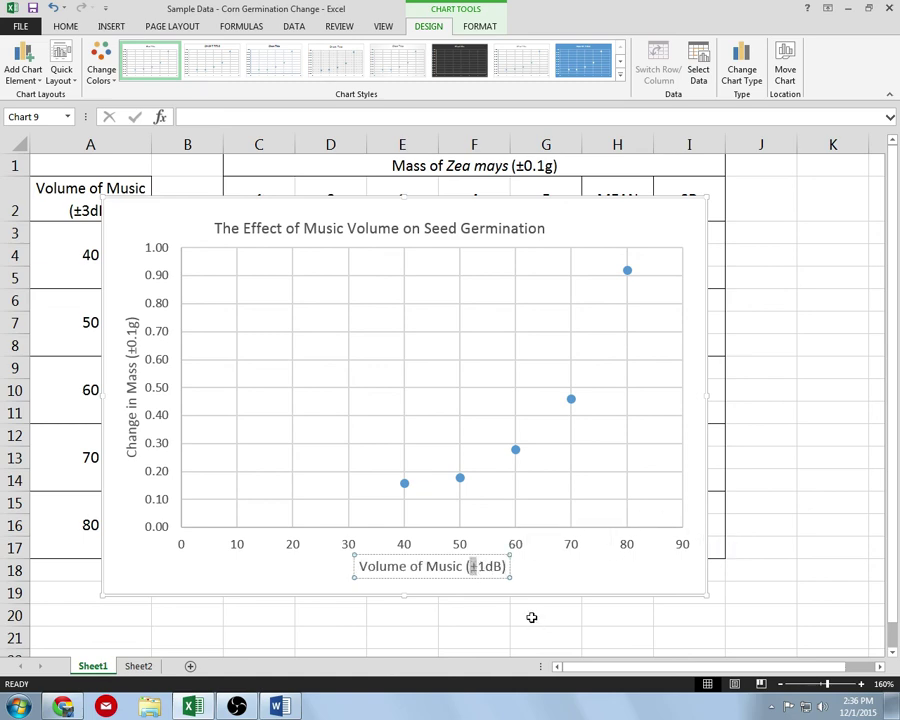
pyautogui.click(558, 577)
pyautogui.click(135, 385)
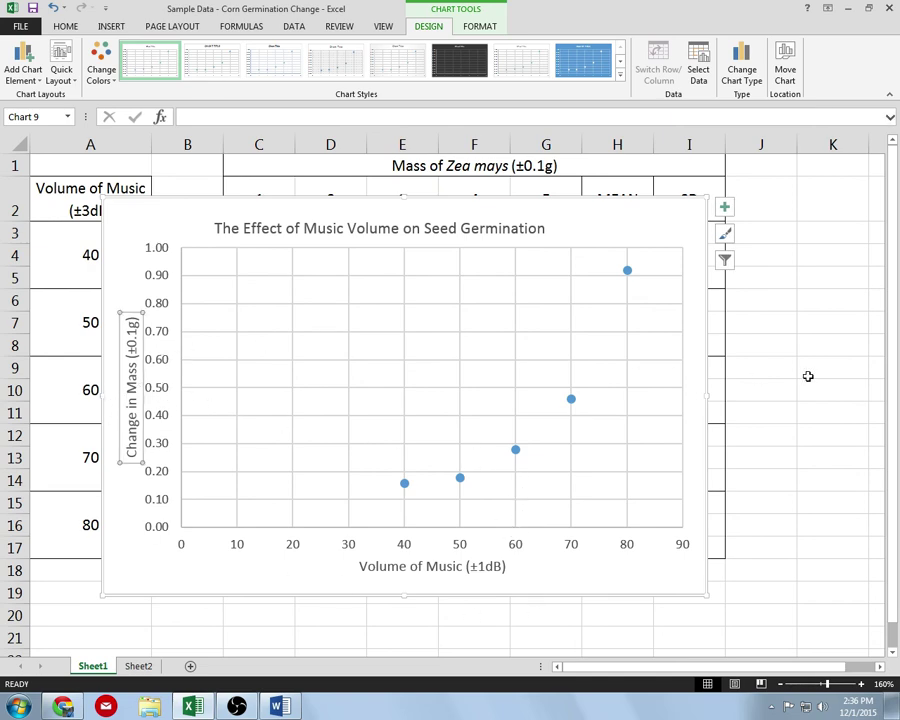
pyautogui.click(807, 373)
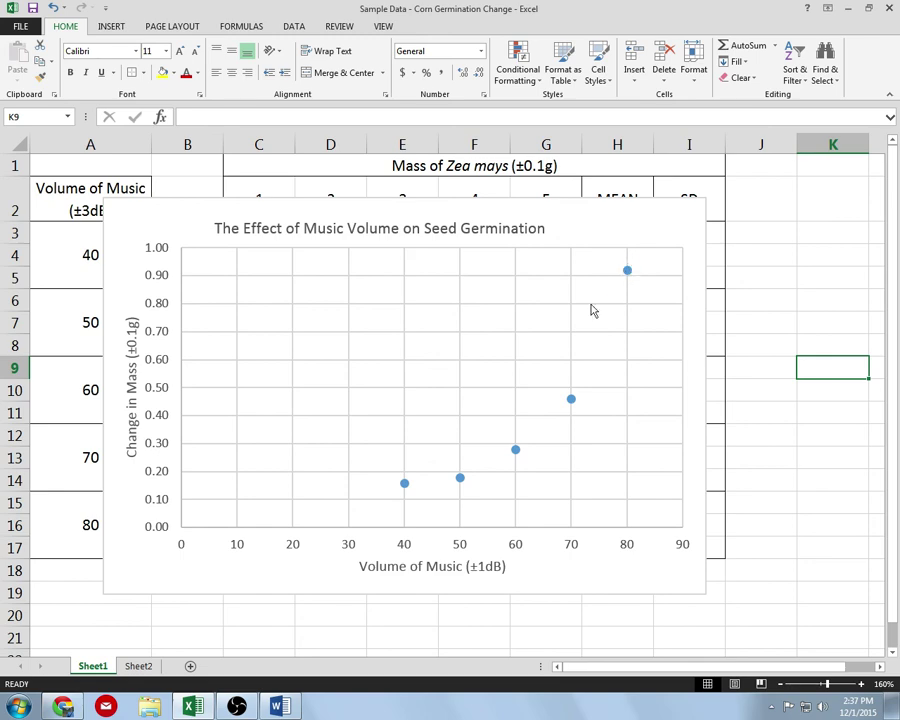
# Format the vertical axis numbers to show one decimal place.
pyautogui.click(166, 507)
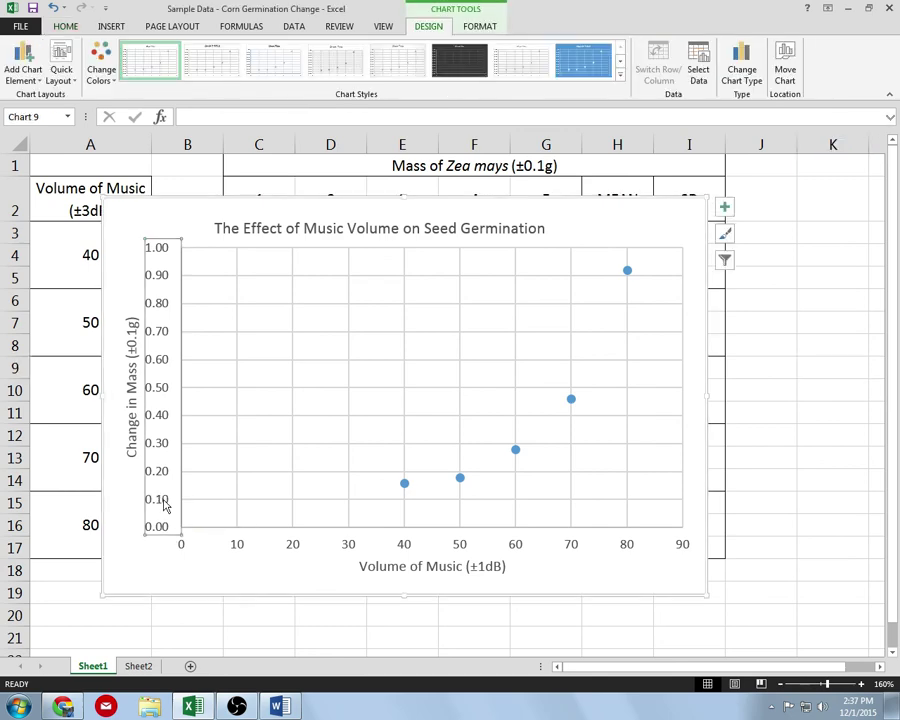
pyautogui.rightClick(166, 507)
pyautogui.click(211, 648)
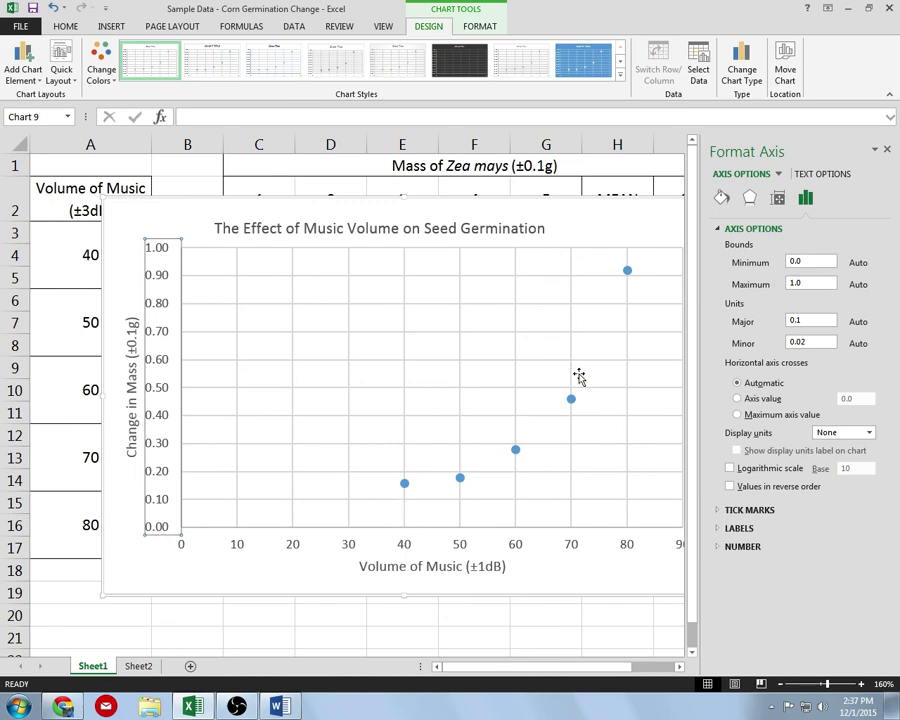
pyautogui.click(811, 260)
pyautogui.click(815, 282)
pyautogui.click(720, 548)
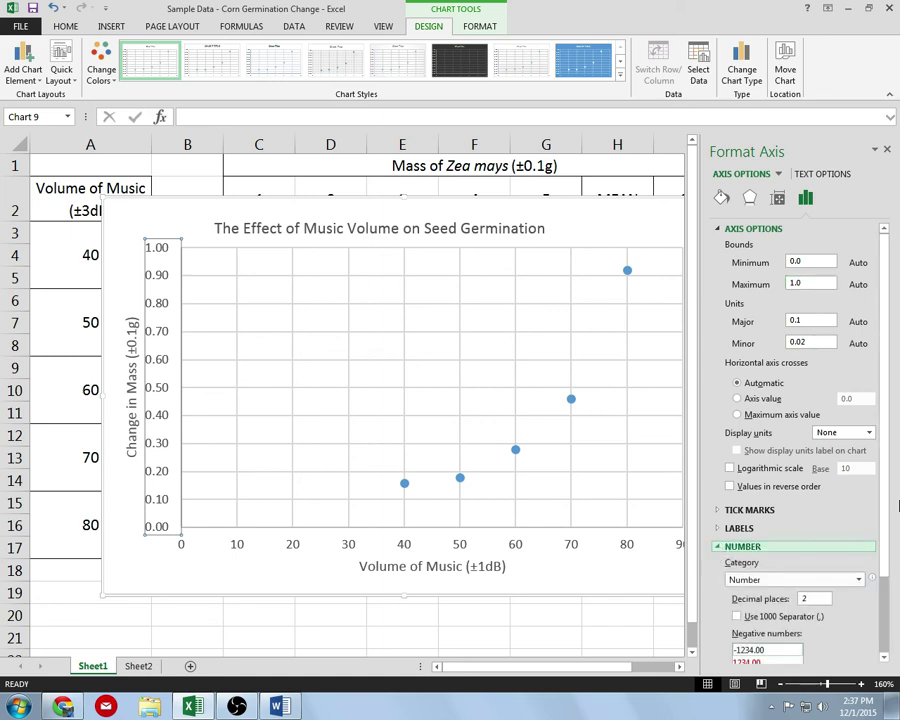
pyautogui.scroll(-3, 876, 560)
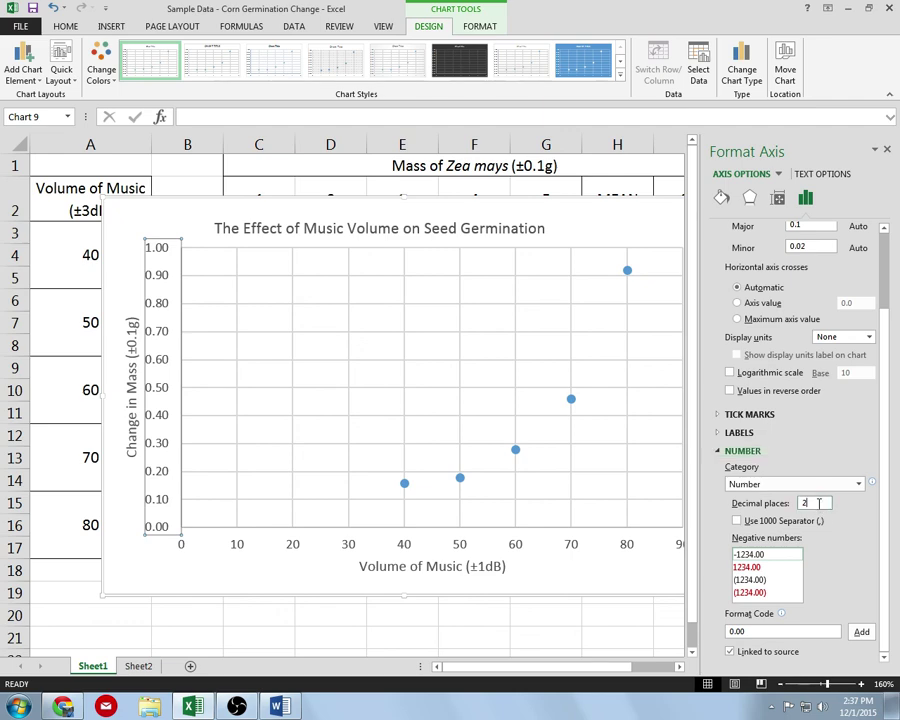
pyautogui.click(818, 503)
pyautogui.click(885, 150)
pyautogui.click(760, 232)
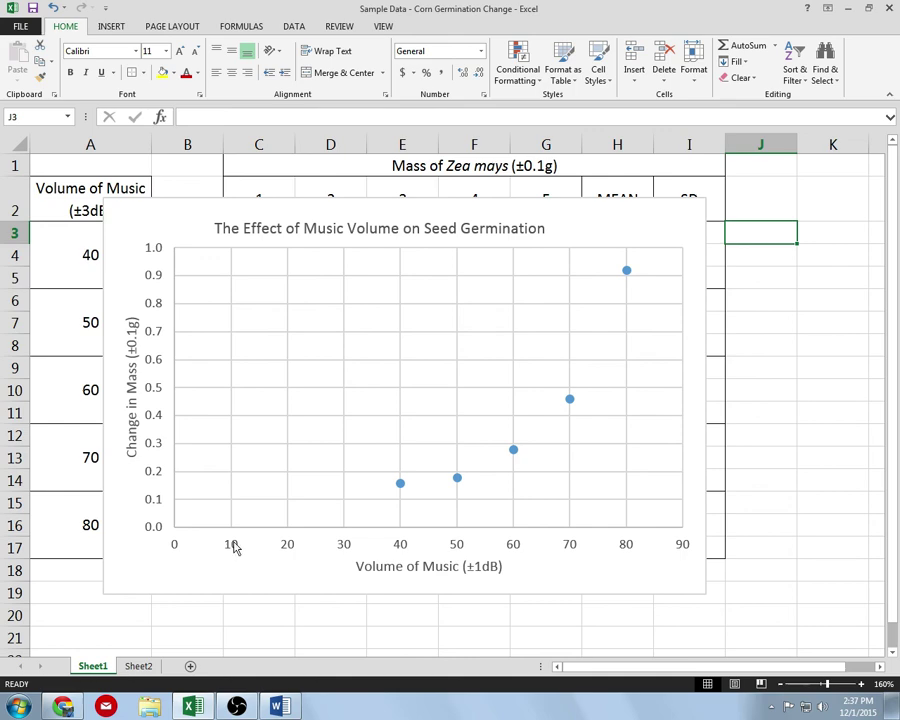
# Set the horizontal axis bounds to a minimum of 40 and a maximum of 80.
pyautogui.click(293, 546)
pyautogui.rightClick(293, 546)
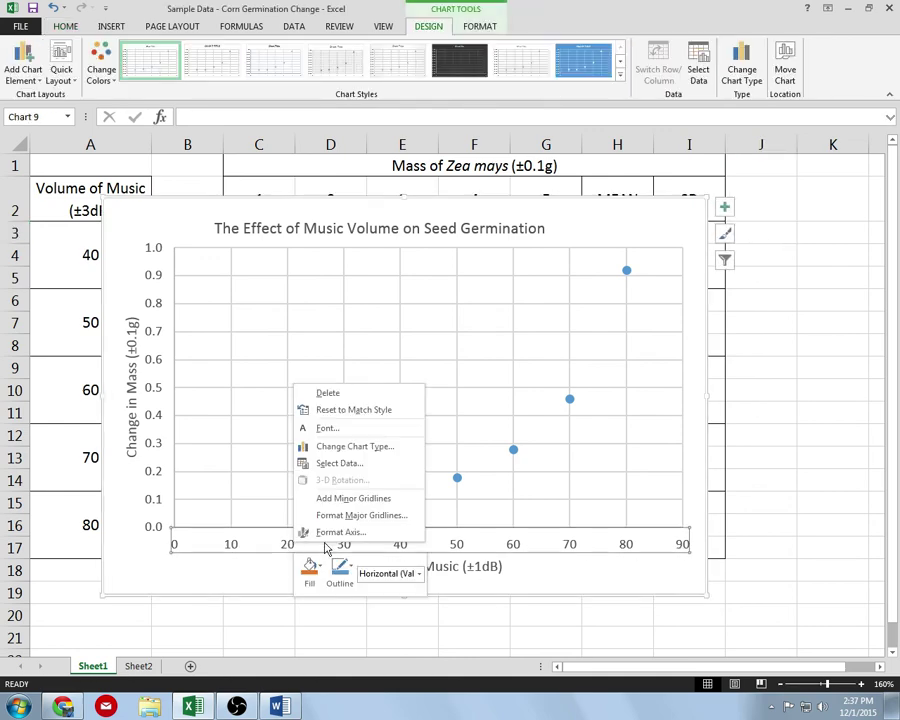
pyautogui.click(344, 543)
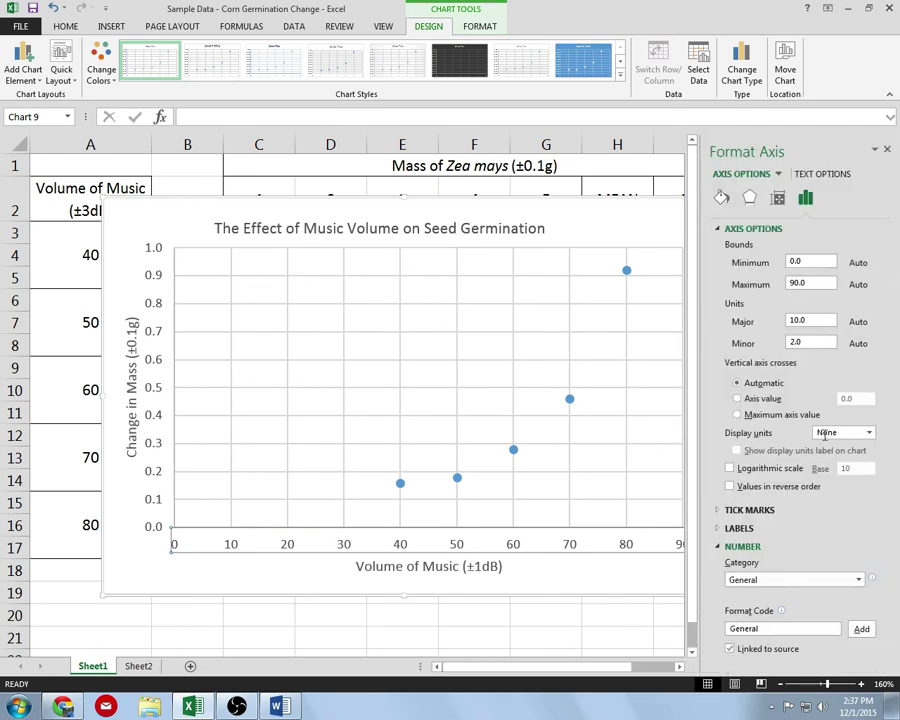
pyautogui.moveTo(817, 260); pyautogui.dragTo(747, 266)
pyautogui.write('40')
pyautogui.click(803, 282)
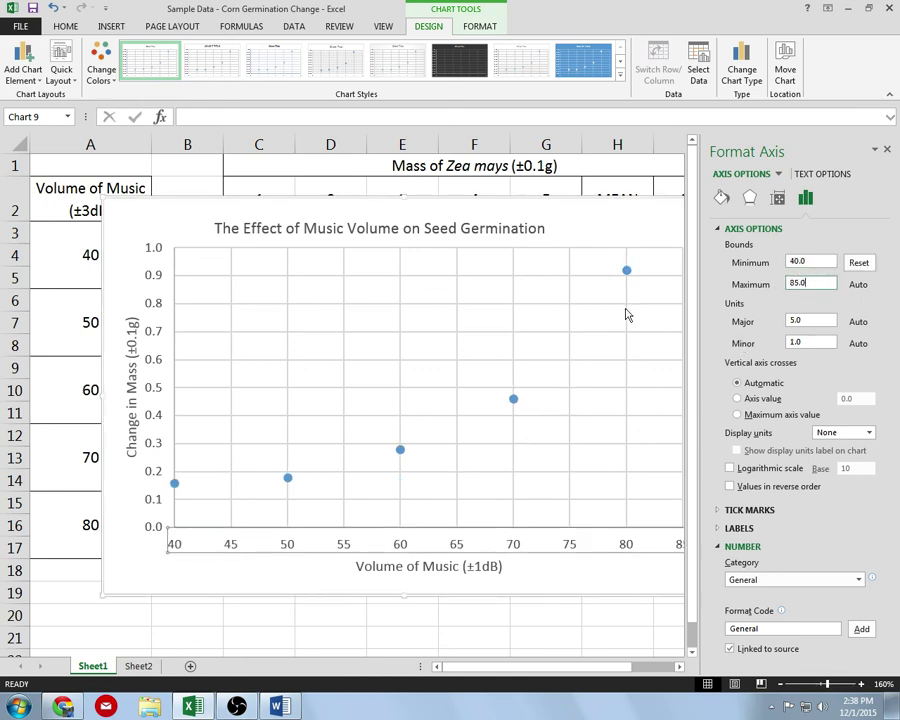
pyautogui.moveTo(813, 282); pyautogui.dragTo(770, 284)
pyautogui.write('80')
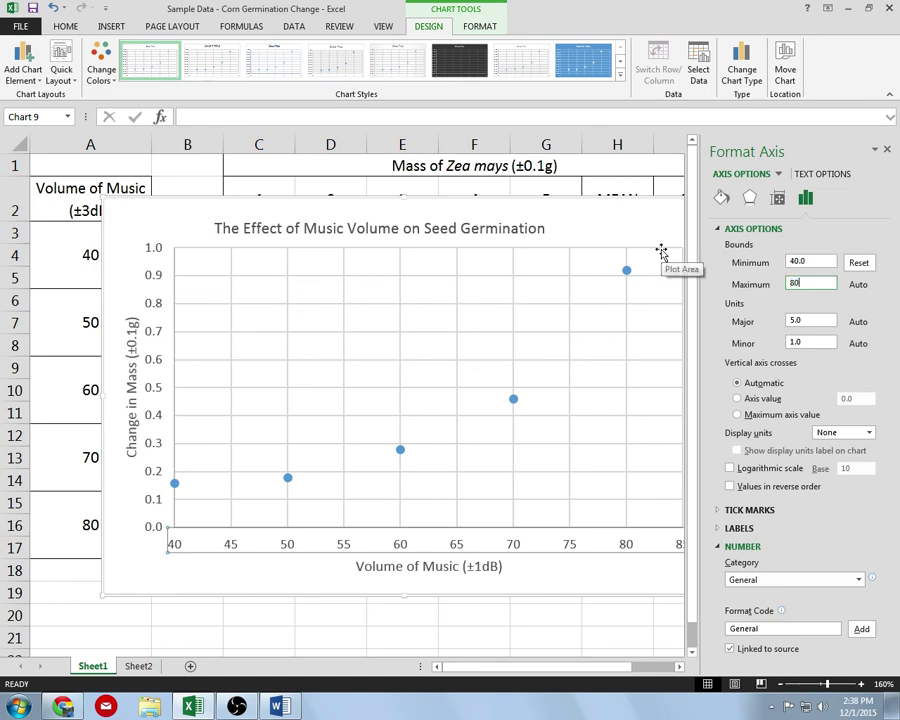
pyautogui.click(826, 321)
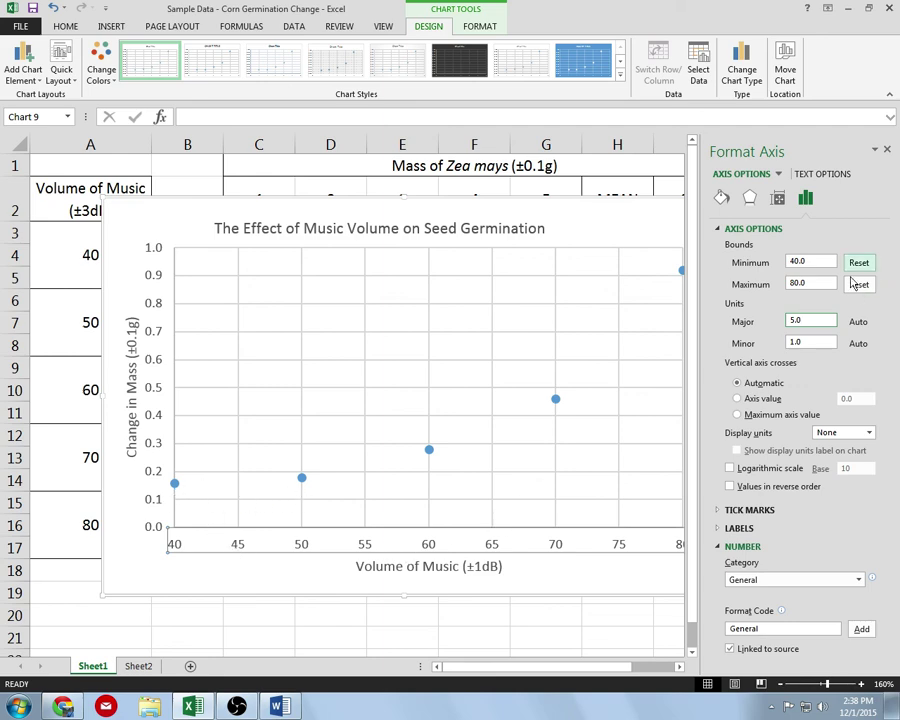
# Set the horizontal axis major unit to 10 and close the axis formatting options.
pyautogui.moveTo(817, 321); pyautogui.dragTo(727, 321)
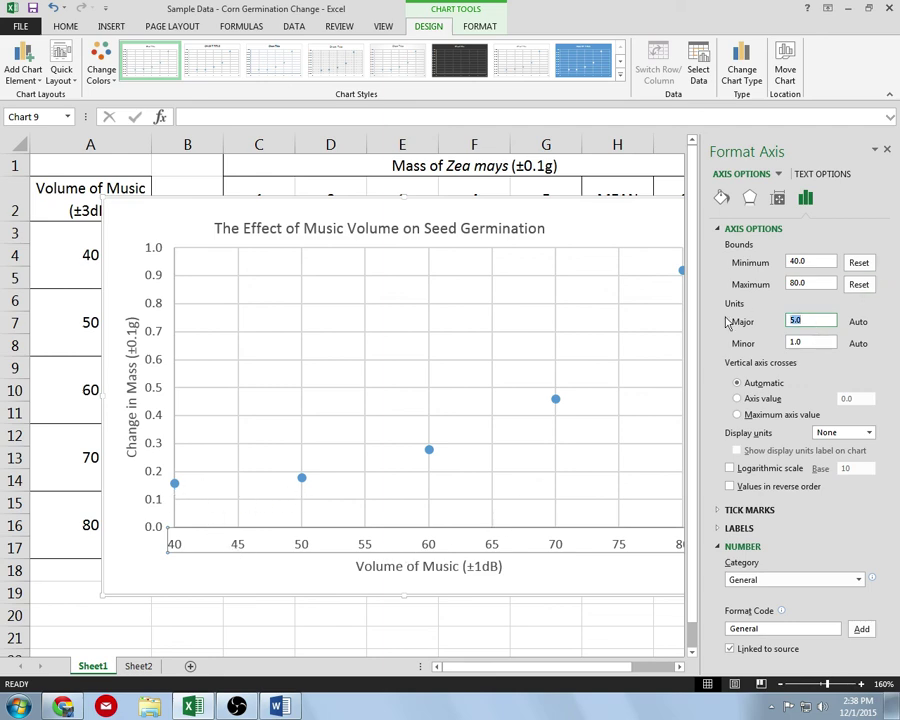
pyautogui.write('10')
pyautogui.click(818, 341)
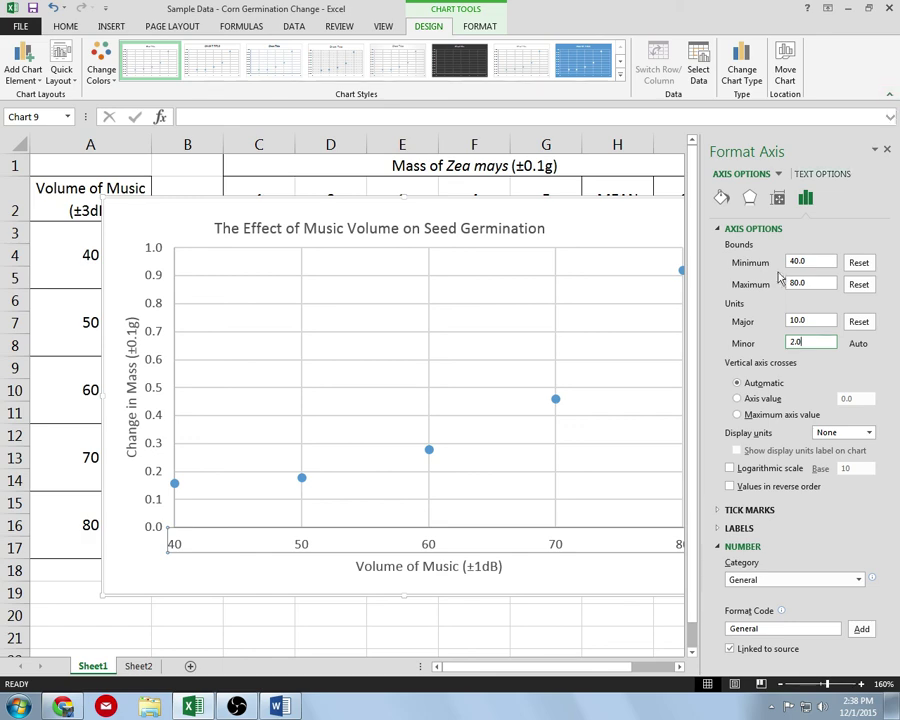
pyautogui.click(721, 548)
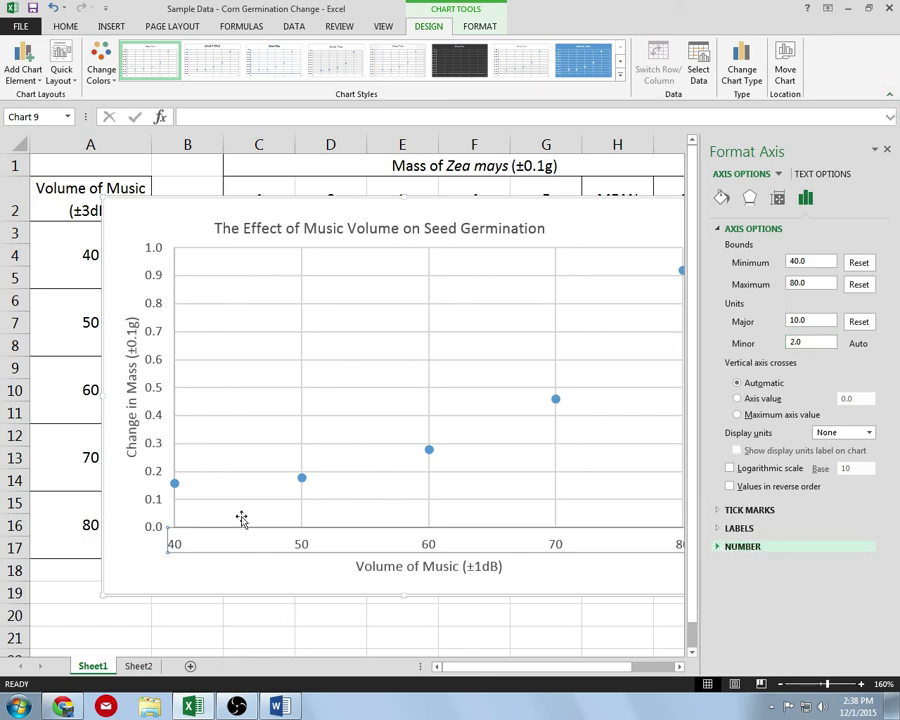
pyautogui.click(886, 146)
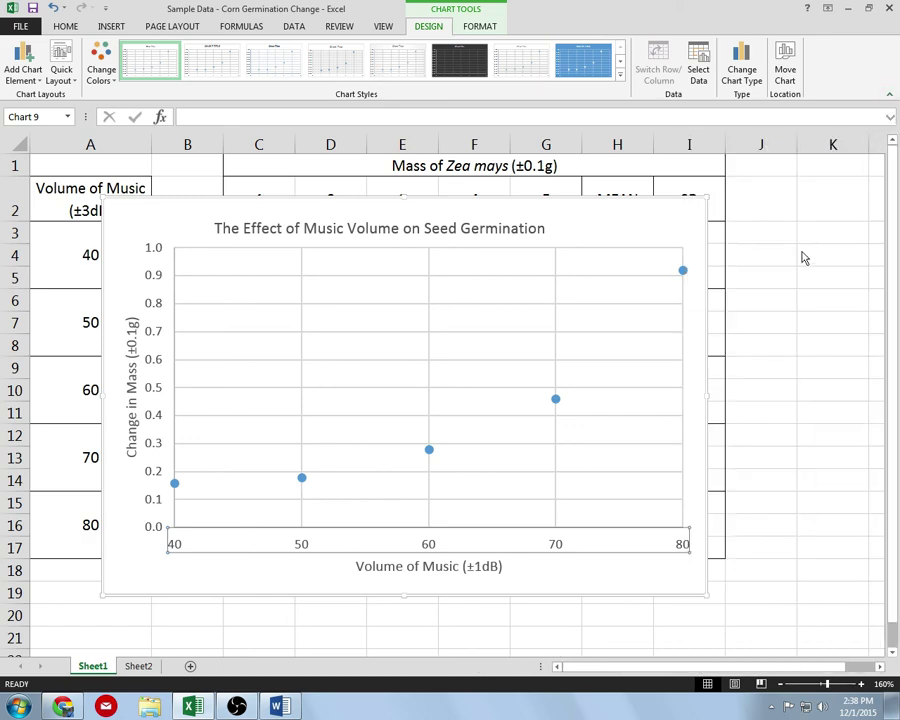
pyautogui.click(800, 240)
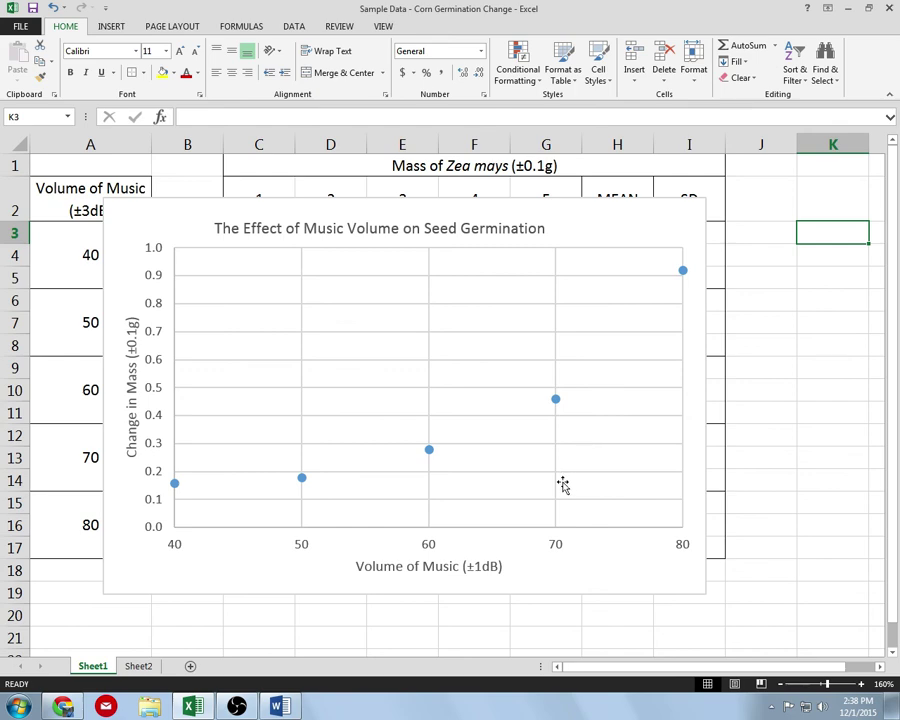
# Remove the gridlines from the scatter chart.
pyautogui.click(698, 243)
pyautogui.click(724, 212)
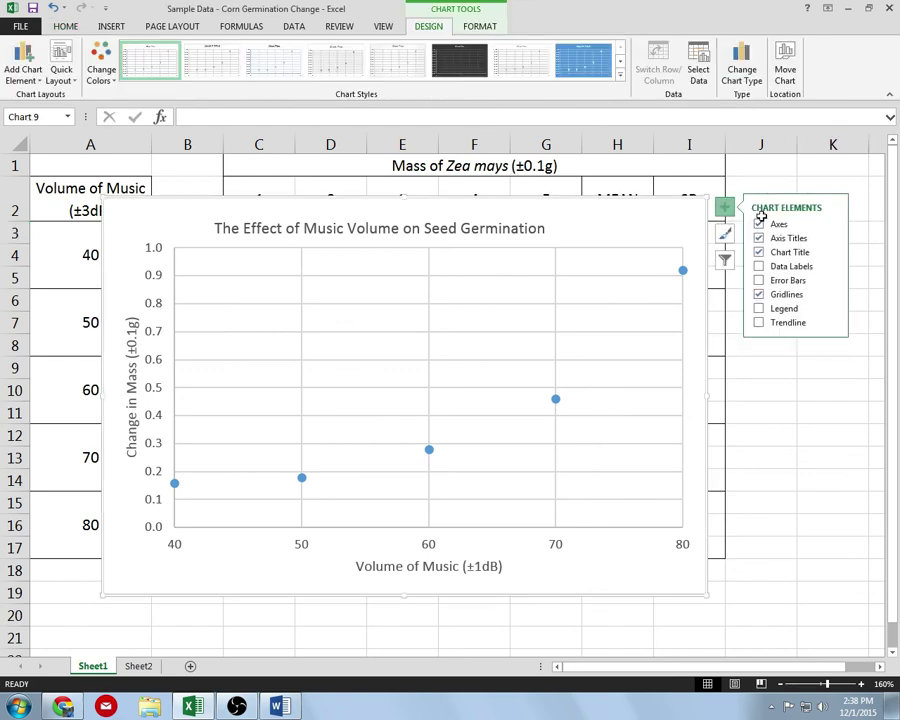
pyautogui.click(759, 294)
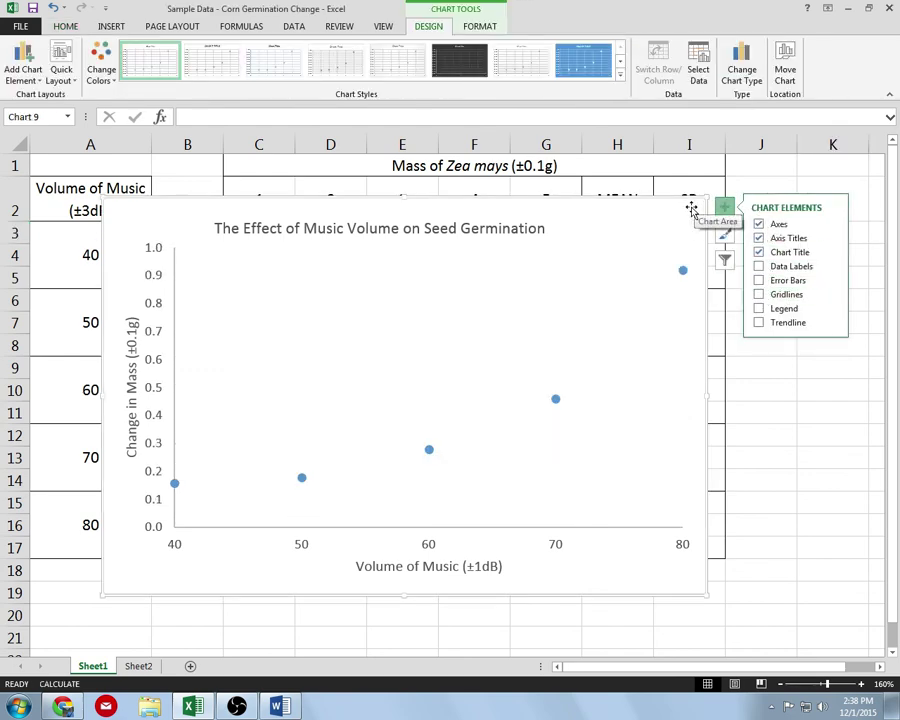
pyautogui.click(729, 210)
pyautogui.click(832, 368)
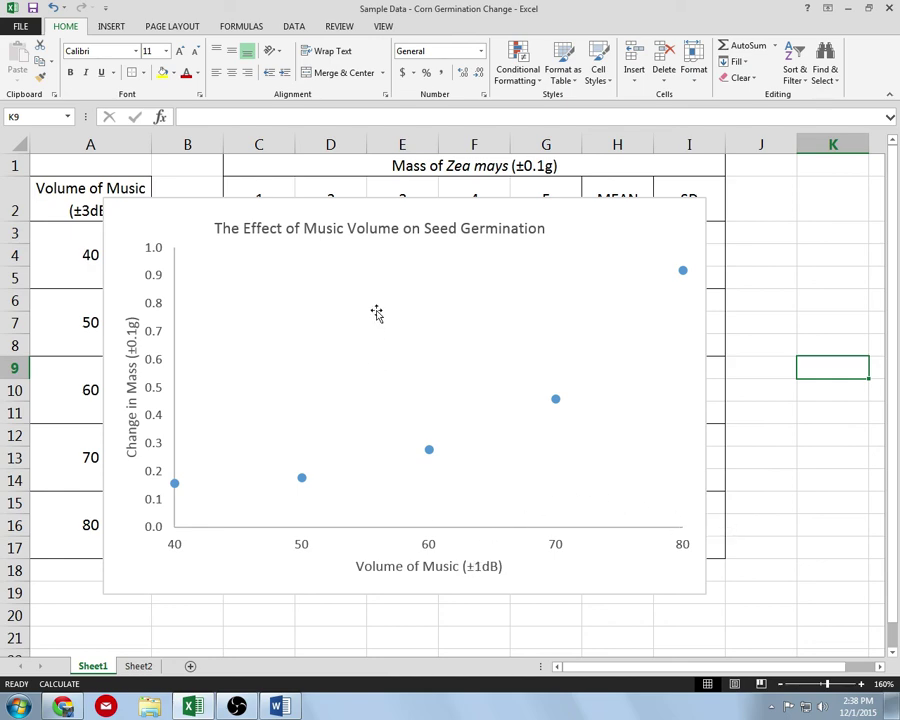
pyautogui.moveTo(683, 272)
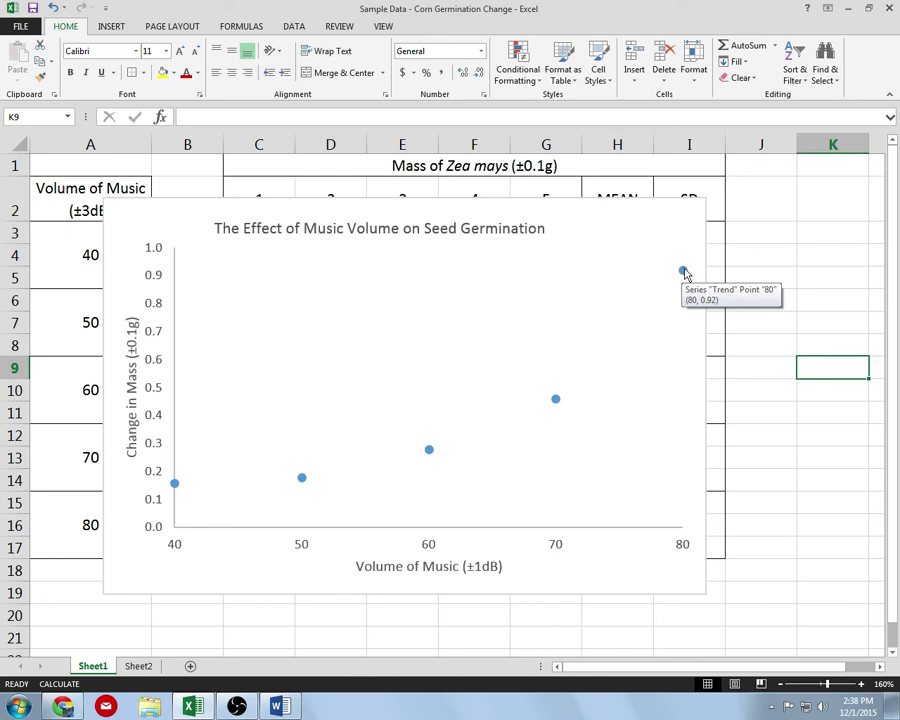
# Format the scatter chart's data series with built-in circle markers at size 3.
pyautogui.click(556, 400)
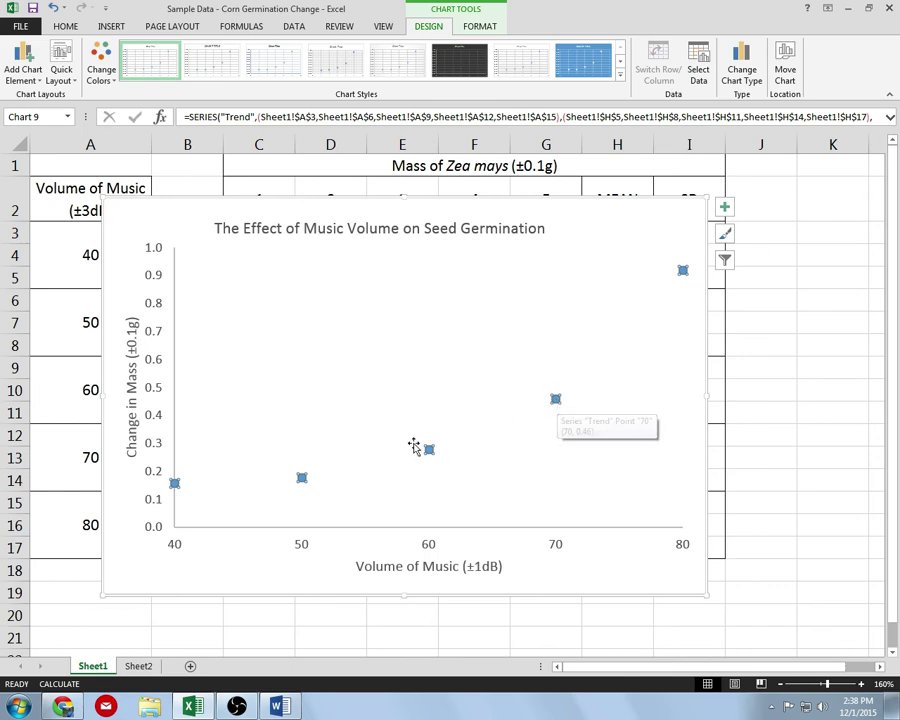
pyautogui.rightClick(556, 400)
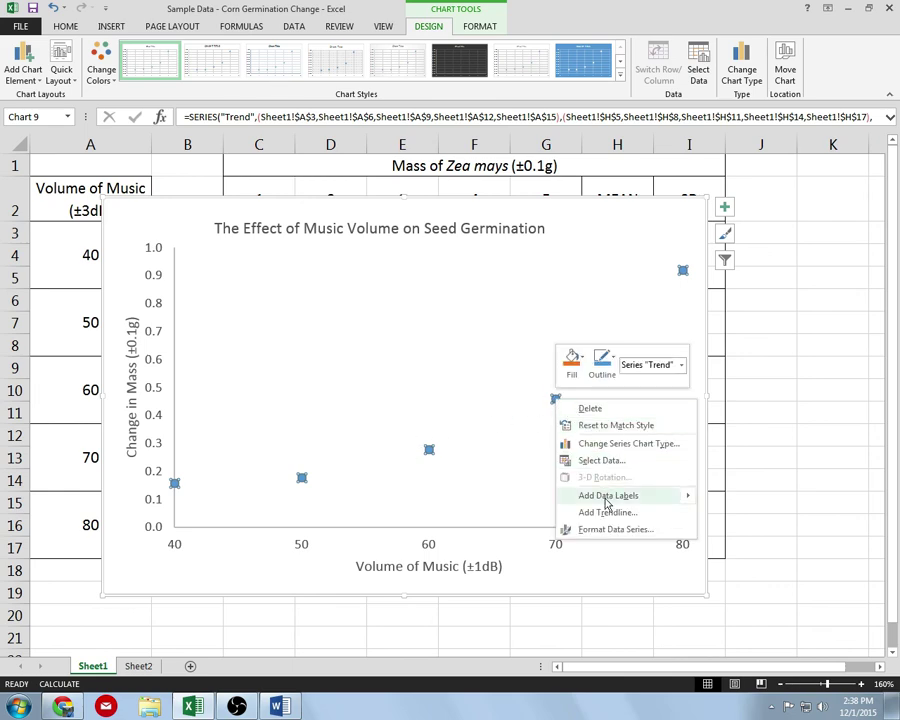
pyautogui.click(599, 531)
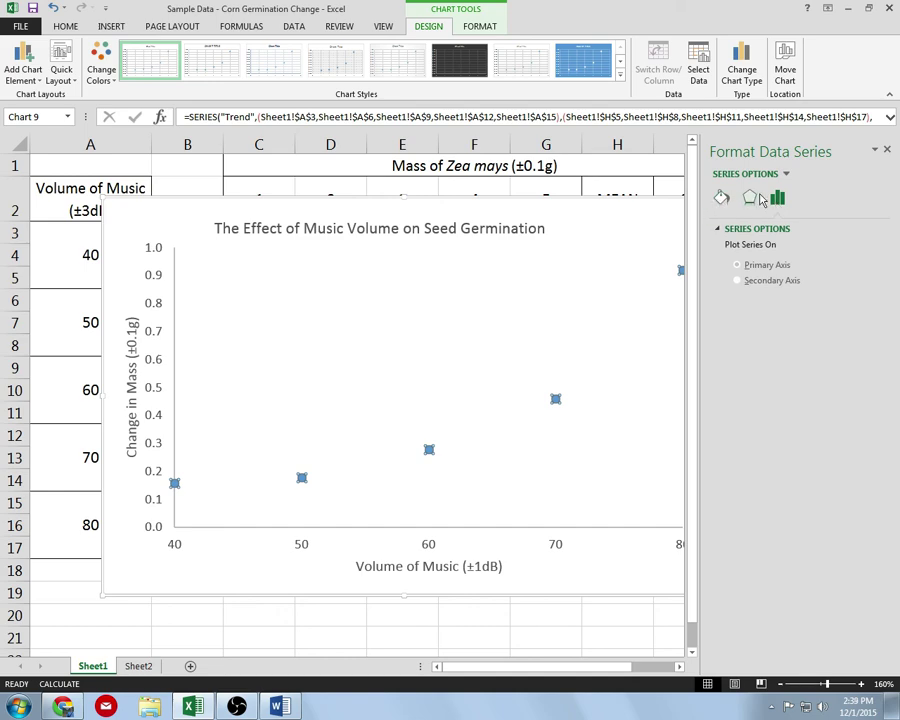
pyautogui.click(722, 197)
pyautogui.click(752, 198)
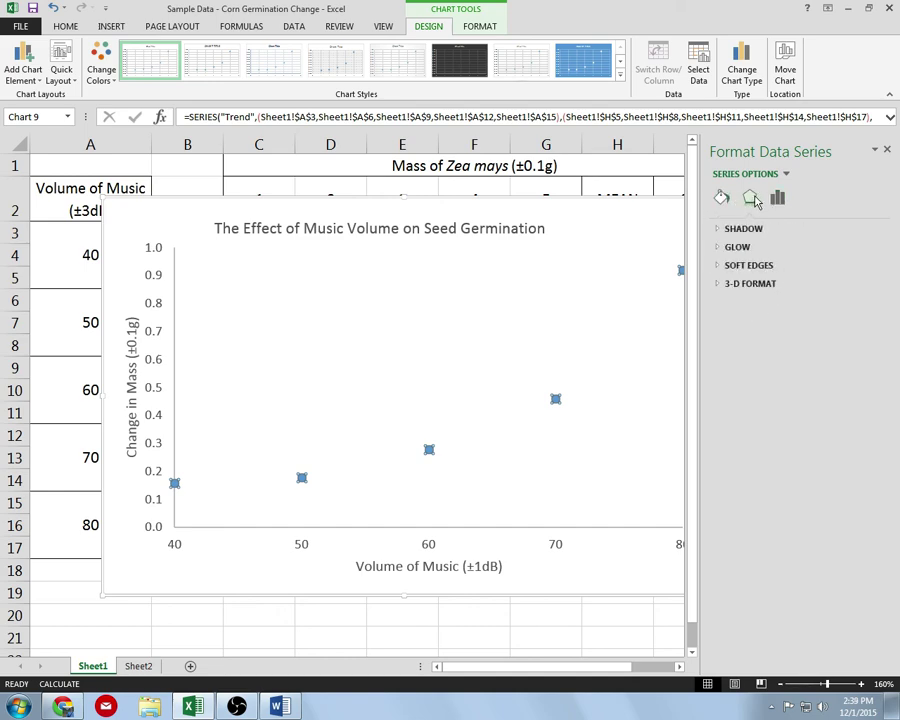
pyautogui.click(722, 197)
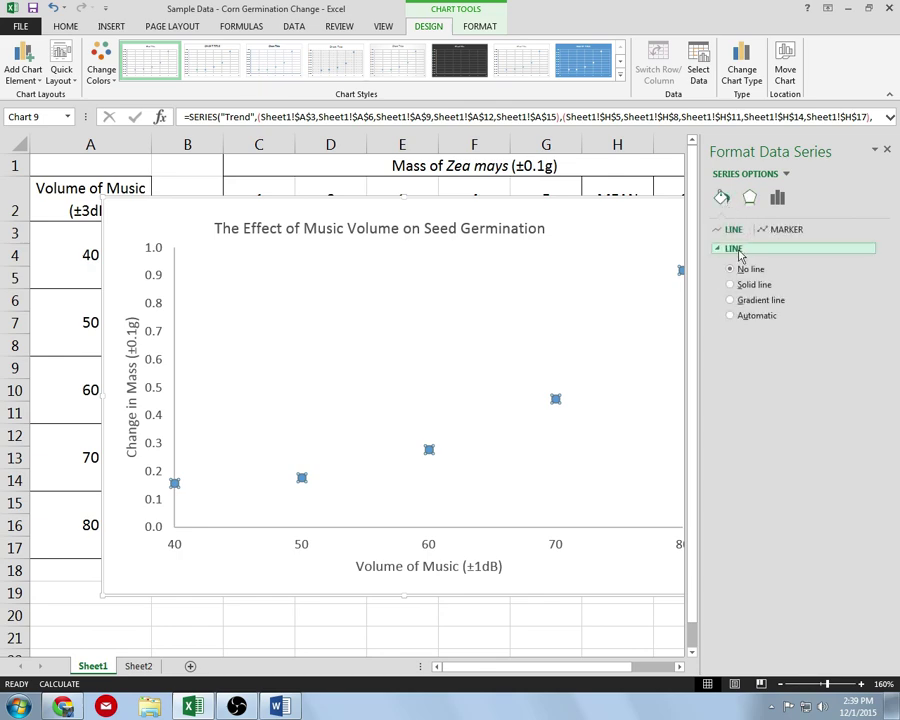
pyautogui.click(780, 230)
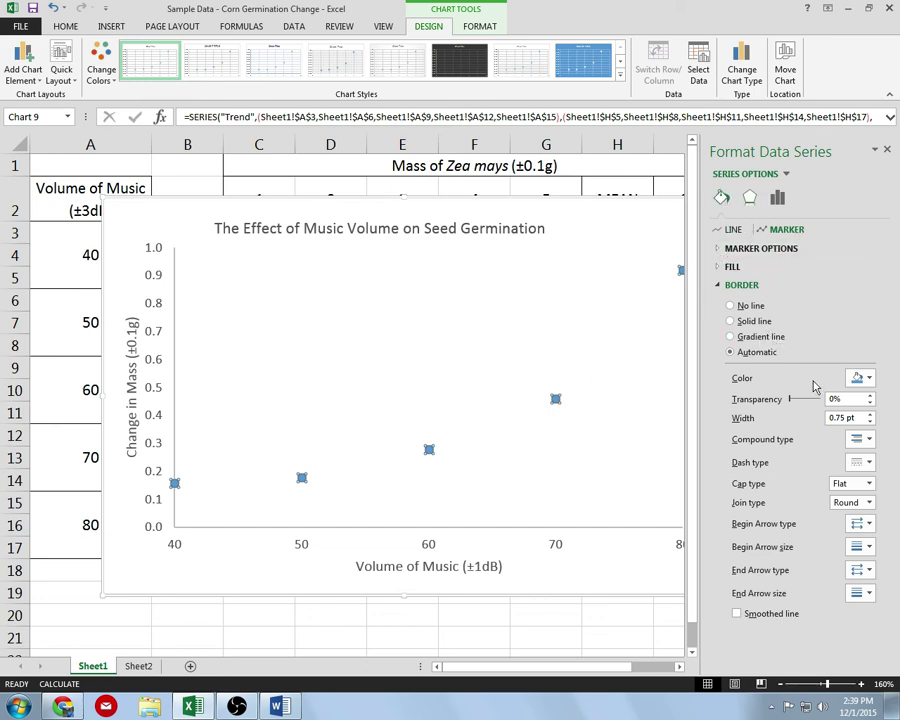
pyautogui.click(760, 248)
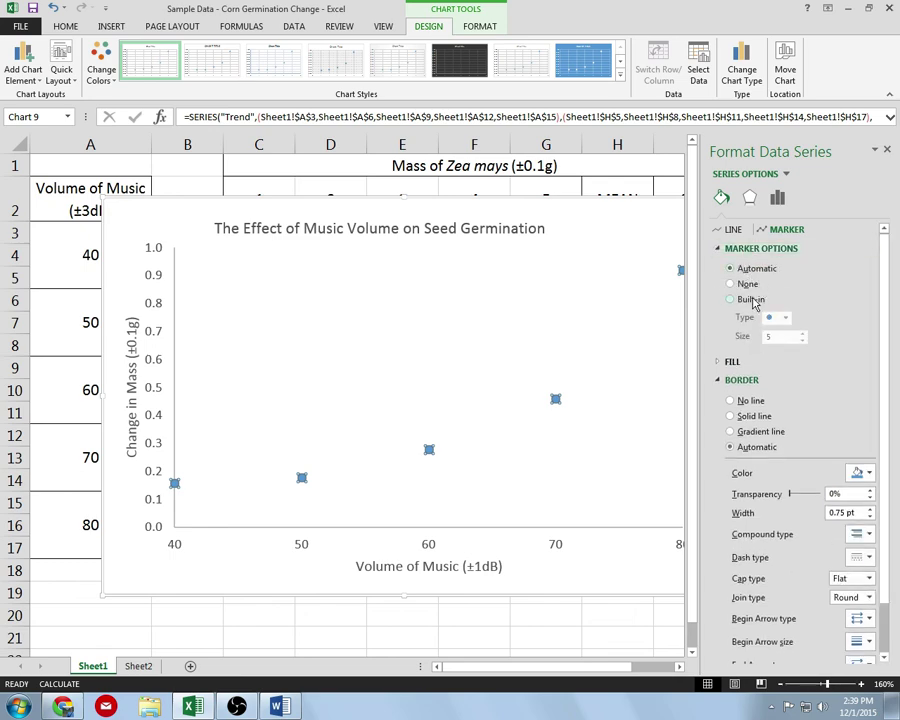
pyautogui.click(748, 302)
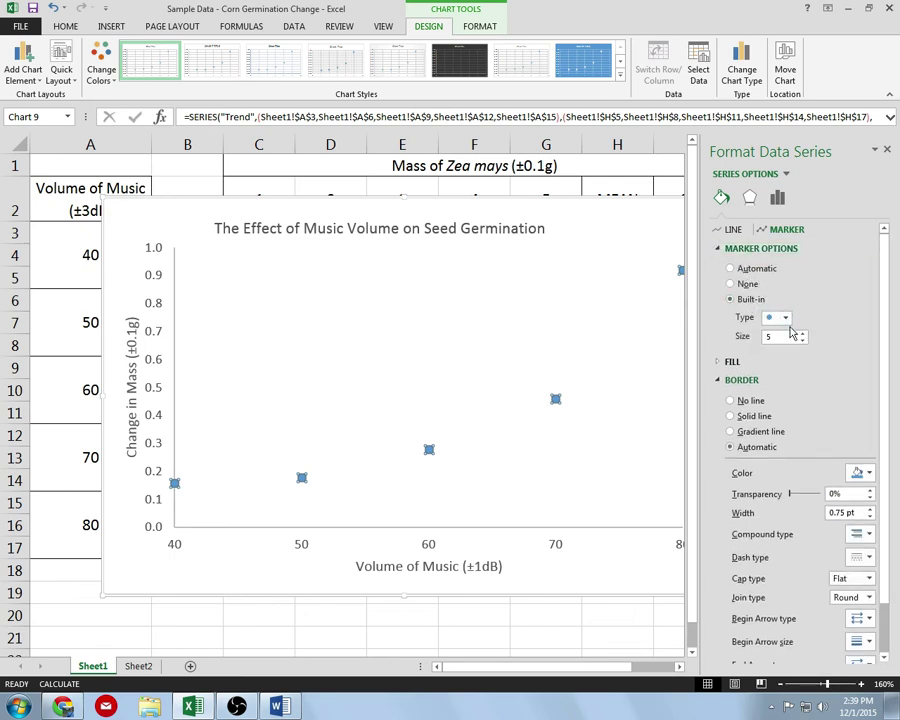
pyautogui.click(785, 317)
pyautogui.click(816, 342)
pyautogui.click(803, 340)
pyautogui.click(803, 340)
pyautogui.click(803, 340)
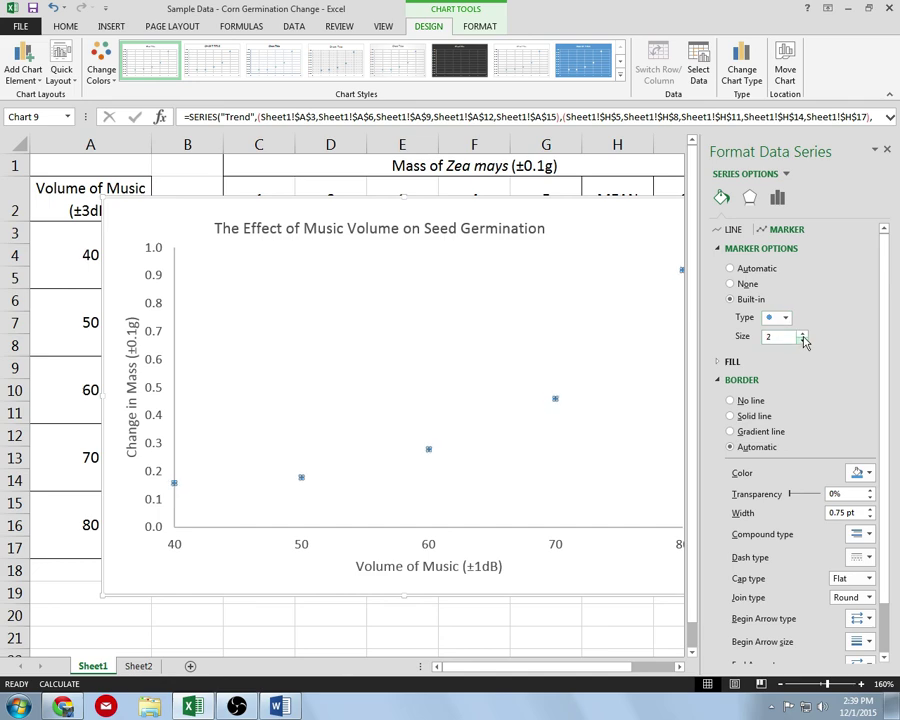
pyautogui.click(803, 332)
# Give the data series markers a solid black fill.
pyautogui.click(744, 363)
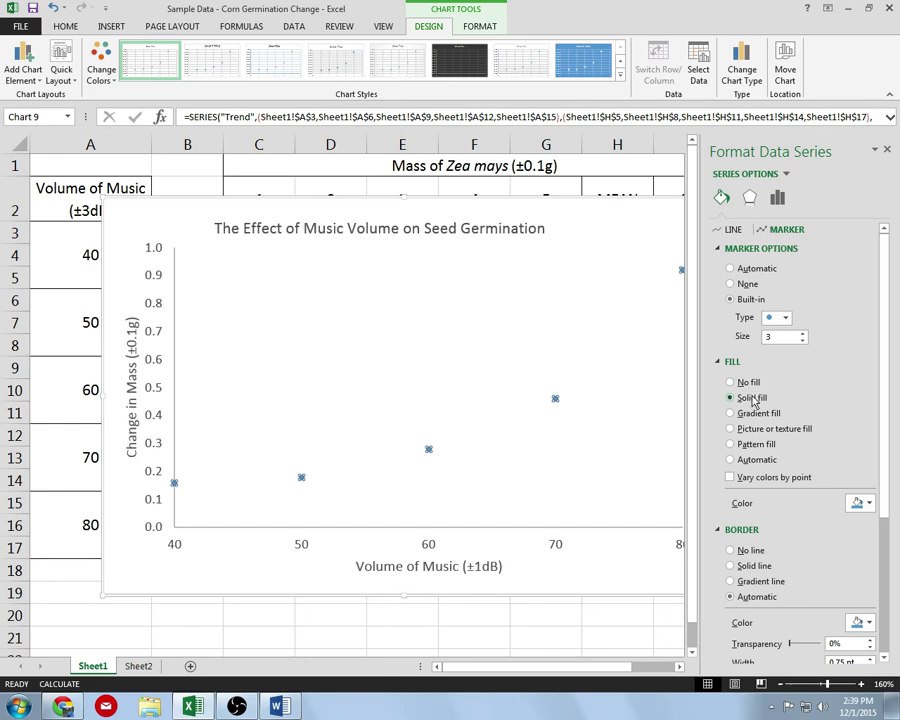
pyautogui.click(857, 503)
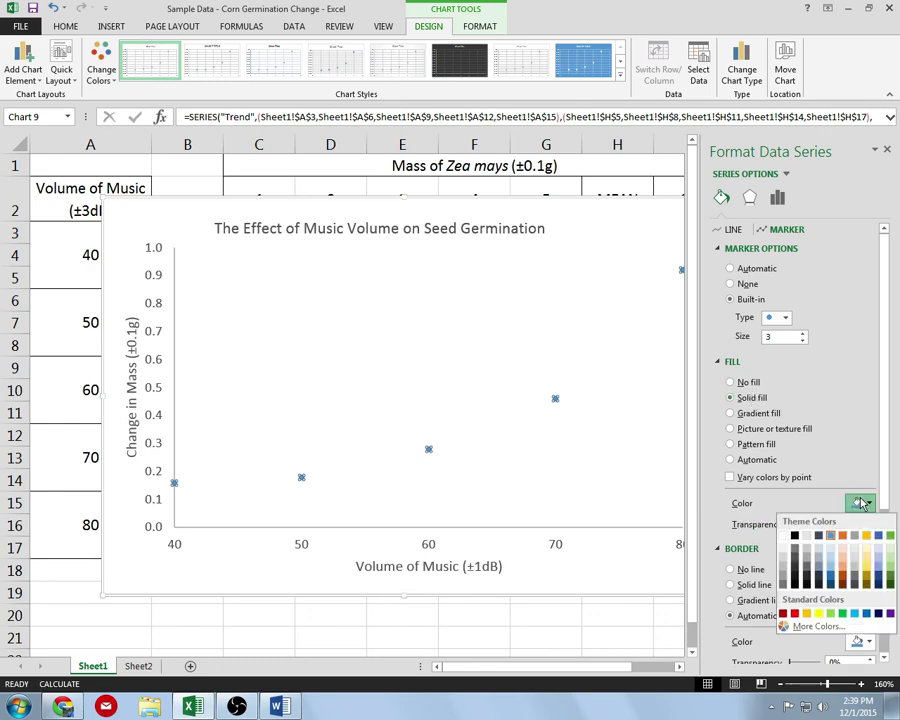
pyautogui.click(816, 550)
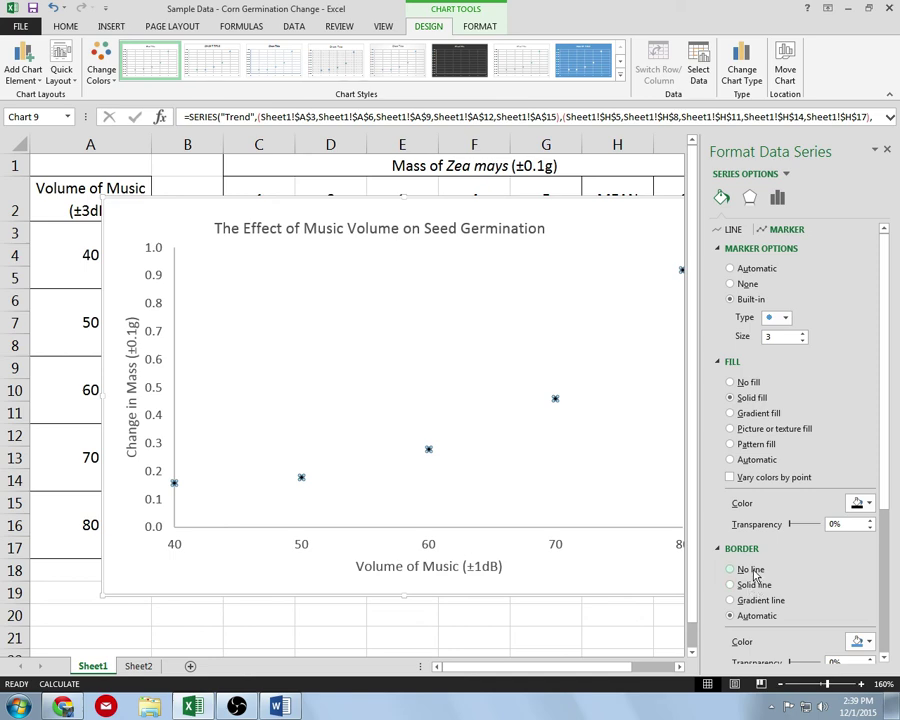
# Apply a solid black border line to the markers and close the data series formatting options.
pyautogui.click(732, 585)
pyautogui.click(866, 647)
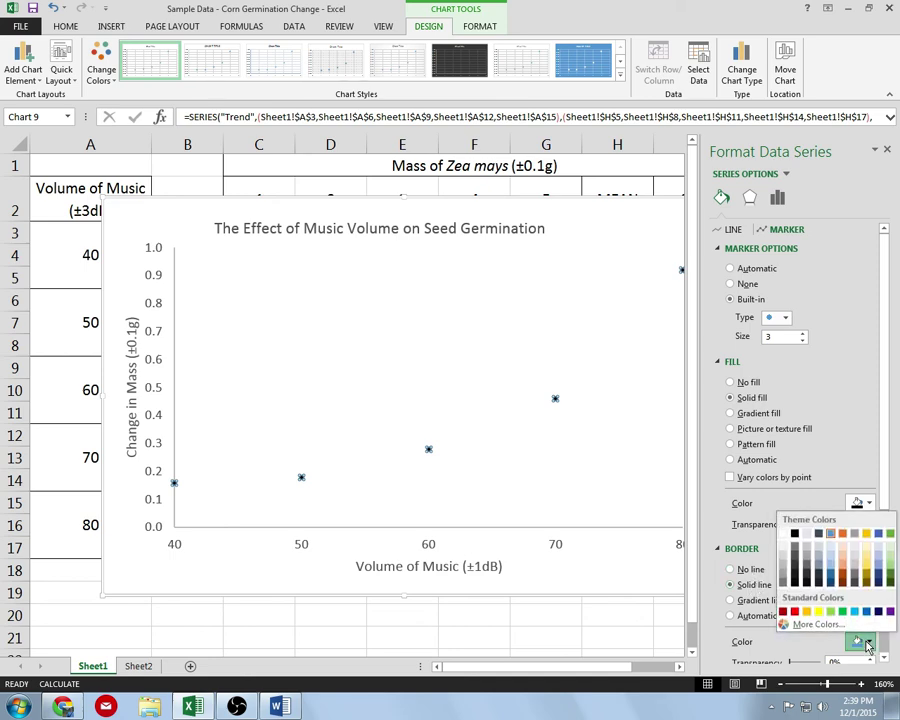
pyautogui.click(796, 540)
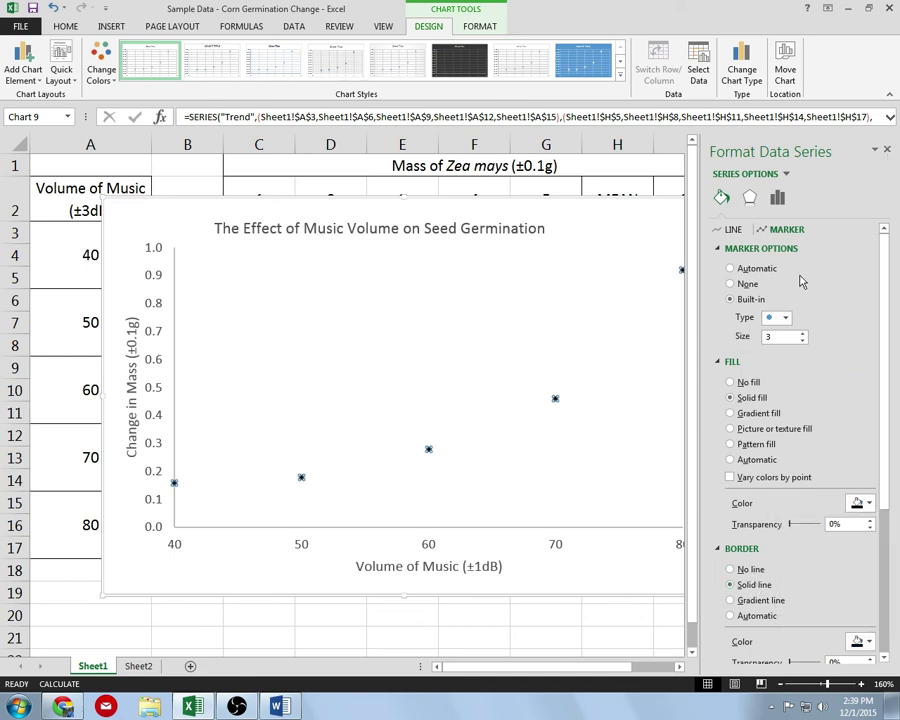
pyautogui.click(887, 150)
pyautogui.click(822, 250)
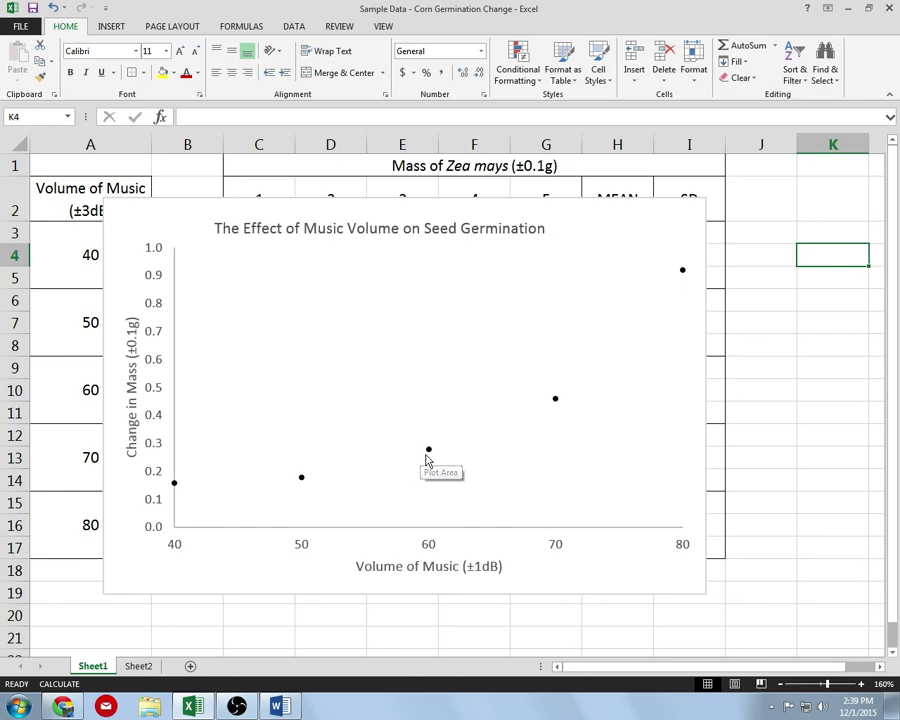
# Centre the title above the plot, then shrink the chart and move it down to uncover the MEAN and SD data.
pyautogui.moveTo(432, 451)
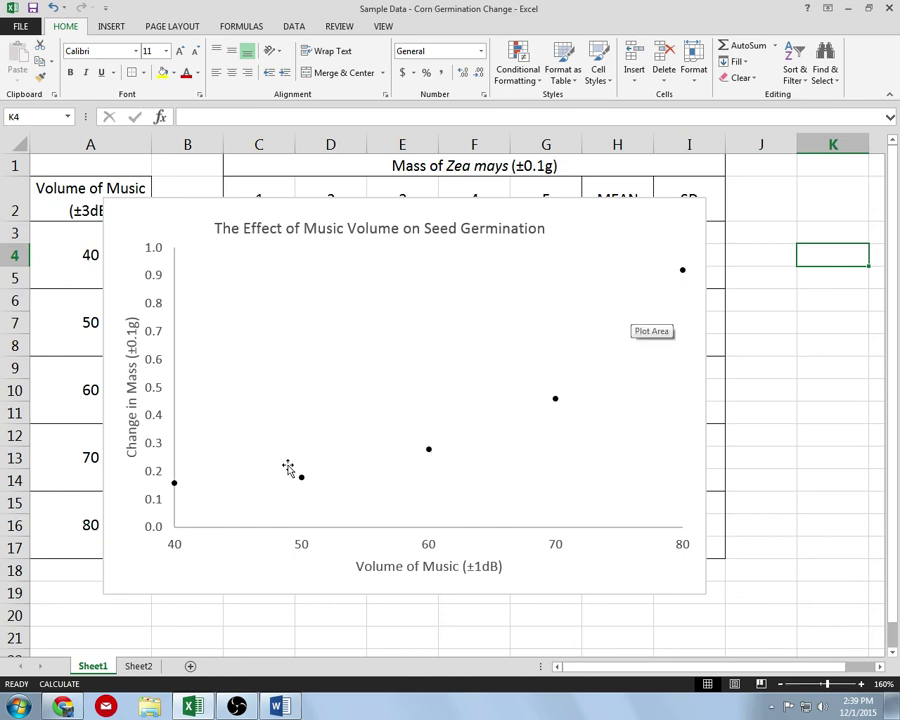
pyautogui.click(509, 227)
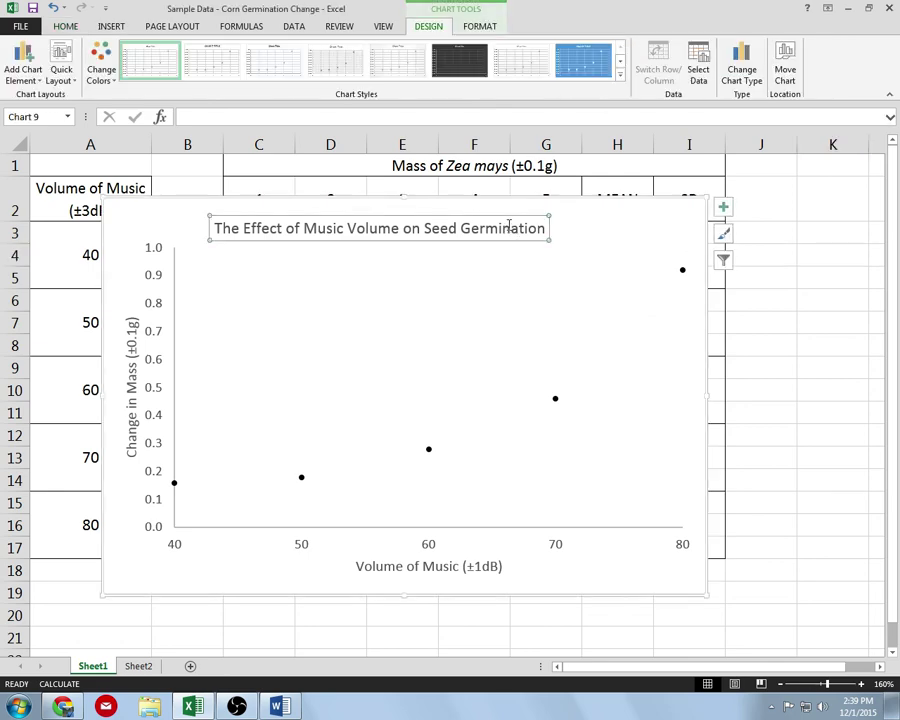
pyautogui.moveTo(506, 215); pyautogui.dragTo(564, 216)
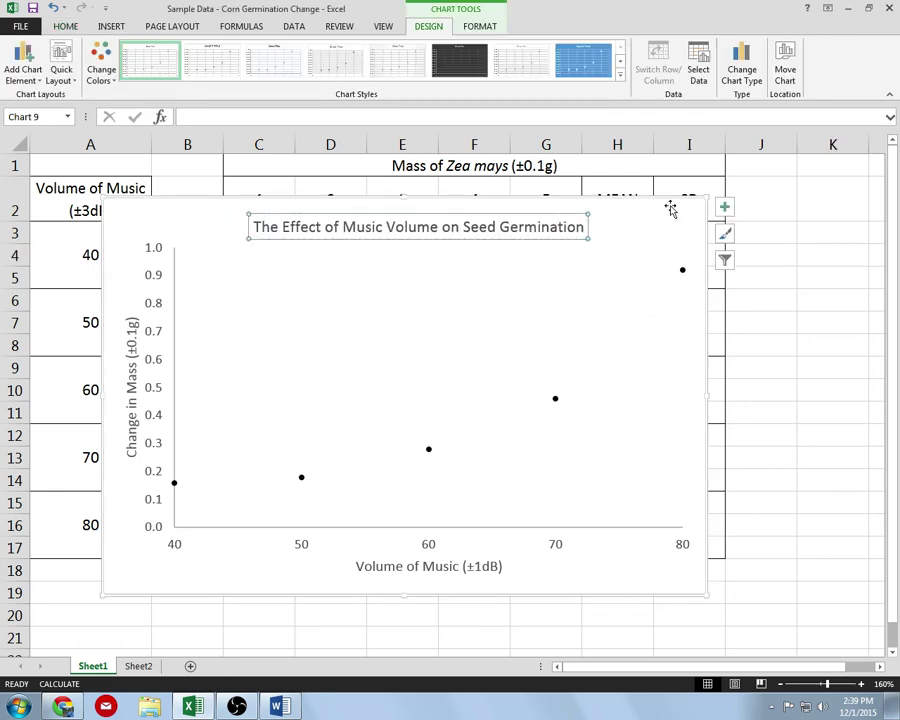
pyautogui.moveTo(701, 201)
pyautogui.mouseDown()
pyautogui.moveTo(540, 243)
pyautogui.moveTo(496, 299)
pyautogui.moveTo(508, 305)
pyautogui.moveTo(502, 350)
pyautogui.moveTo(611, 519)
pyautogui.moveTo(564, 556)
pyautogui.moveTo(596, 522)
pyautogui.mouseUp()
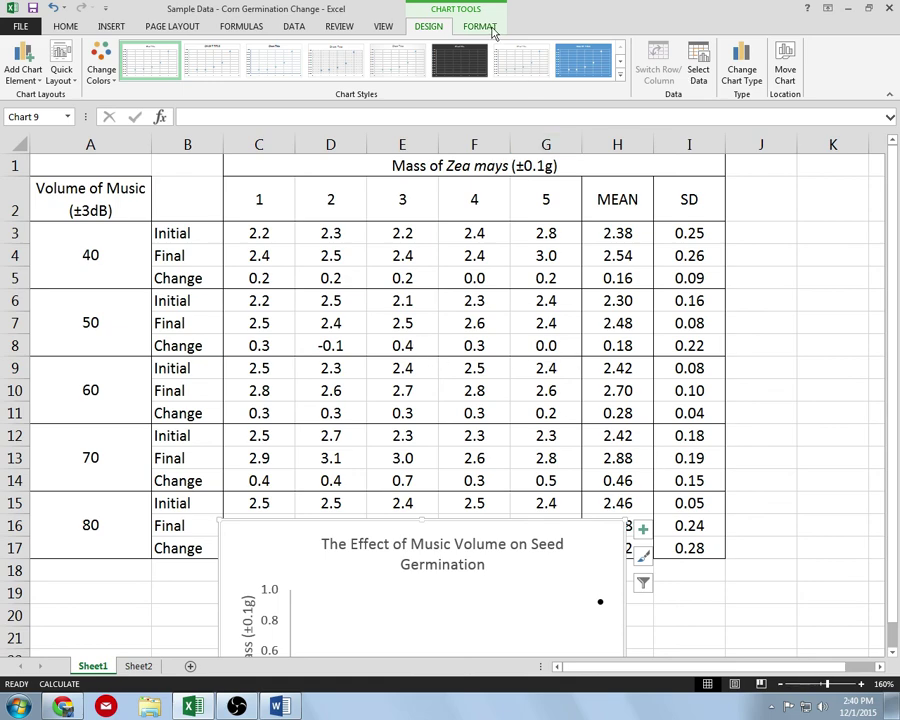
# Add error bars to the chart with a custom error amount, open its value entry and narrow the formatting pane to reveal the SD column.
pyautogui.click(643, 529)
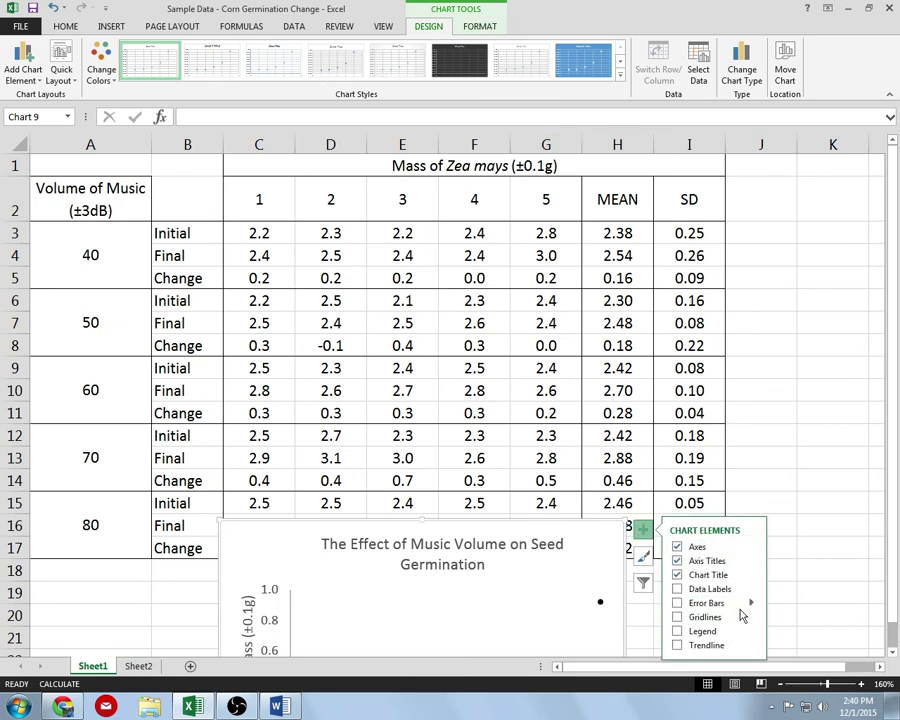
pyautogui.click(752, 605)
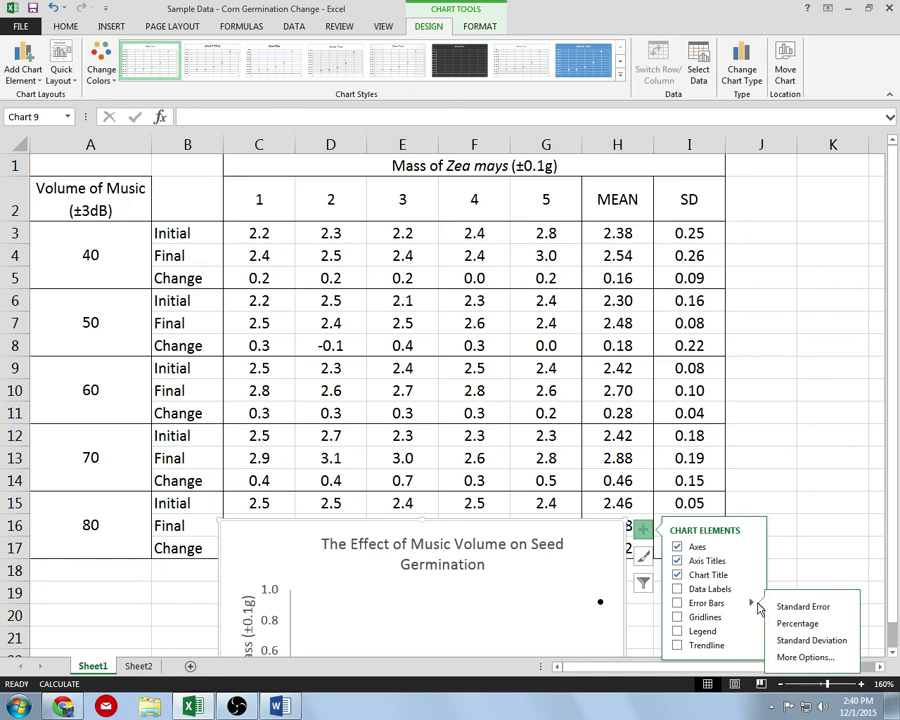
pyautogui.click(810, 657)
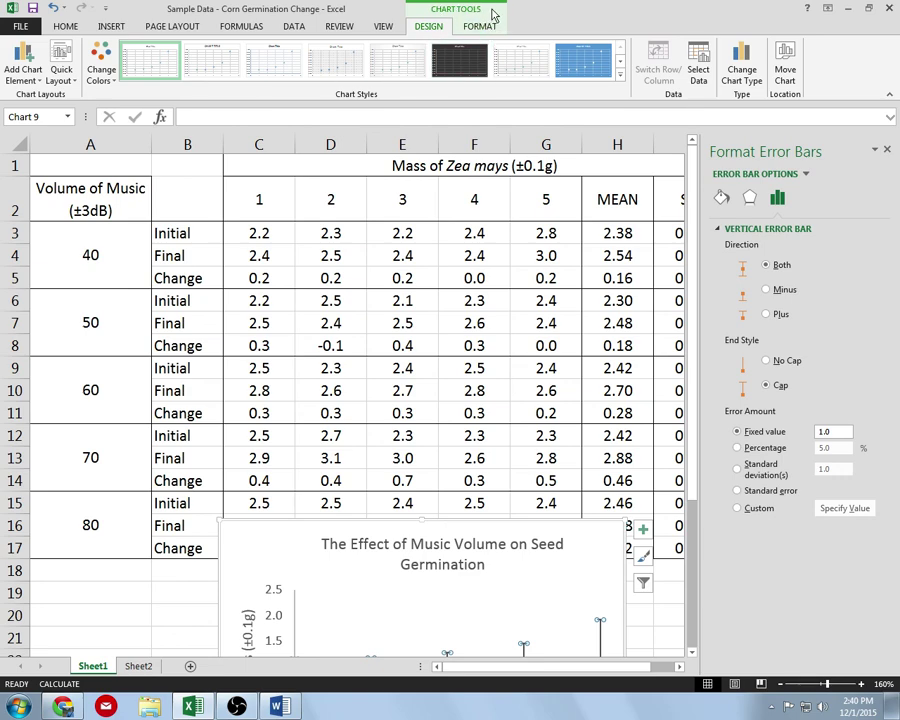
pyautogui.click(746, 508)
pyautogui.click(845, 508)
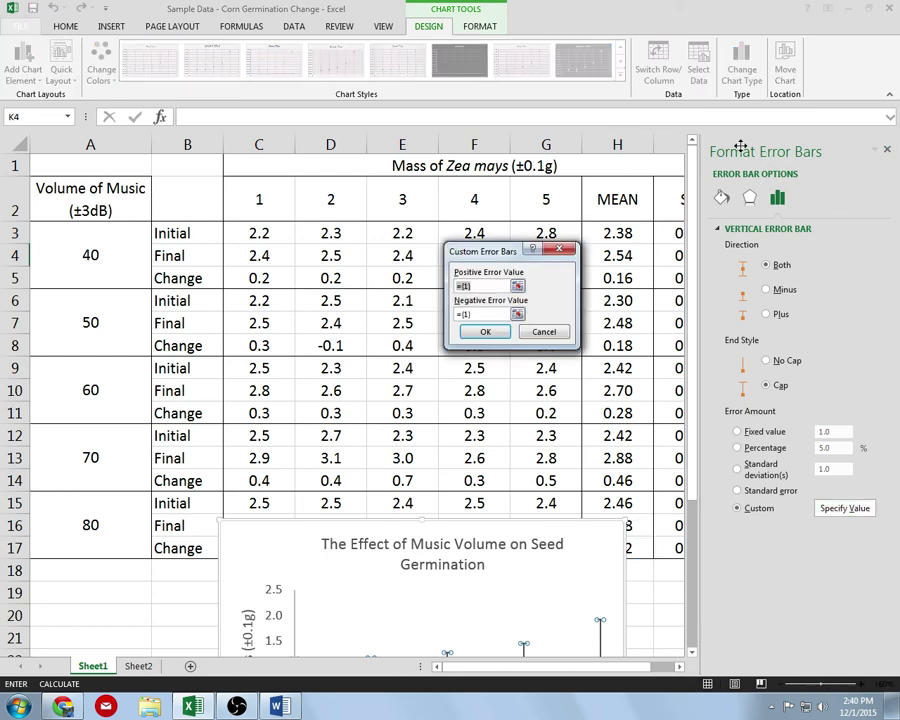
pyautogui.moveTo(741, 148); pyautogui.dragTo(780, 155)
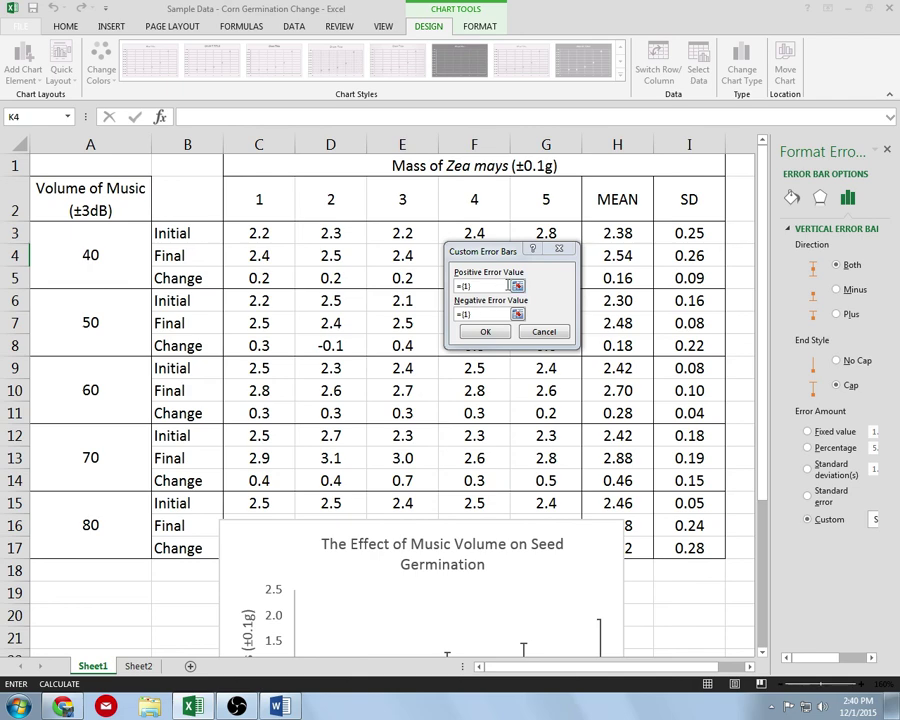
# Set the positive error values to SD cells I5, I8, I11, I14 and I17, and start choosing the negative error values.
pyautogui.click(517, 287)
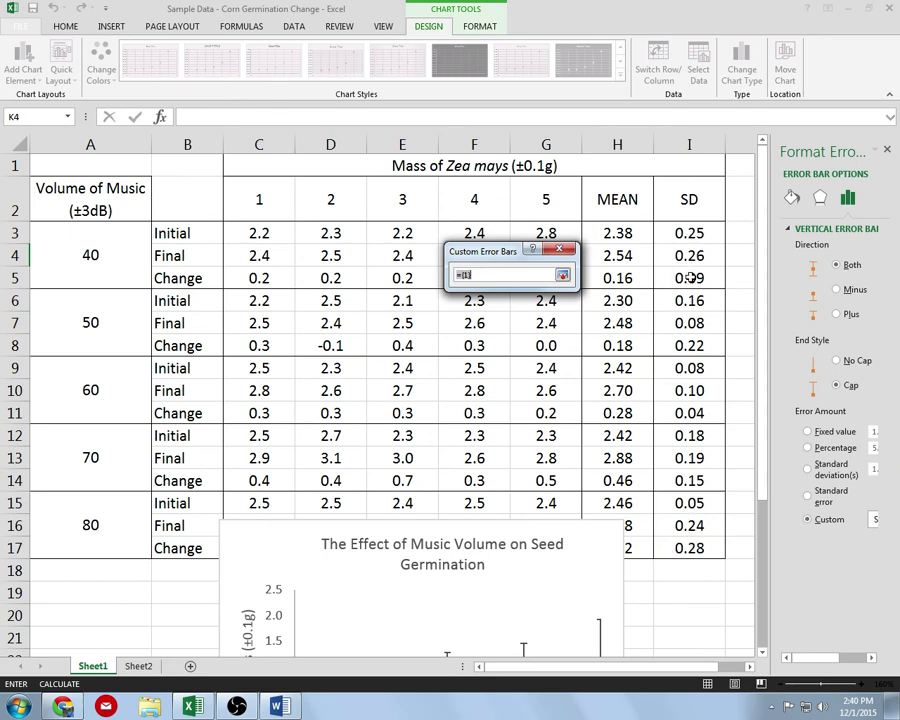
pyautogui.click(692, 278)
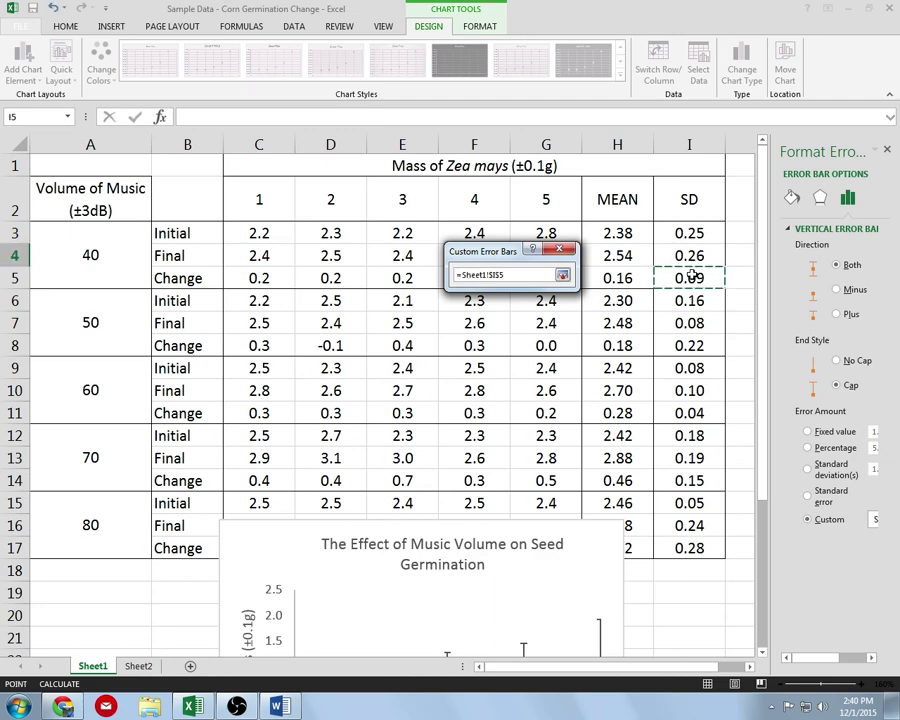
pyautogui.keyDown('ctrl'); pyautogui.click(695, 345); pyautogui.keyUp('ctrl')
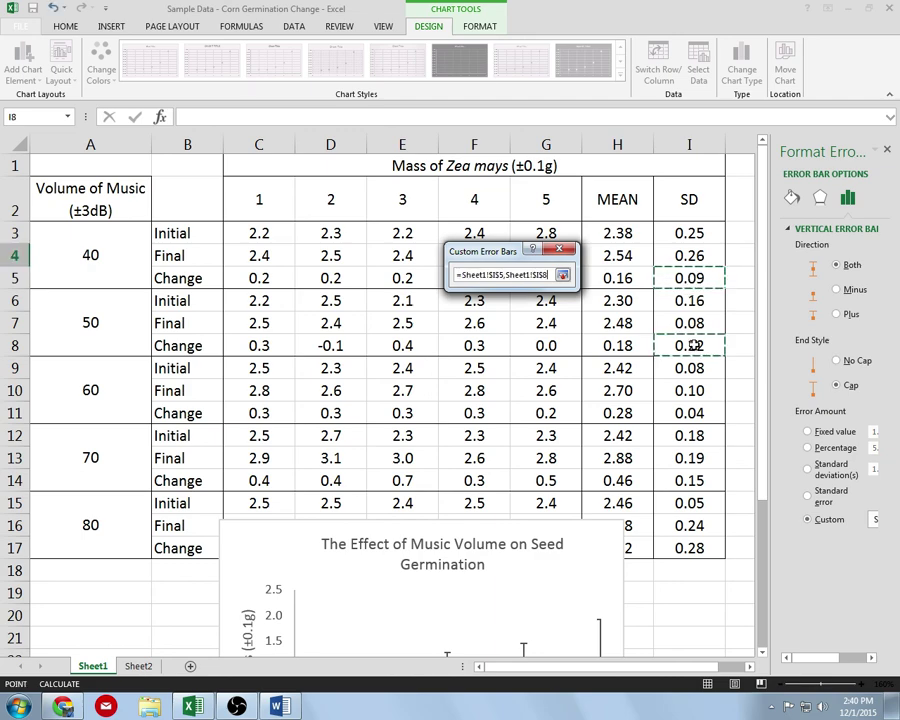
pyautogui.keyDown('ctrl'); pyautogui.click(695, 413); pyautogui.keyUp('ctrl')
pyautogui.keyDown('ctrl'); pyautogui.click(697, 480); pyautogui.keyUp('ctrl')
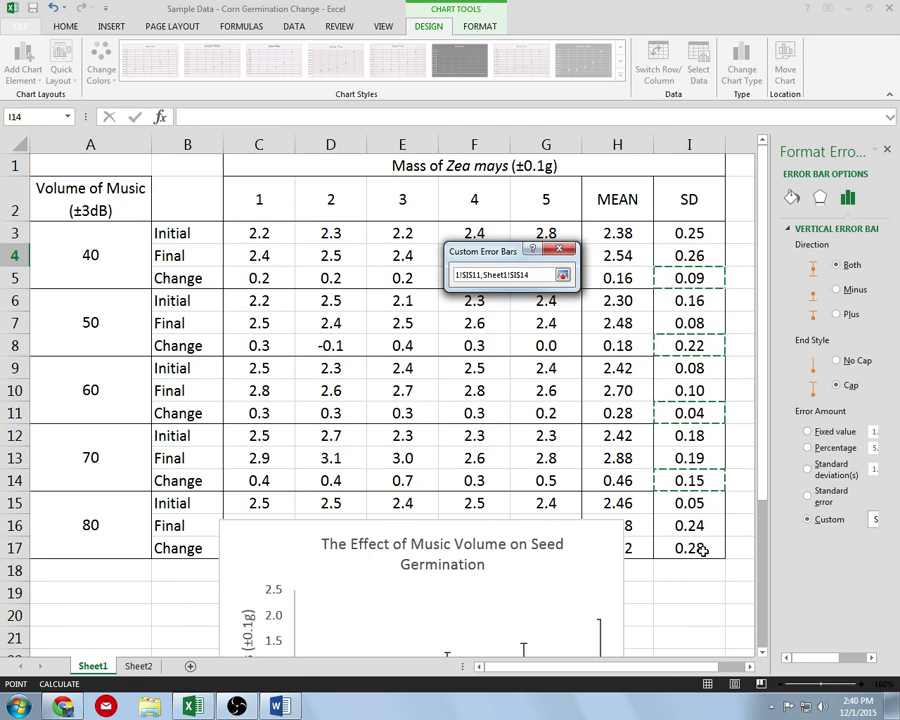
pyautogui.keyDown('ctrl'); pyautogui.click(692, 548); pyautogui.keyUp('ctrl')
pyautogui.click(562, 274)
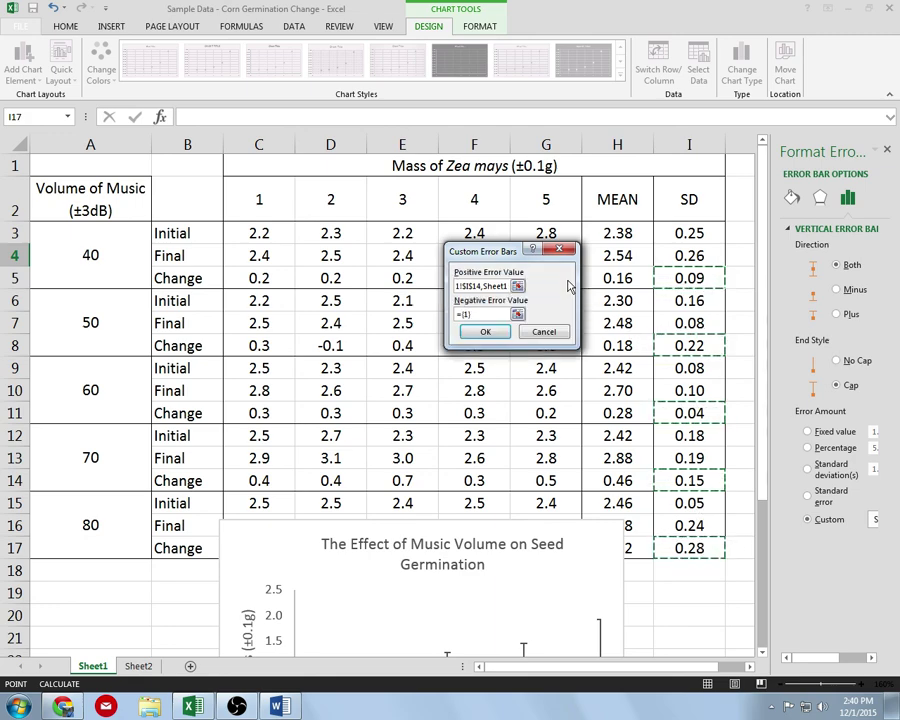
pyautogui.click(517, 314)
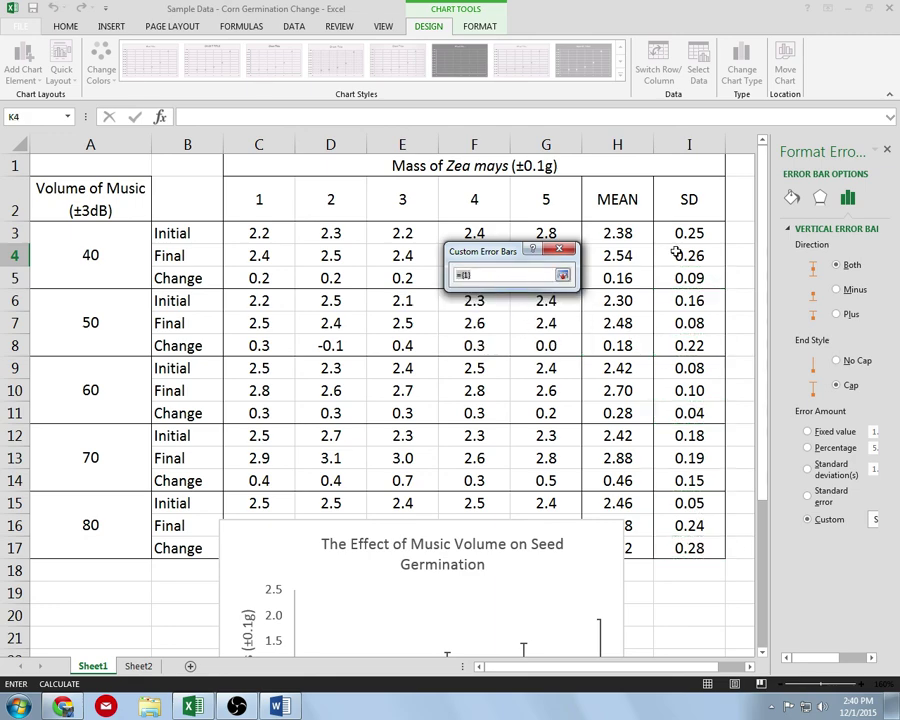
pyautogui.click(697, 278)
pyautogui.click(689, 345)
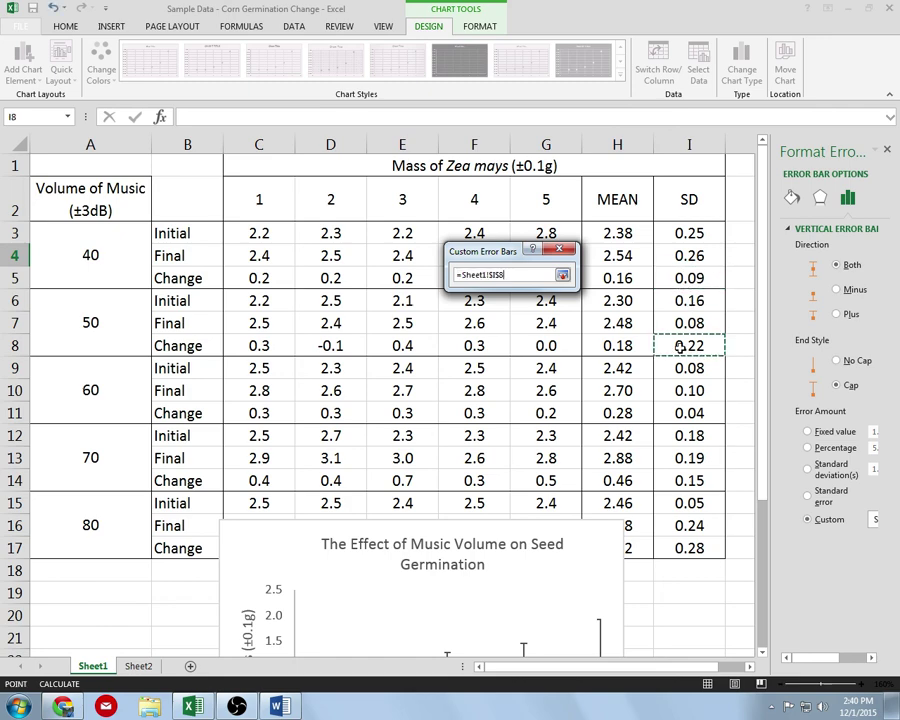
pyautogui.click(693, 278)
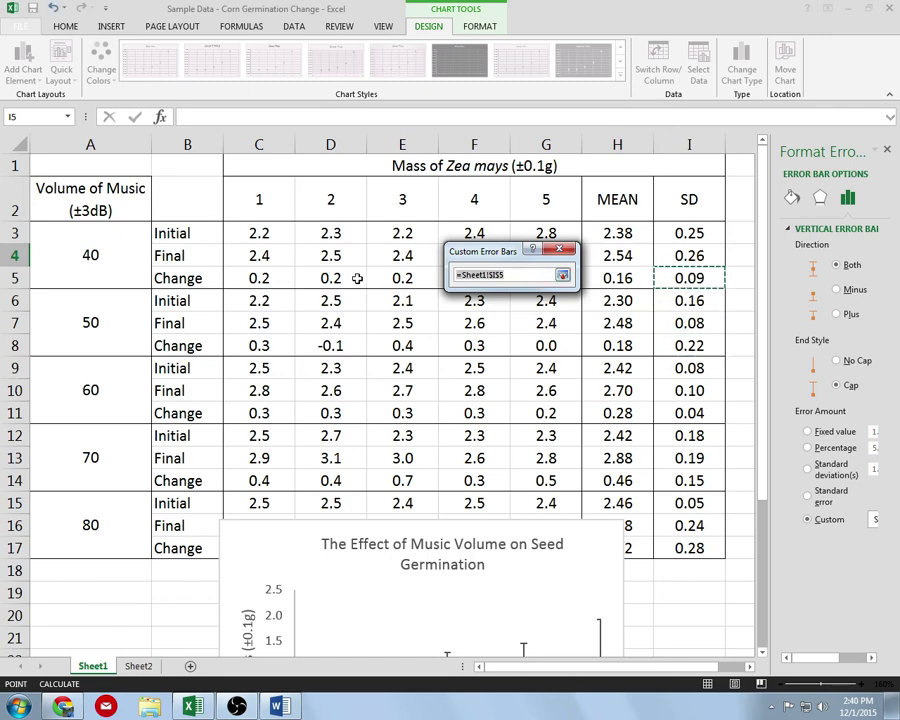
pyautogui.press('BackSpace')
pyautogui.press('BackSpace')
pyautogui.press('BackSpace')
pyautogui.press('BackSpace')
pyautogui.press('BackSpace')
pyautogui.press('BackSpace')
pyautogui.press('BackSpace')
pyautogui.press('BackSpace')
pyautogui.press('BackSpace')
pyautogui.press('BackSpace')
pyautogui.press('BackSpace')
pyautogui.press('BackSpace')
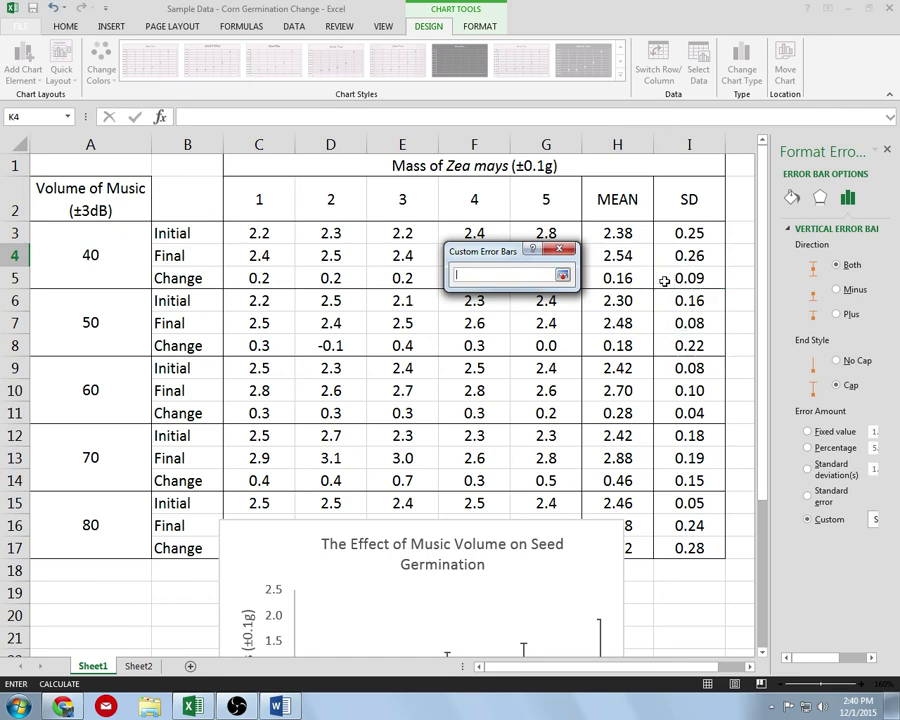
# Set the negative error values to SD cells I5, I8, I11, I14 and I17, apply the custom error bars and close their formatting options.
pyautogui.click(666, 280)
pyautogui.keyDown('ctrl'); pyautogui.click(693, 345); pyautogui.keyUp('ctrl')
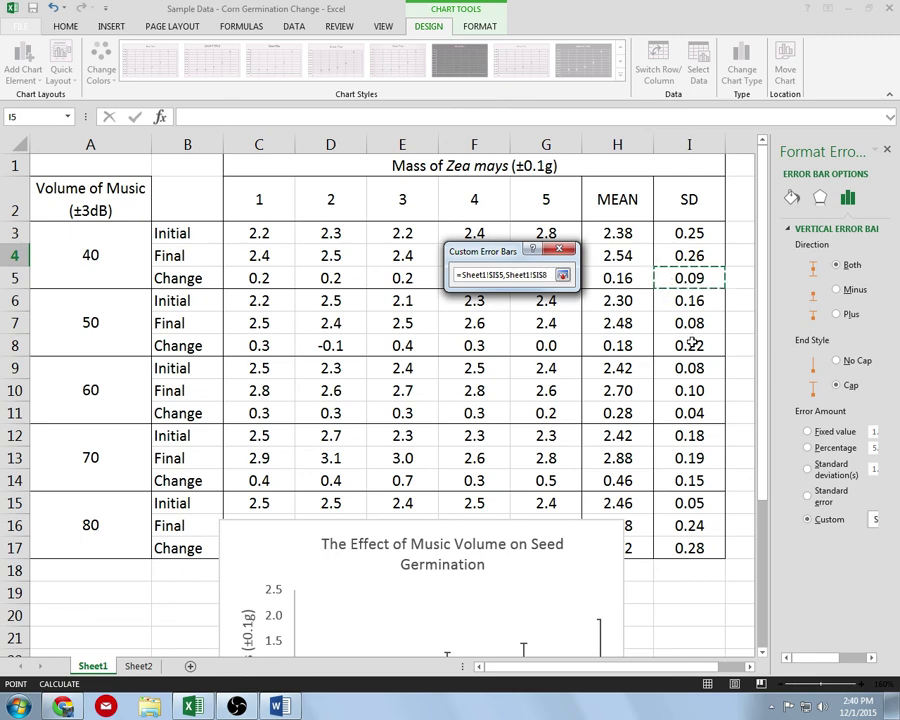
pyautogui.keyDown('ctrl'); pyautogui.click(690, 413); pyautogui.keyUp('ctrl')
pyautogui.keyDown('ctrl'); pyautogui.click(690, 480); pyautogui.keyUp('ctrl')
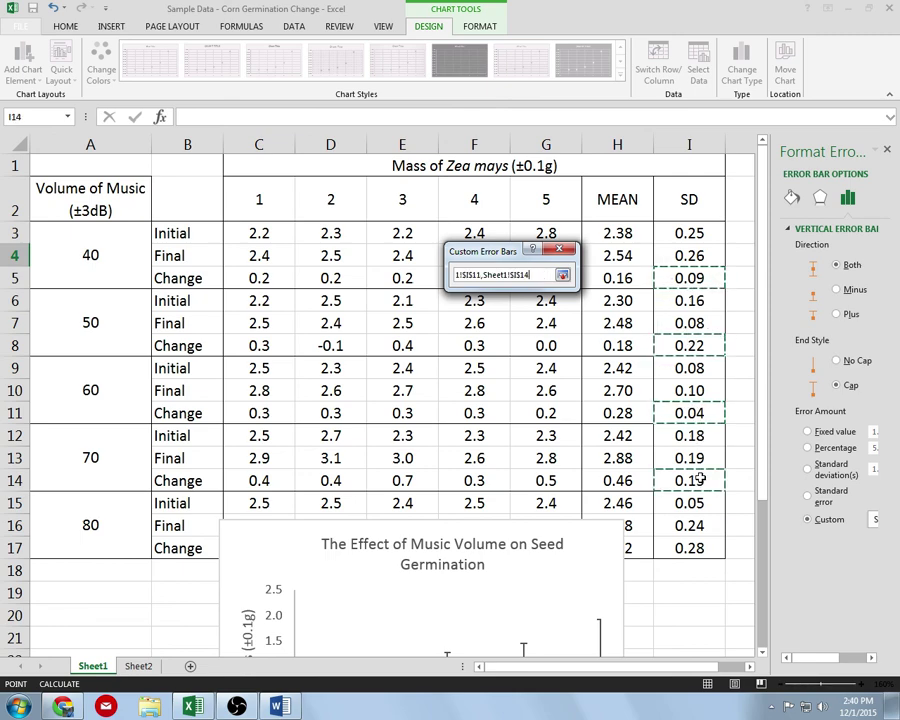
pyautogui.keyDown('ctrl'); pyautogui.click(690, 548); pyautogui.keyUp('ctrl')
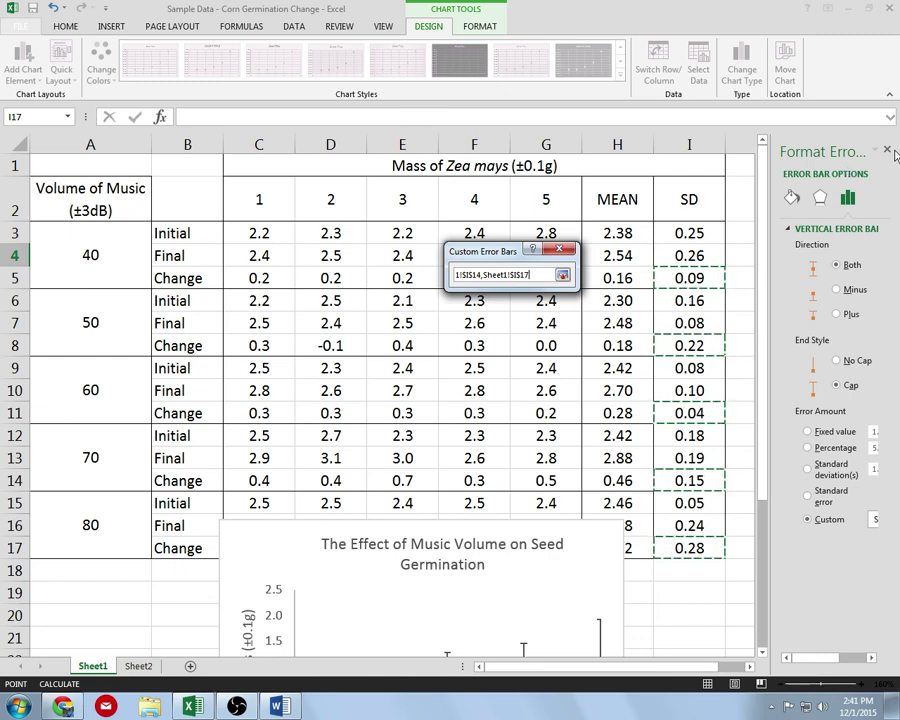
pyautogui.click(562, 274)
pyautogui.click(490, 332)
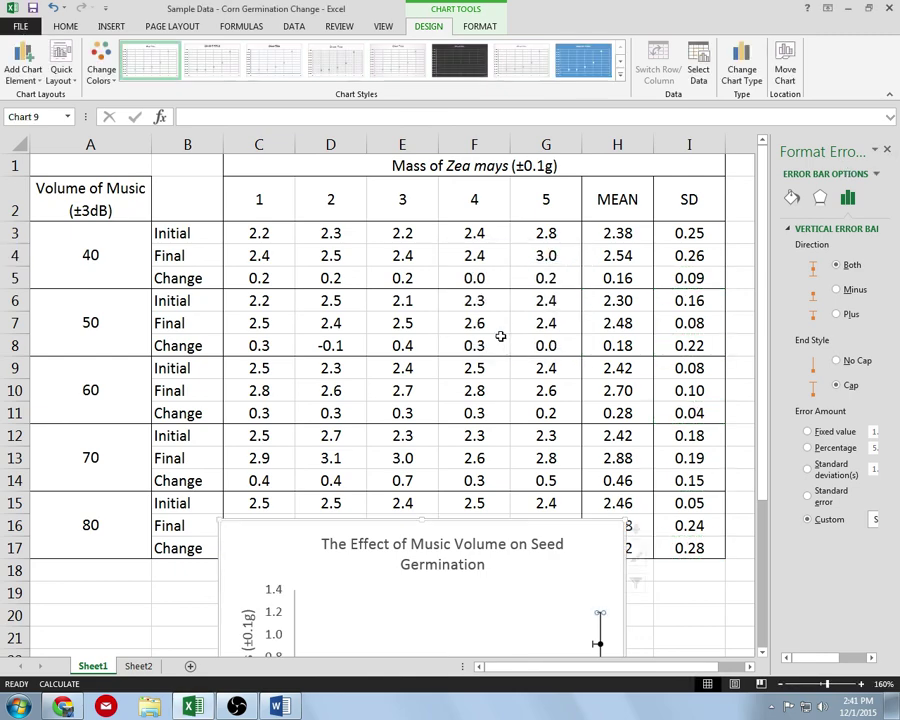
pyautogui.click(887, 150)
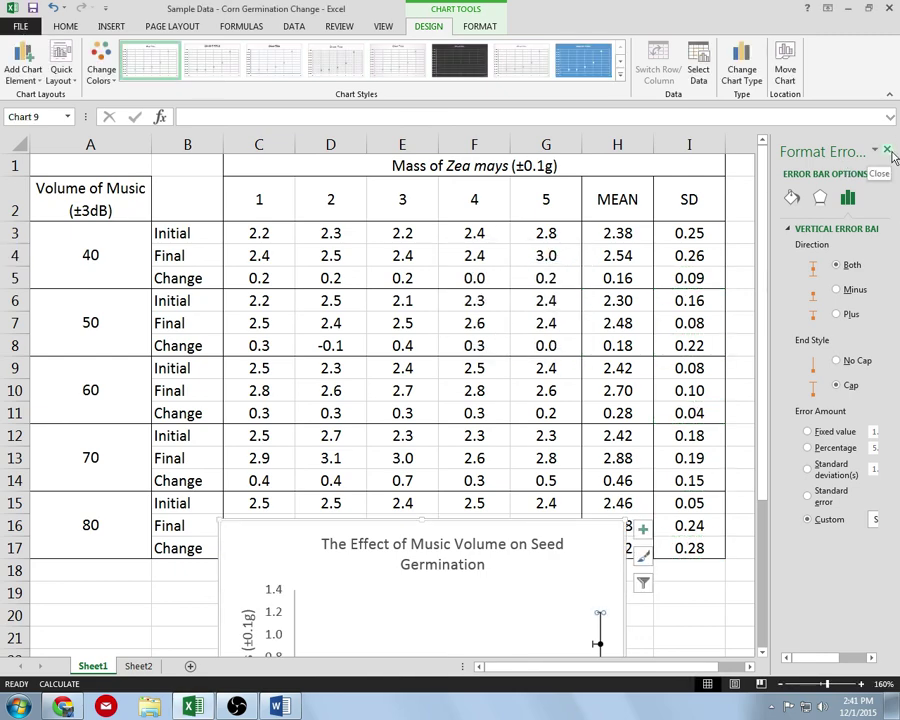
# Remove the horizontal error bars from the scatter chart, then reposition and enlarge the chart over the data table.
pyautogui.moveTo(442, 506); pyautogui.dragTo(444, 283)
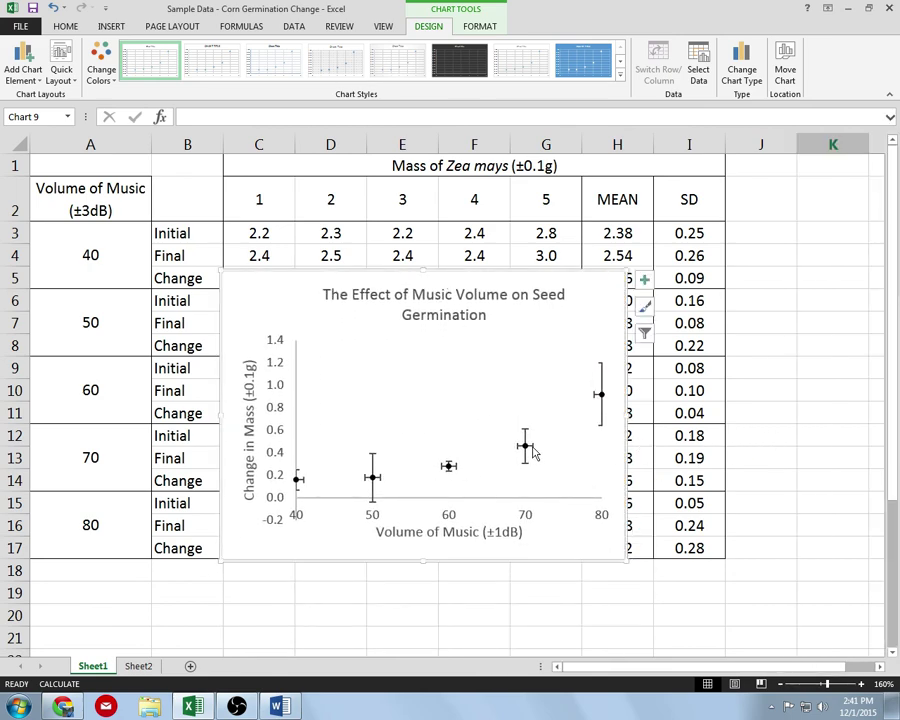
pyautogui.click(526, 446)
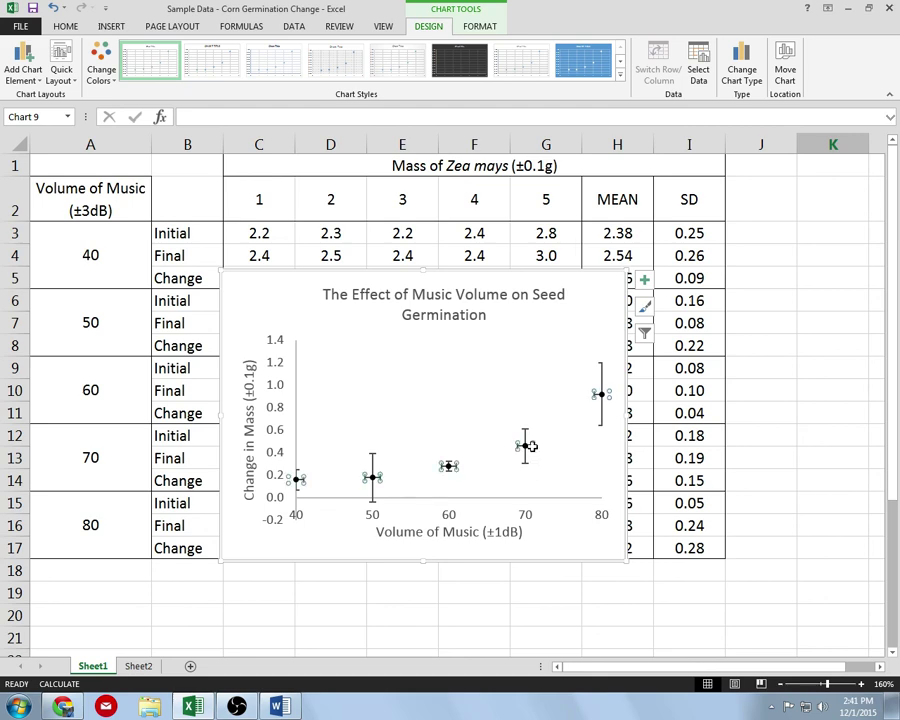
pyautogui.press('Escape')
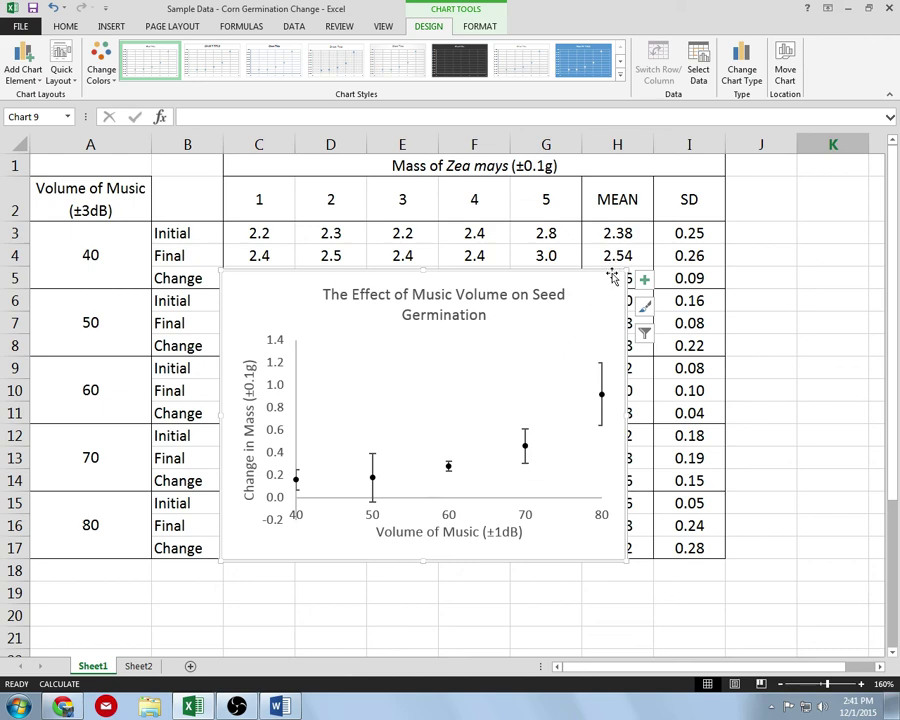
pyautogui.moveTo(607, 277); pyautogui.dragTo(637, 222)
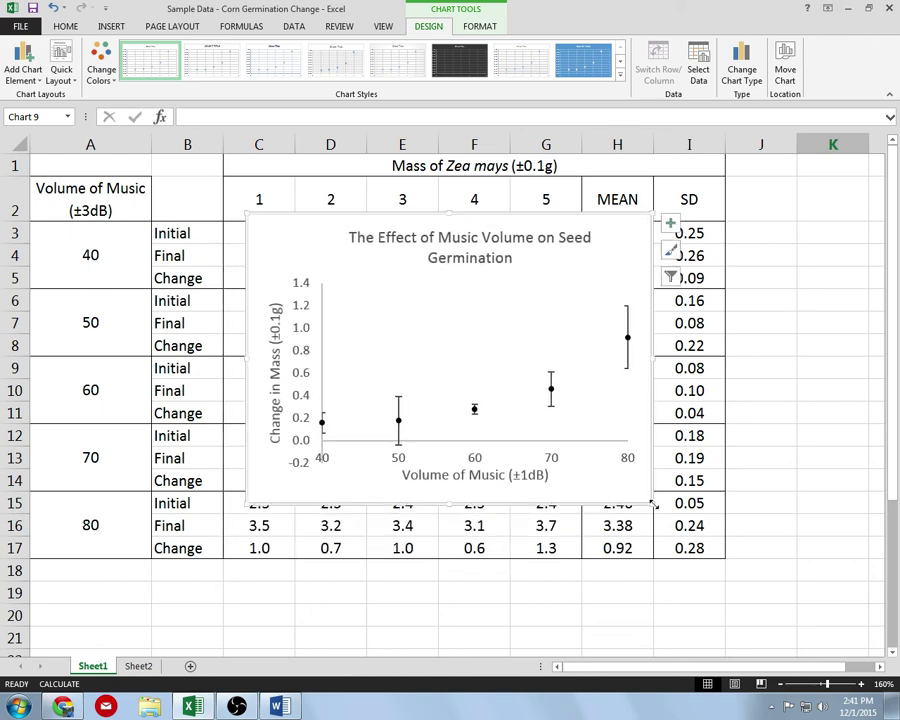
pyautogui.moveTo(652, 505); pyautogui.dragTo(656, 576)
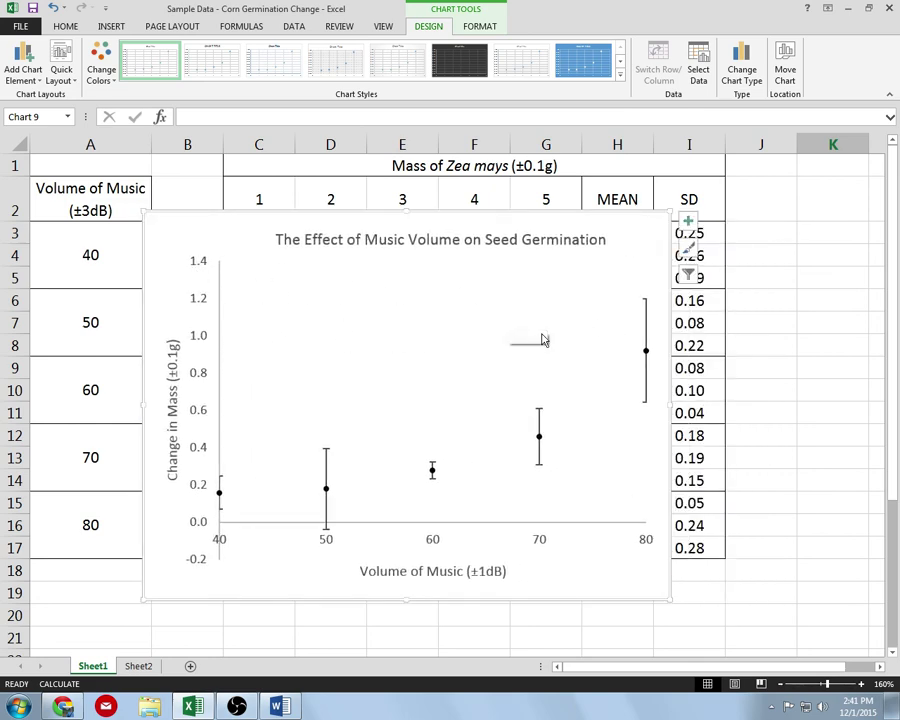
pyautogui.click(200, 343)
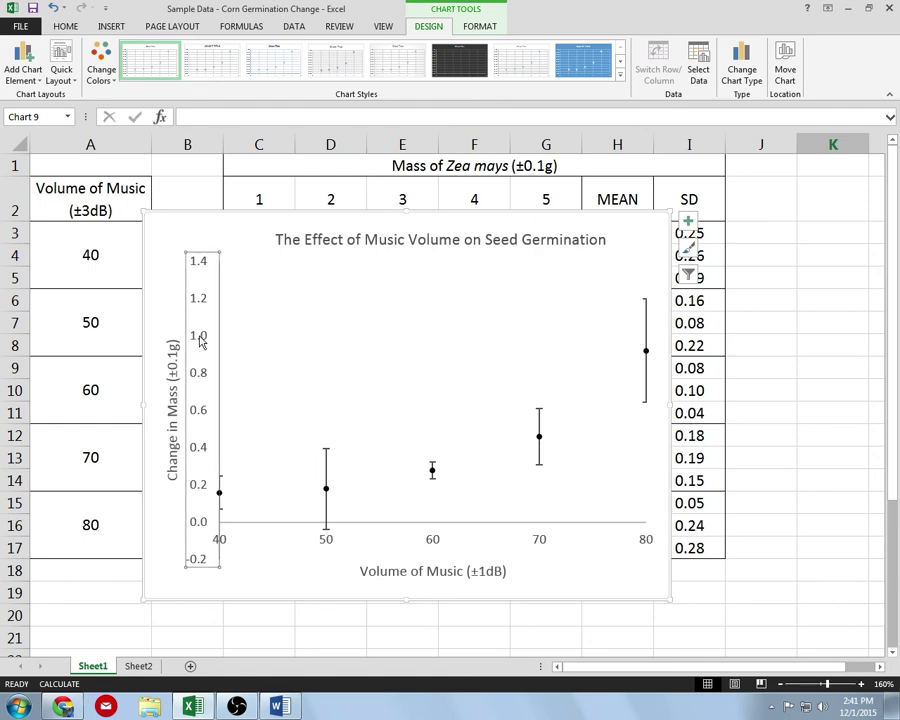
pyautogui.rightClick(200, 343)
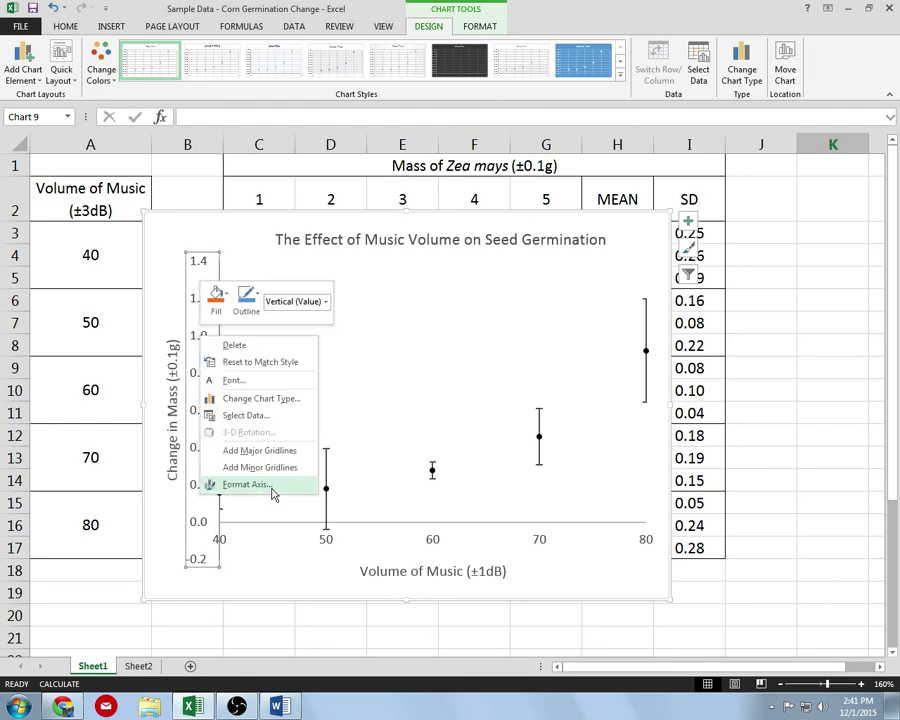
pyautogui.click(268, 484)
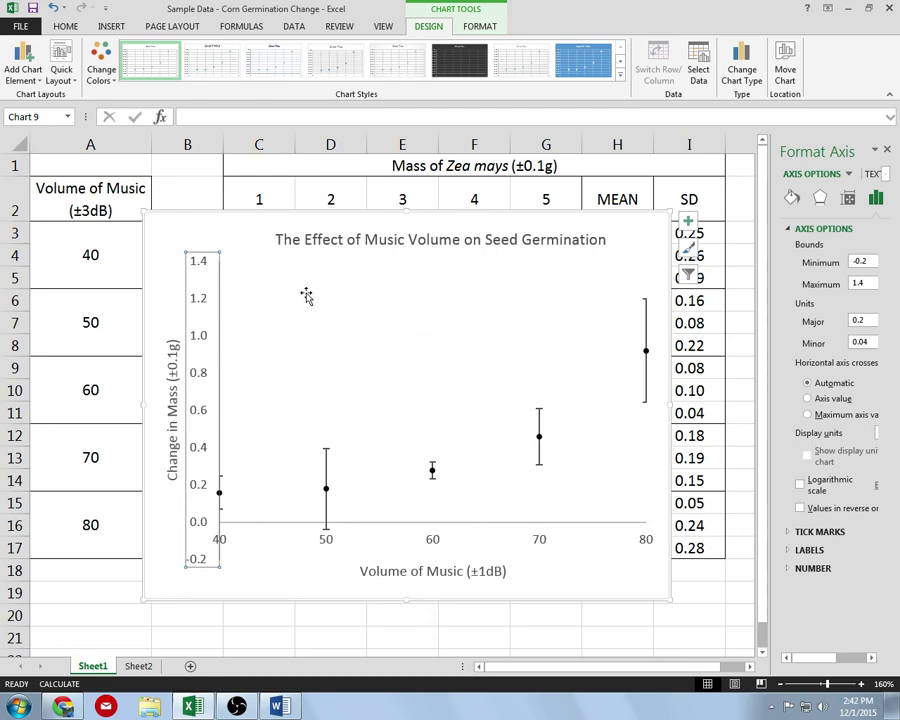
pyautogui.click(866, 261)
pyautogui.doubleClick(861, 261)
pyautogui.click(862, 283)
pyautogui.press('Tab')
pyautogui.click(887, 149)
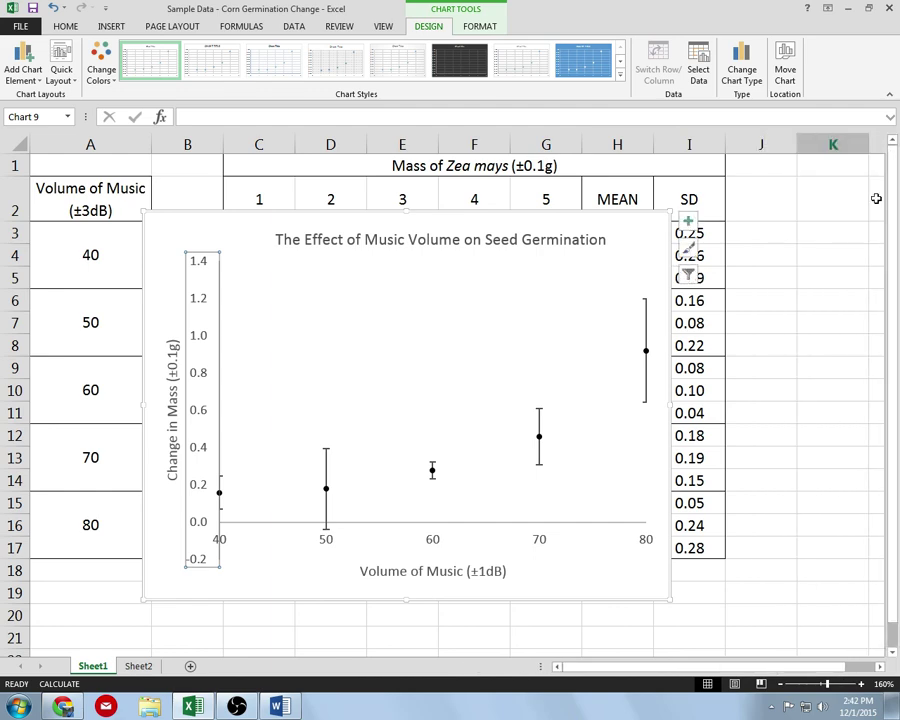
pyautogui.click(833, 232)
# Set the vertical axis maximum to 1.2, close the axis formatting options and shift the chart slightly down over the table.
pyautogui.rightClick(195, 258)
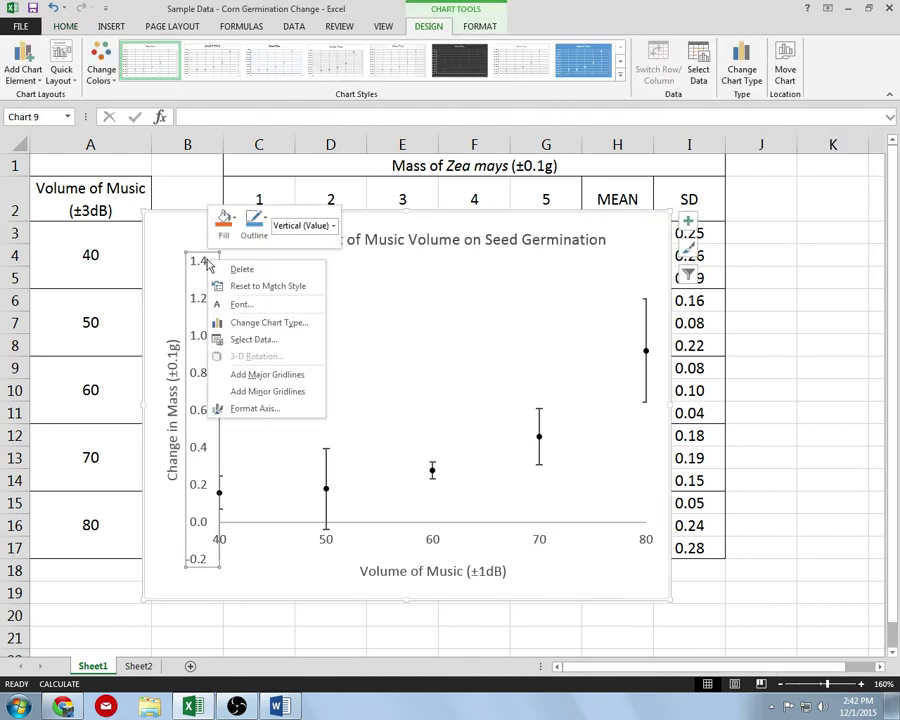
pyautogui.click(258, 408)
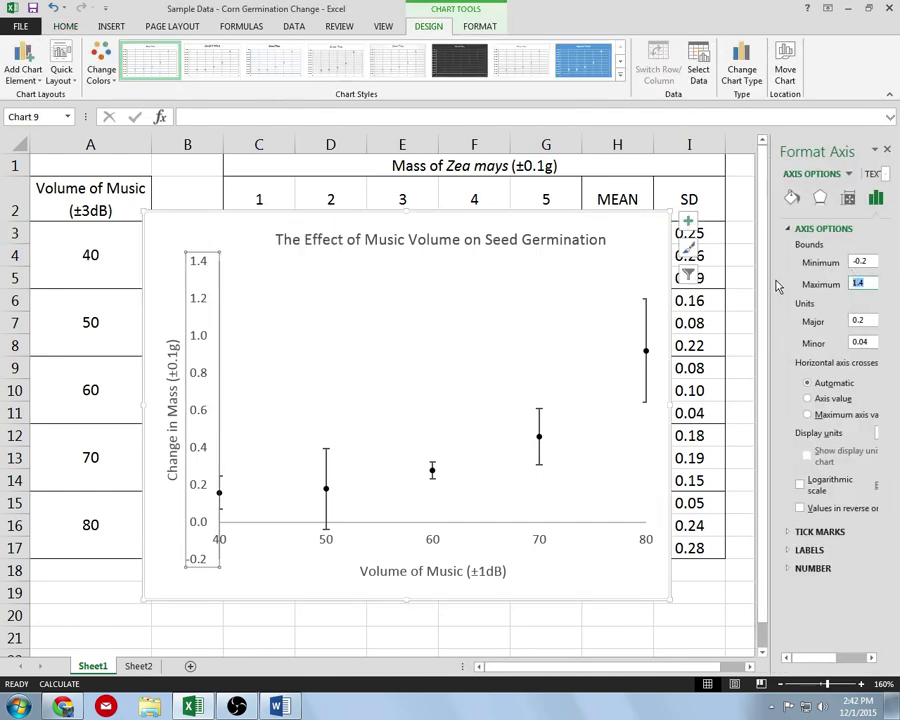
pyautogui.click(862, 262)
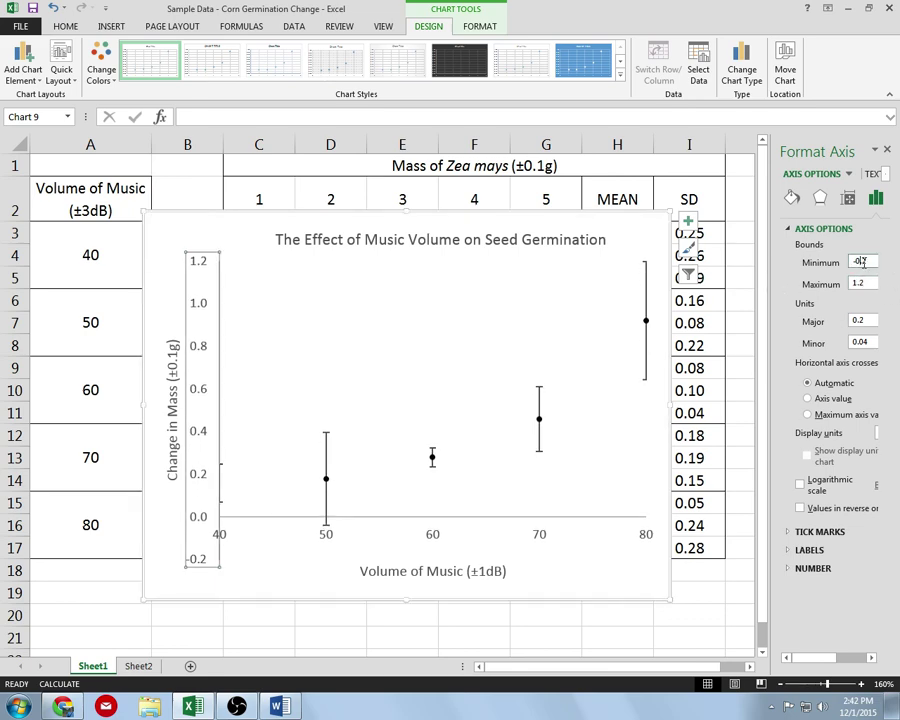
pyautogui.click(888, 151)
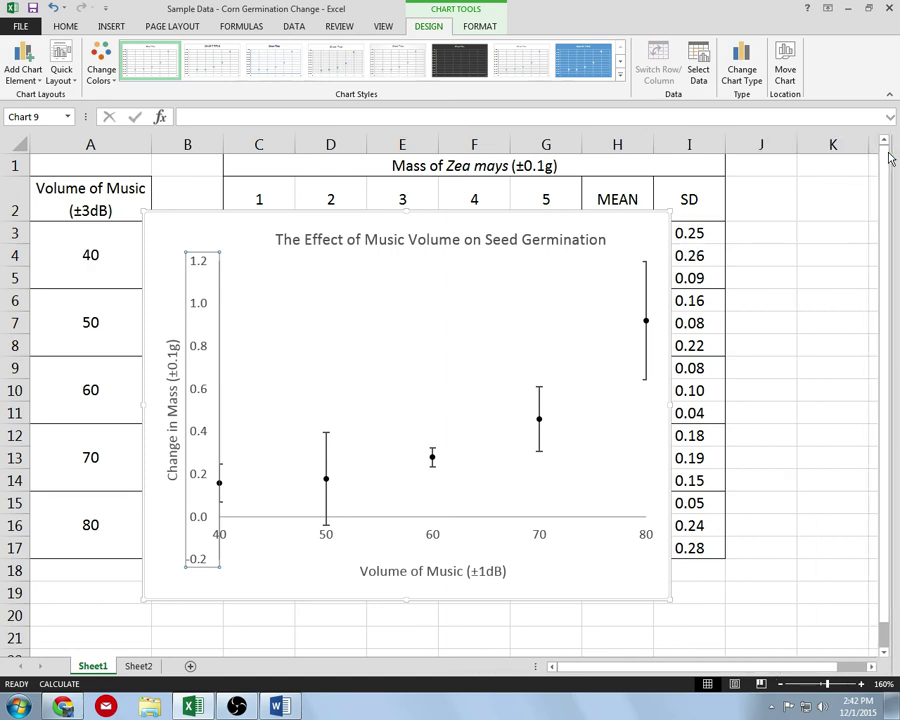
pyautogui.click(804, 303)
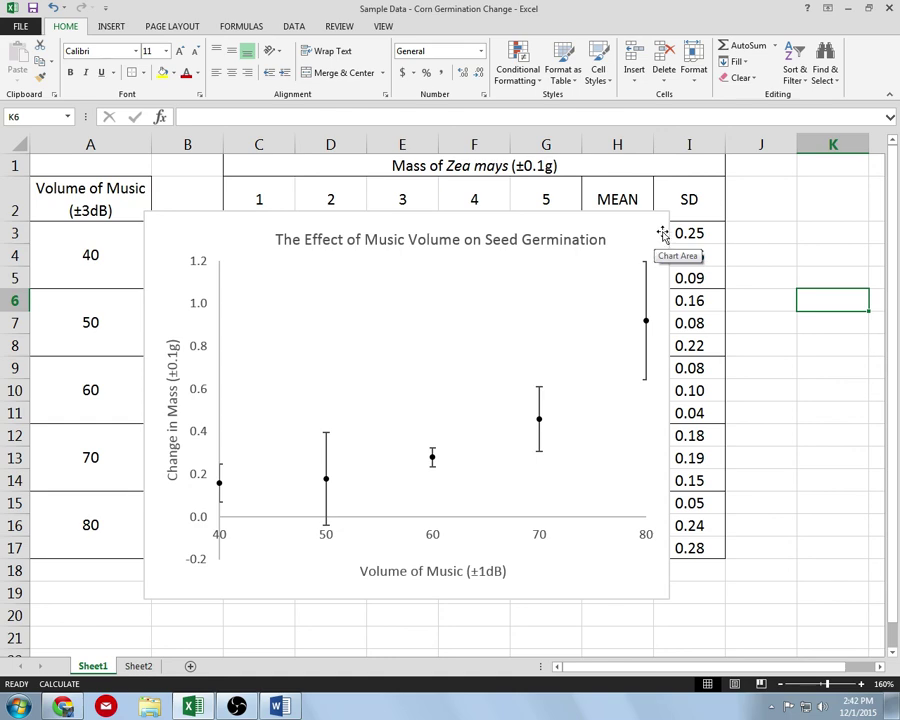
pyautogui.moveTo(662, 234); pyautogui.dragTo(643, 247)
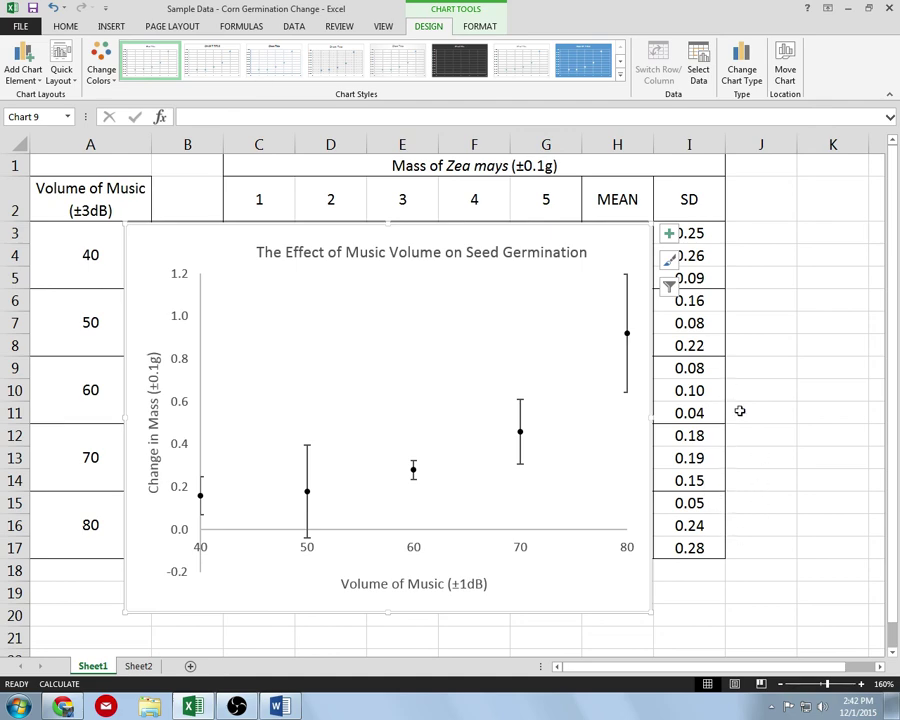
# Add a linear trendline to the chart with its formatting options open, and widen the formatting pane.
pyautogui.click(670, 236)
pyautogui.click(779, 350)
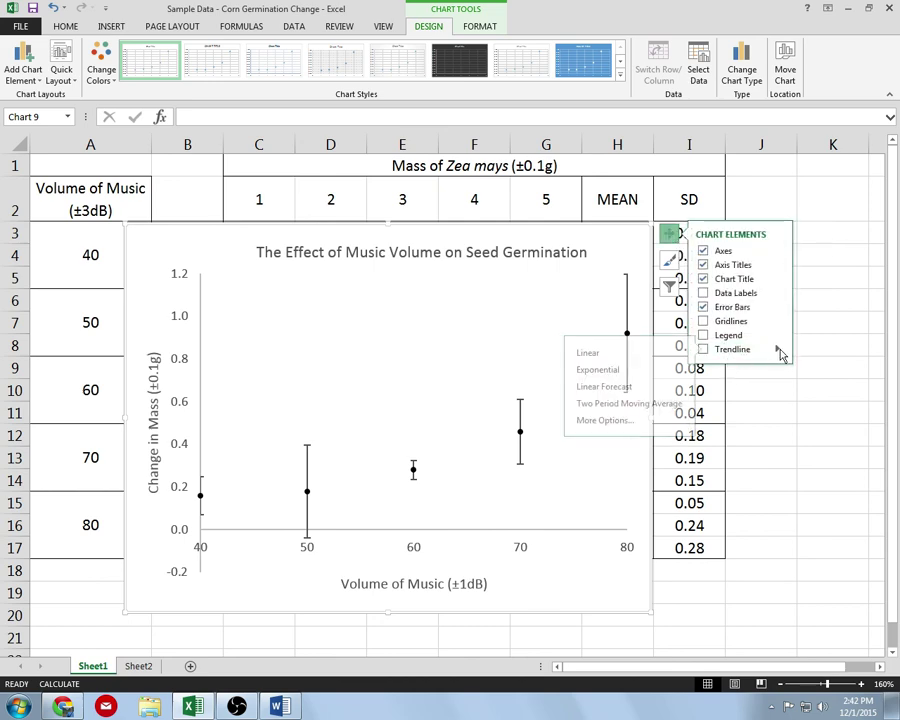
pyautogui.click(660, 420)
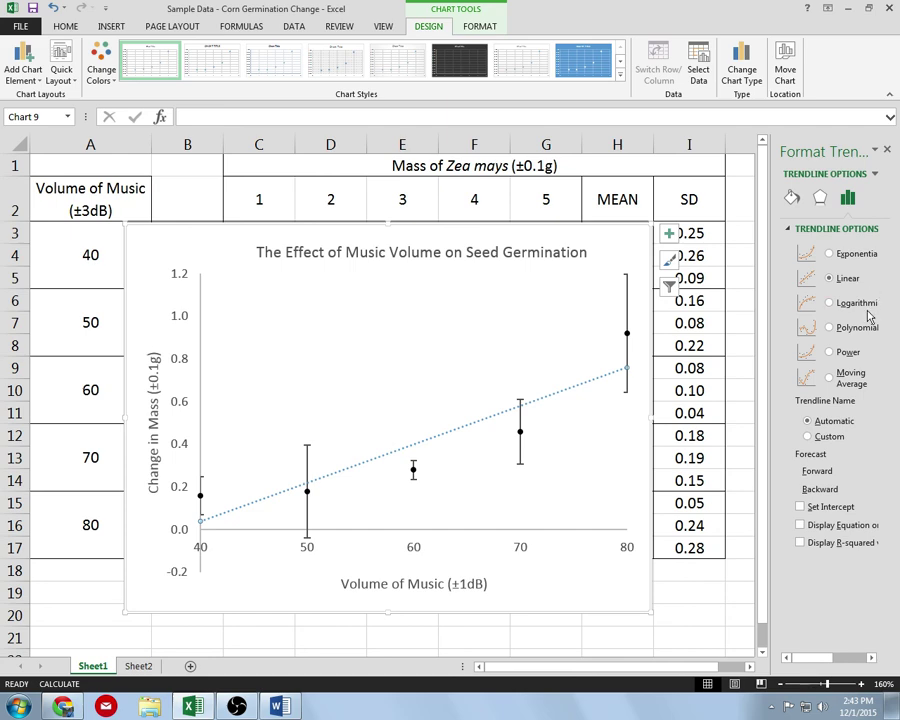
pyautogui.moveTo(770, 283); pyautogui.dragTo(680, 285)
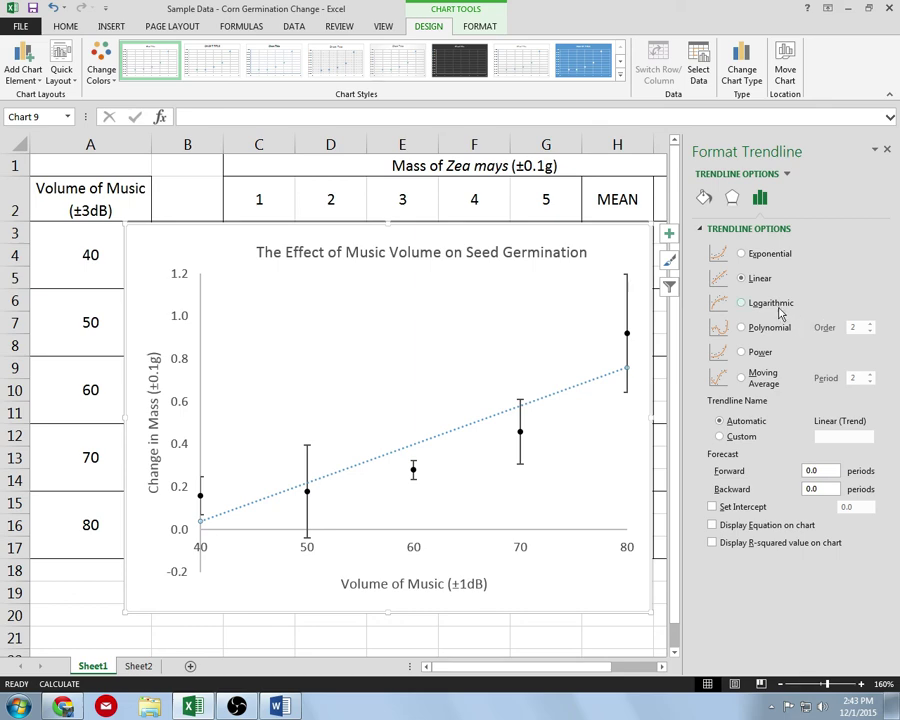
# Change the trendline type to polynomial, compare orders 2, 3 and 4, and settle on order 3.
pyautogui.click(740, 328)
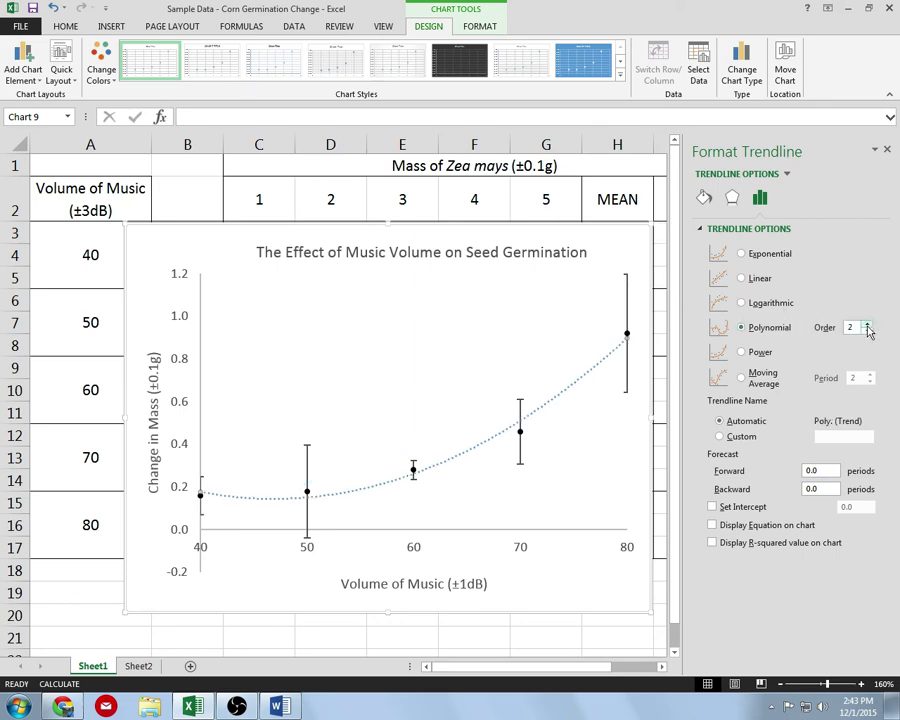
pyautogui.click(867, 326)
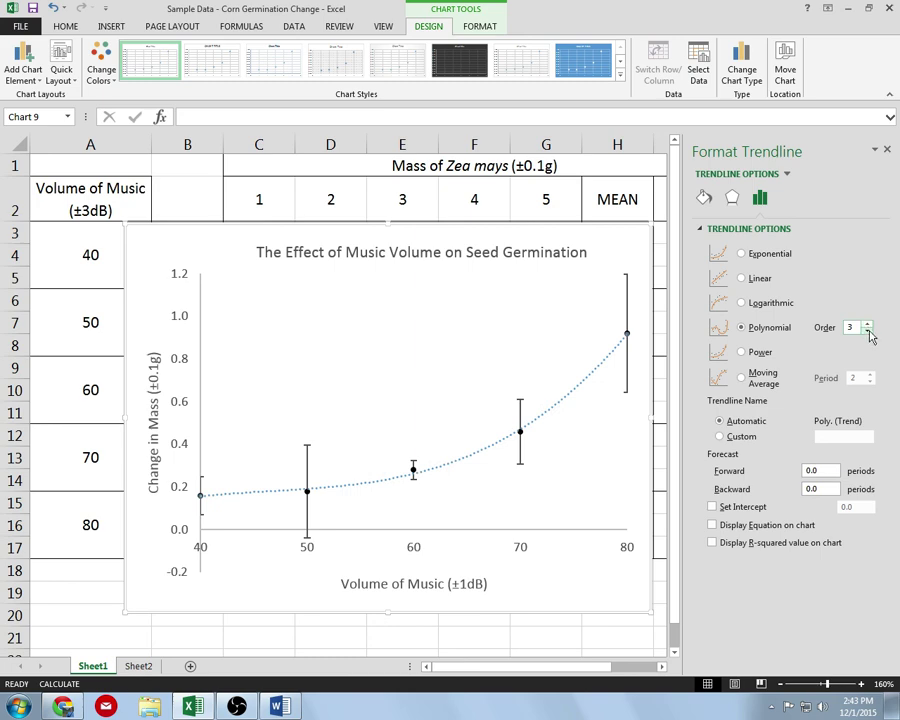
pyautogui.click(867, 326)
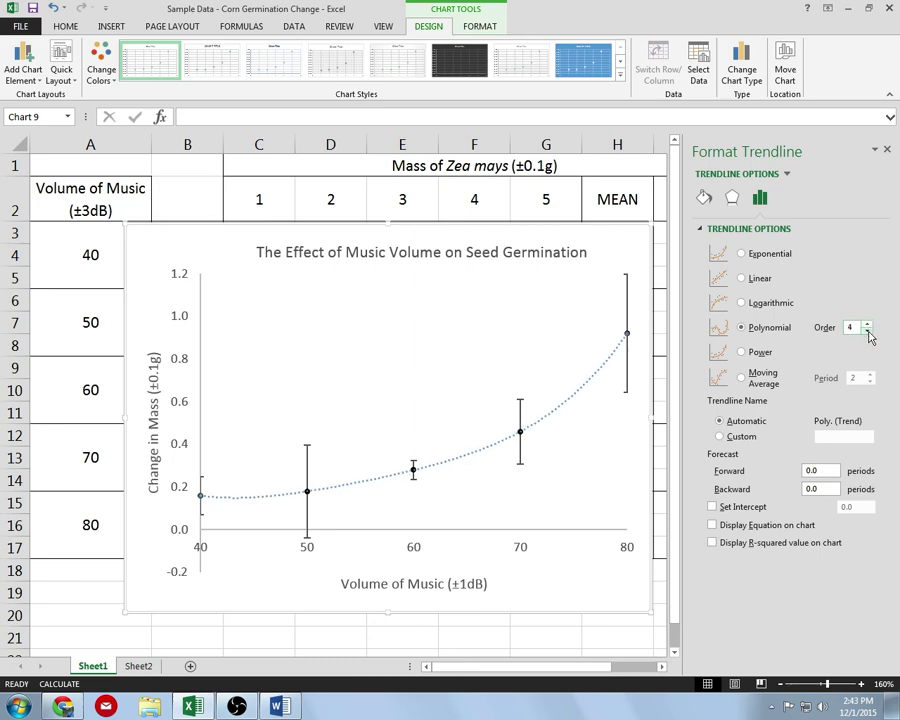
pyautogui.click(867, 330)
pyautogui.click(867, 330)
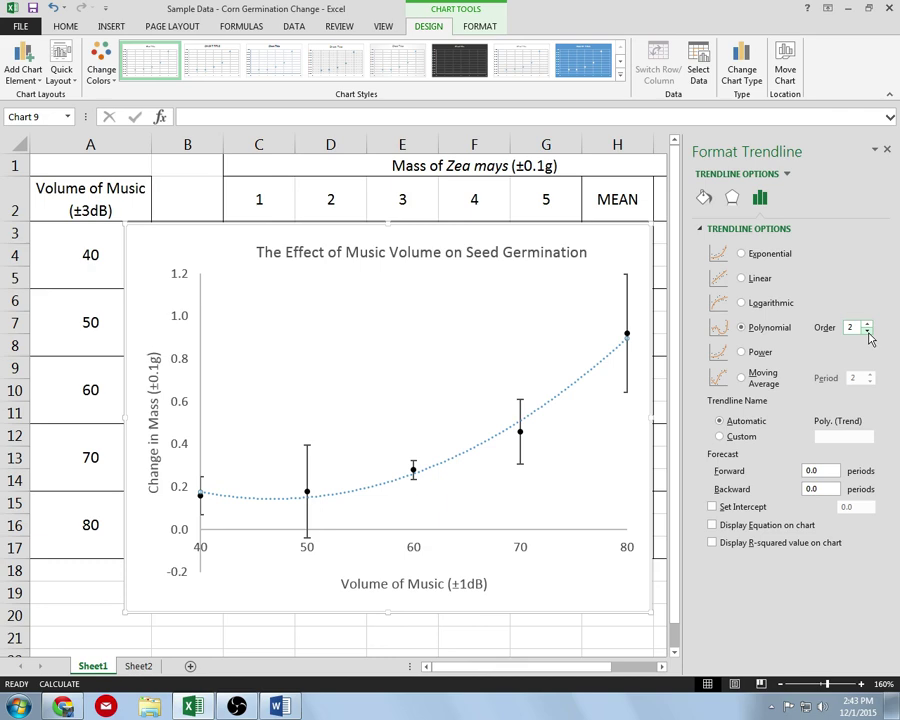
pyautogui.click(867, 325)
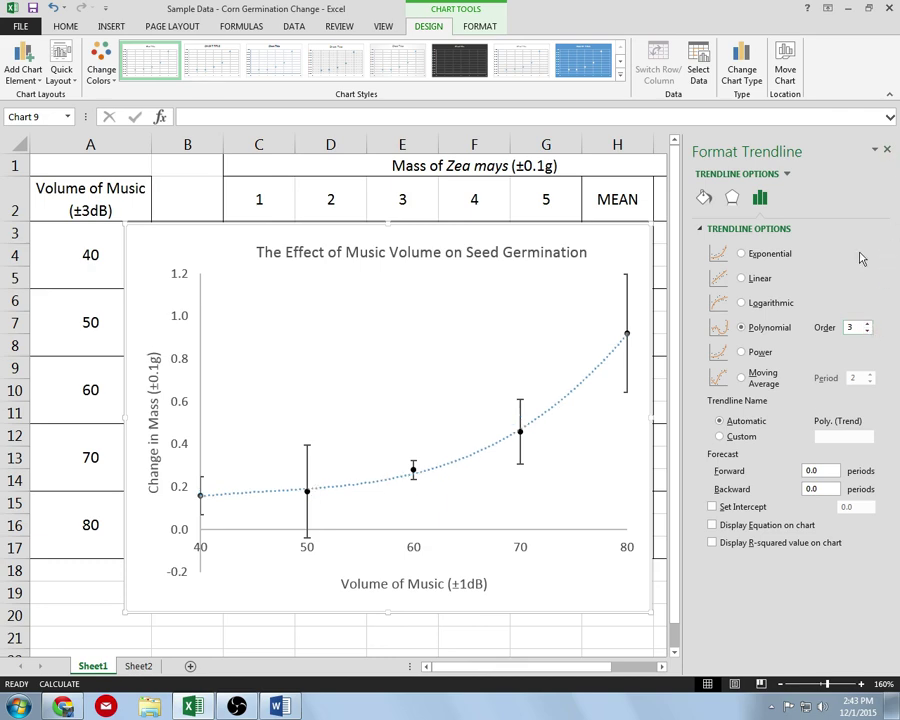
# Display the trendline equation and R-squared value on the chart and close the trendline formatting options.
pyautogui.click(712, 525)
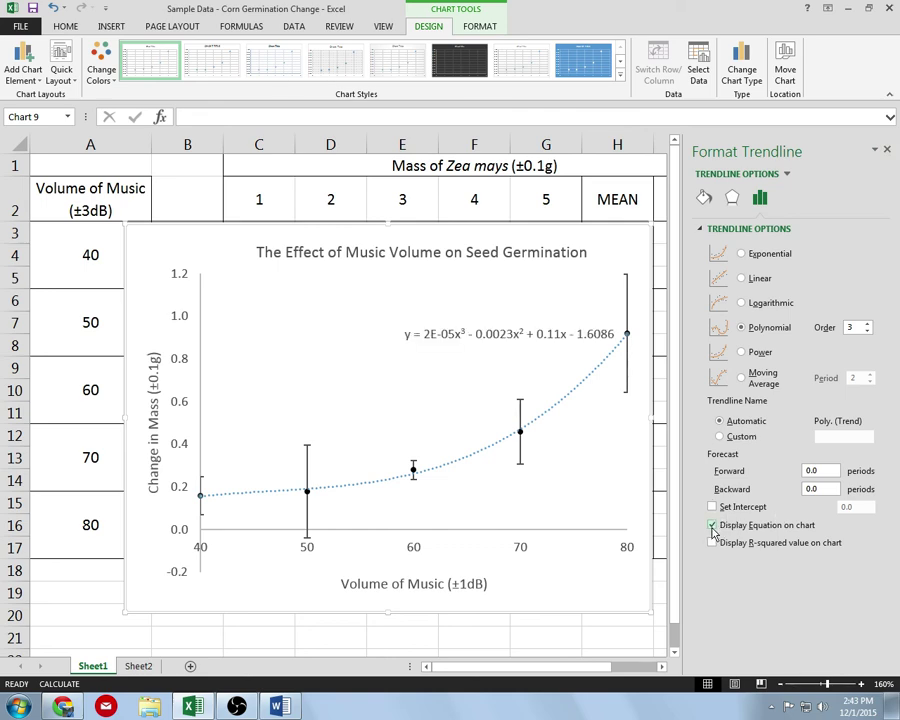
pyautogui.click(712, 543)
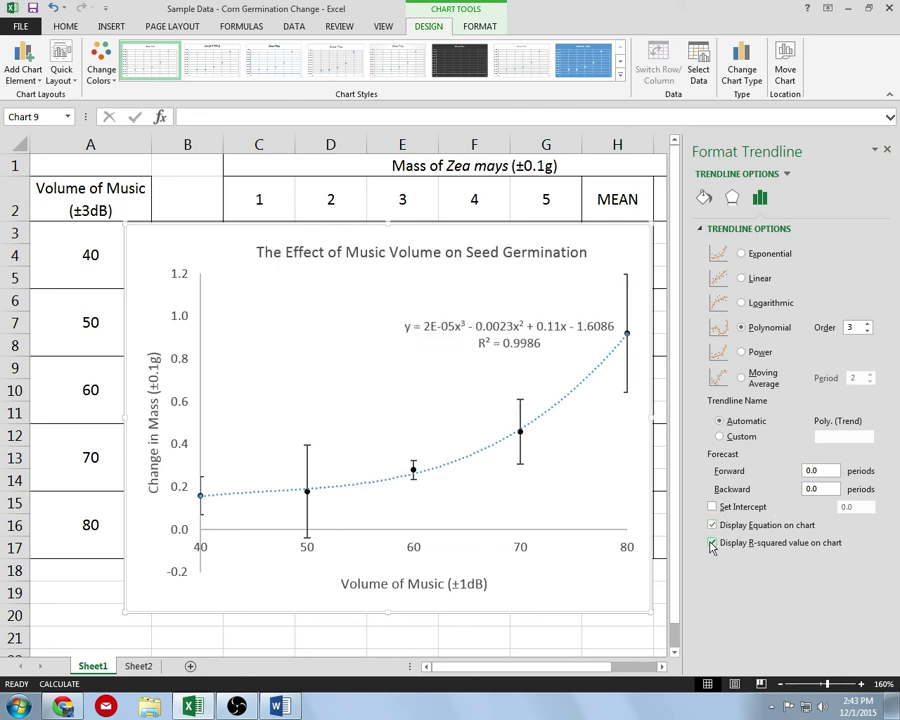
pyautogui.click(887, 151)
# Move the equation and R-squared label below the curve, just above the horizontal axis, and reduce its font size to 8.
pyautogui.click(571, 323)
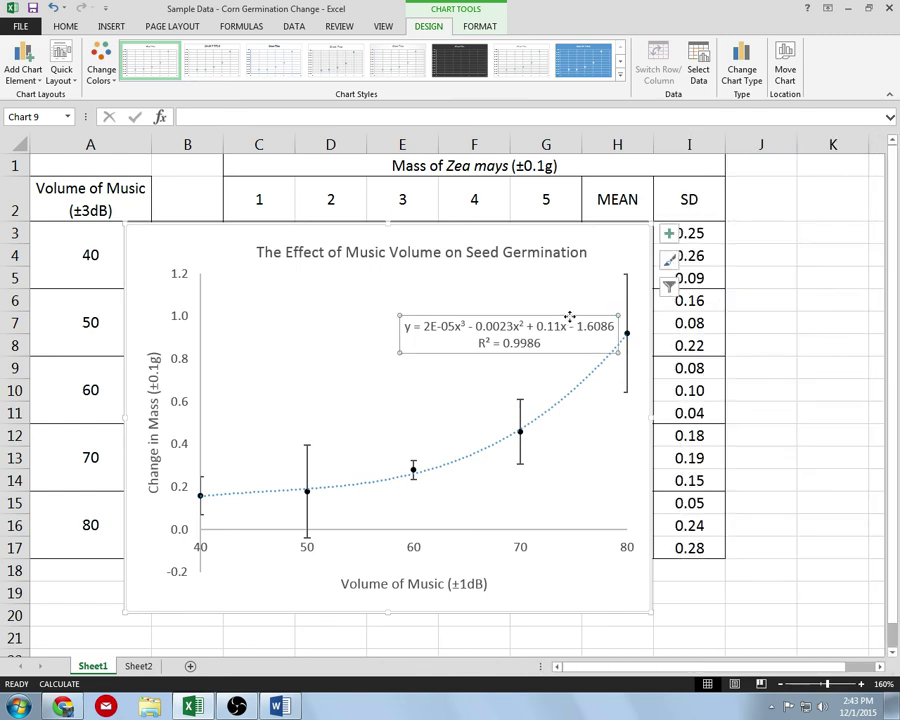
pyautogui.moveTo(569, 317); pyautogui.dragTo(404, 500)
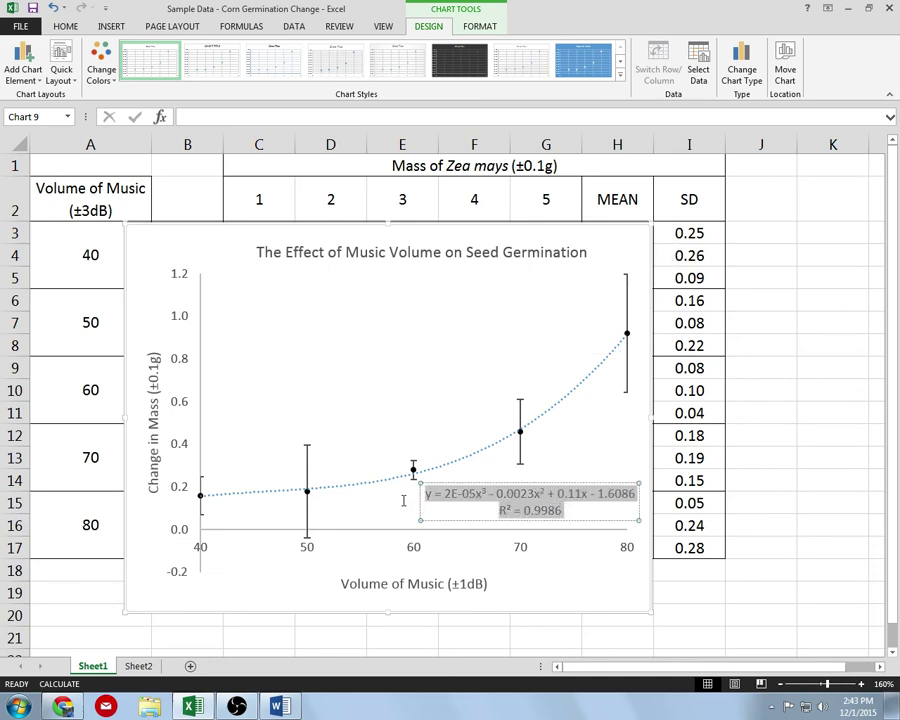
pyautogui.click(65, 26)
pyautogui.click(194, 52)
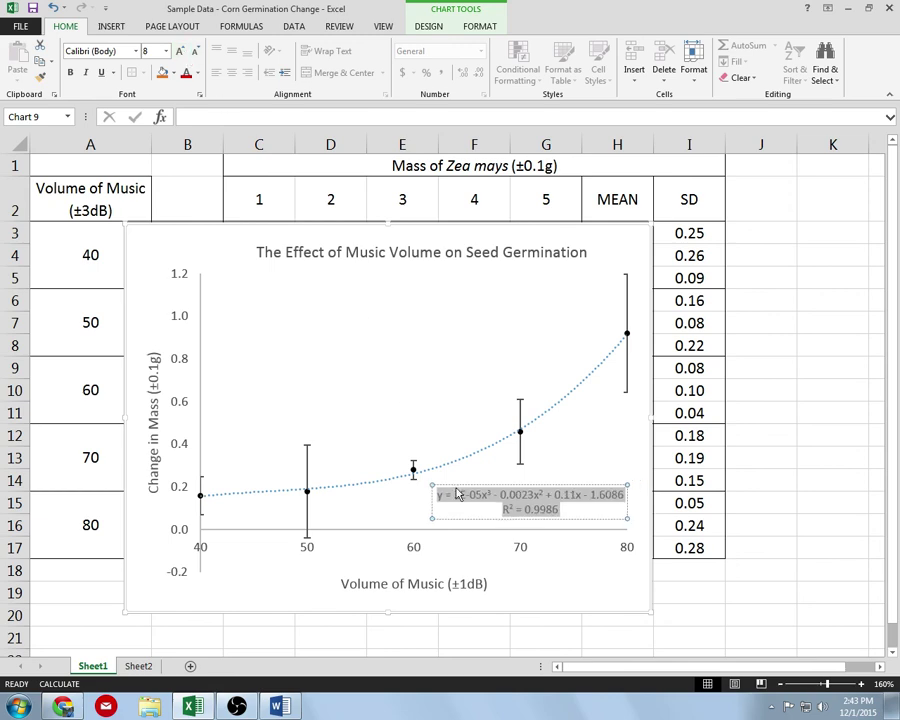
pyautogui.moveTo(551, 486); pyautogui.dragTo(550, 494)
pyautogui.click(858, 396)
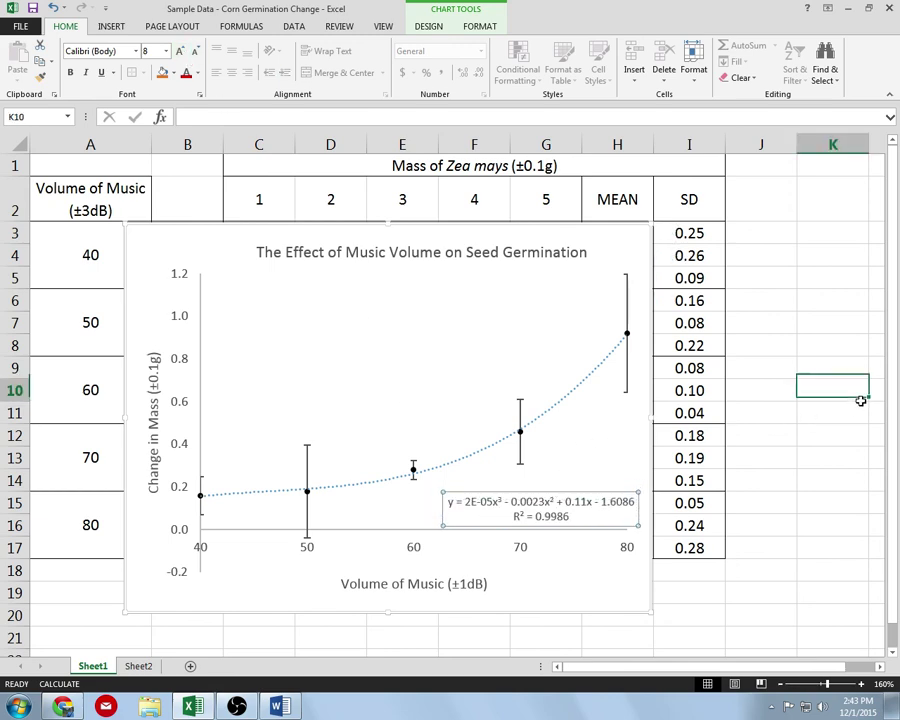
pyautogui.click(810, 543)
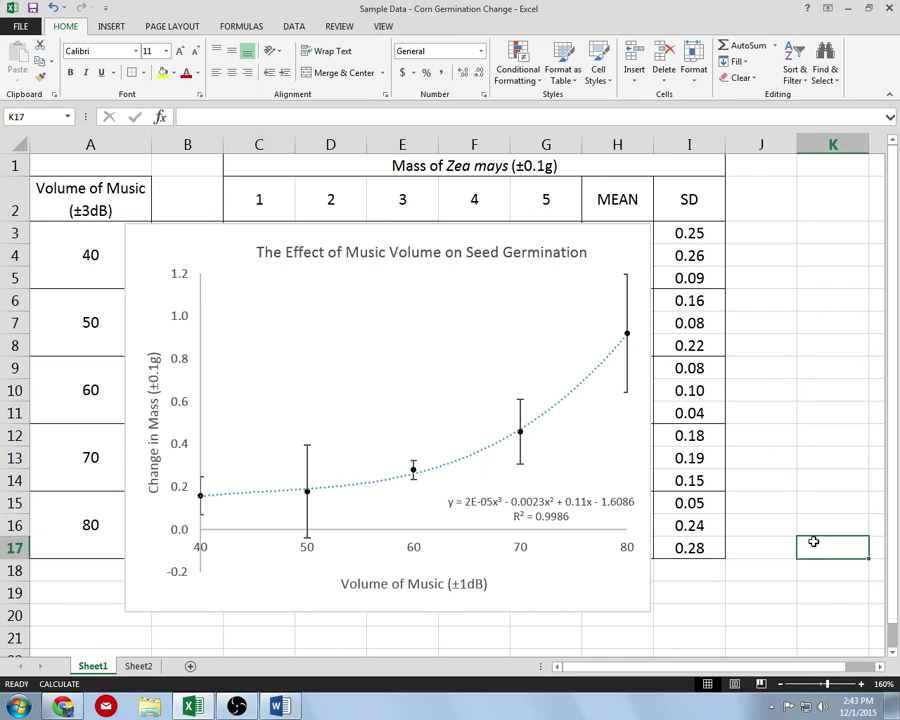
# Shift the chart slightly up and to the right over the data table, and set its trendline to a solid line.
pyautogui.moveTo(621, 242); pyautogui.dragTo(666, 215)
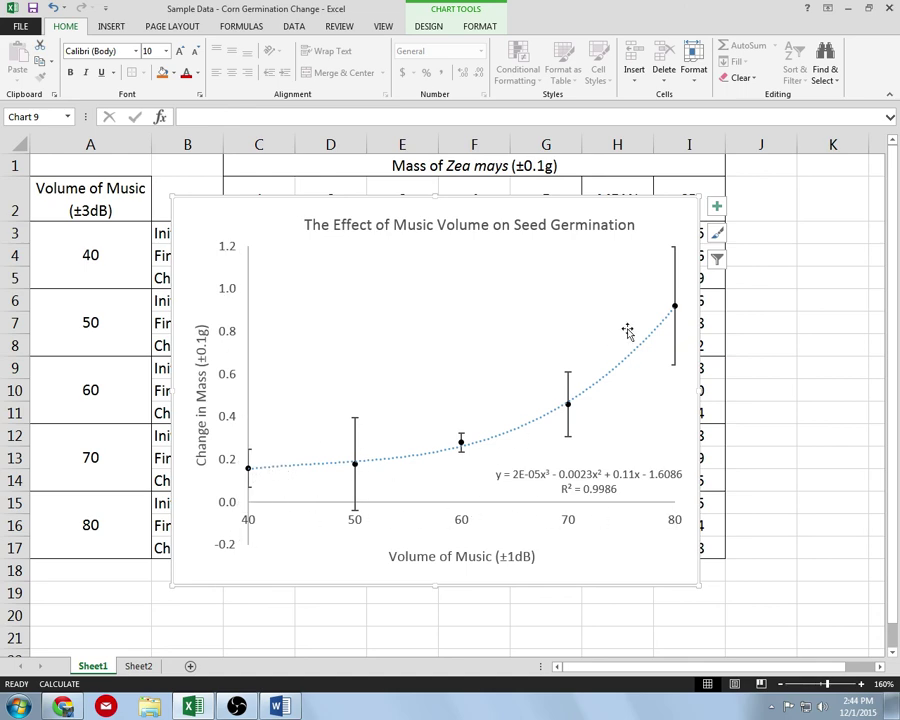
pyautogui.click(425, 458)
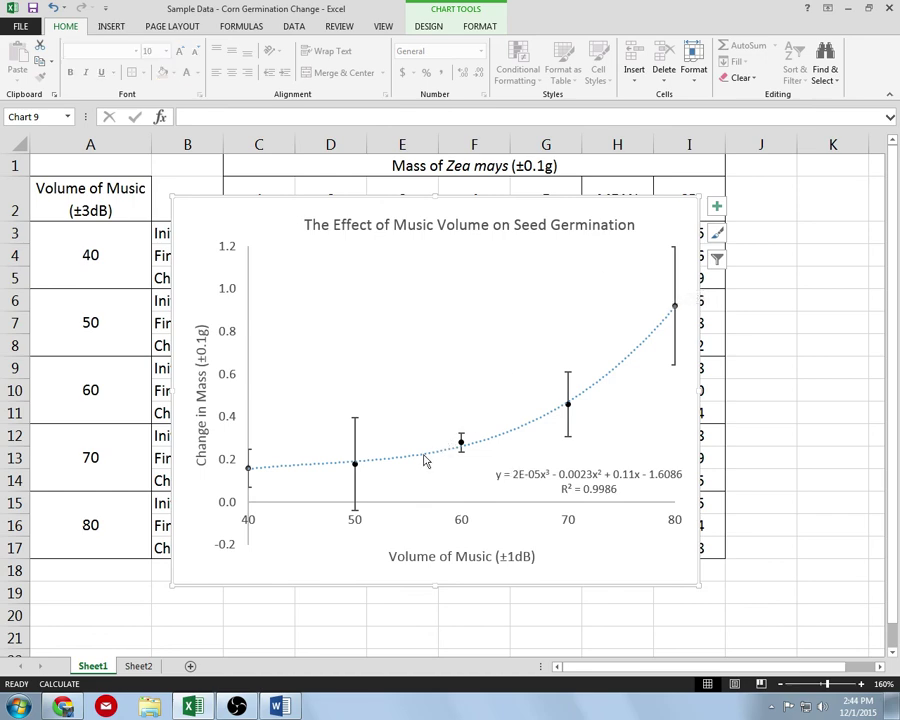
pyautogui.rightClick(424, 460)
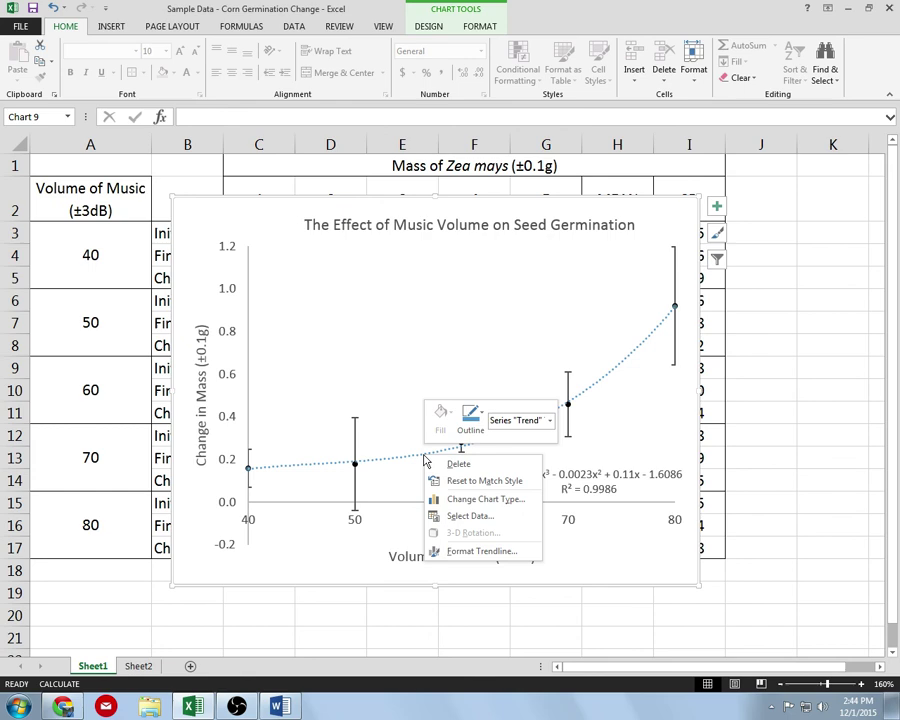
pyautogui.click(482, 545)
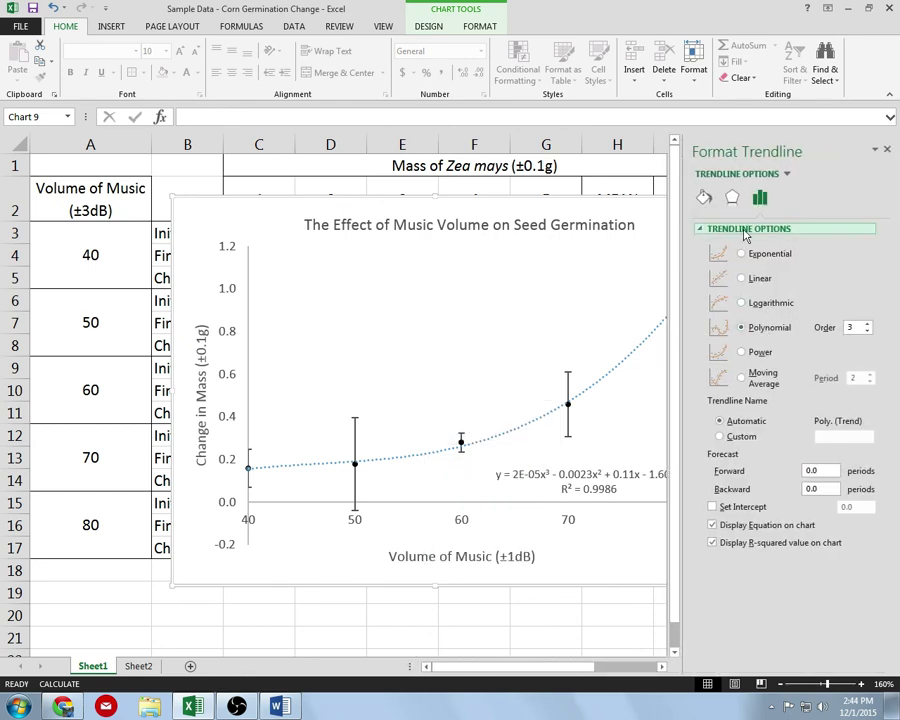
pyautogui.click(704, 197)
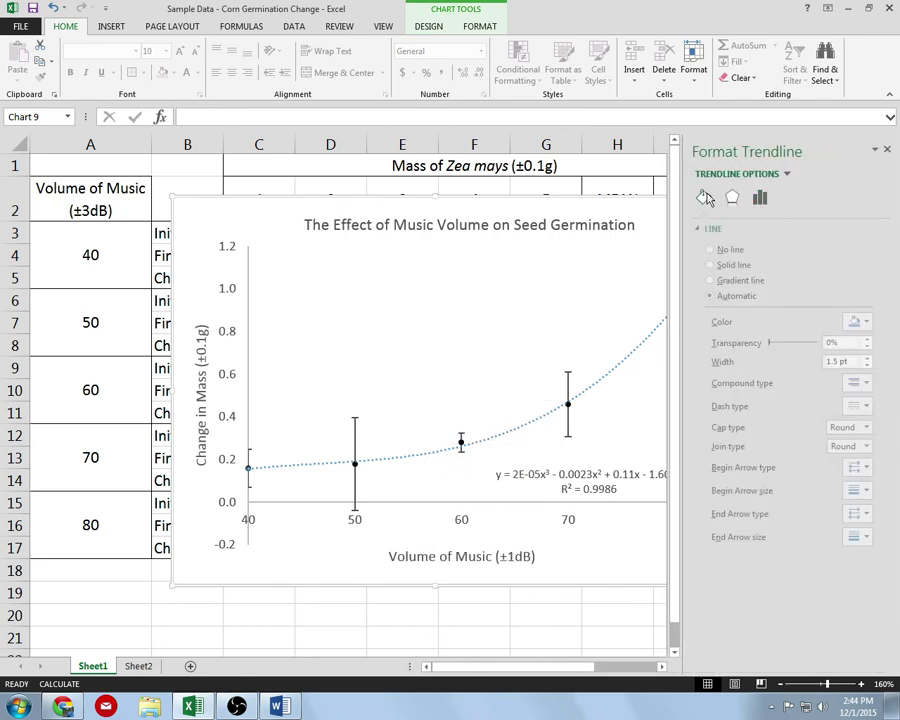
pyautogui.click(744, 267)
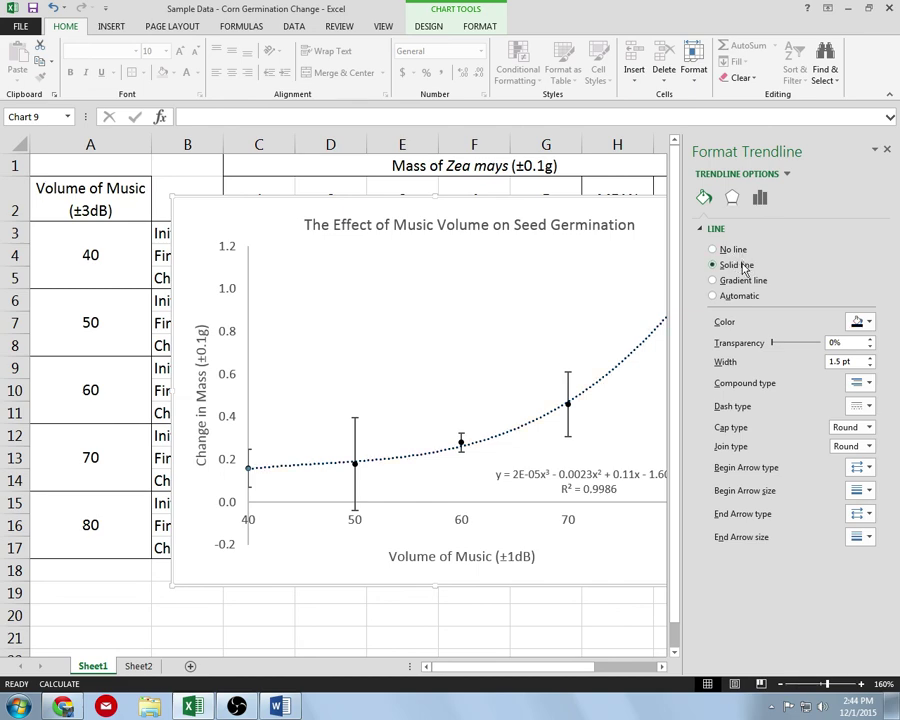
# Give the trendline a continuous undashed stroke 0.75 pt wide, and close its formatting options.
pyautogui.click(870, 357)
pyautogui.click(870, 357)
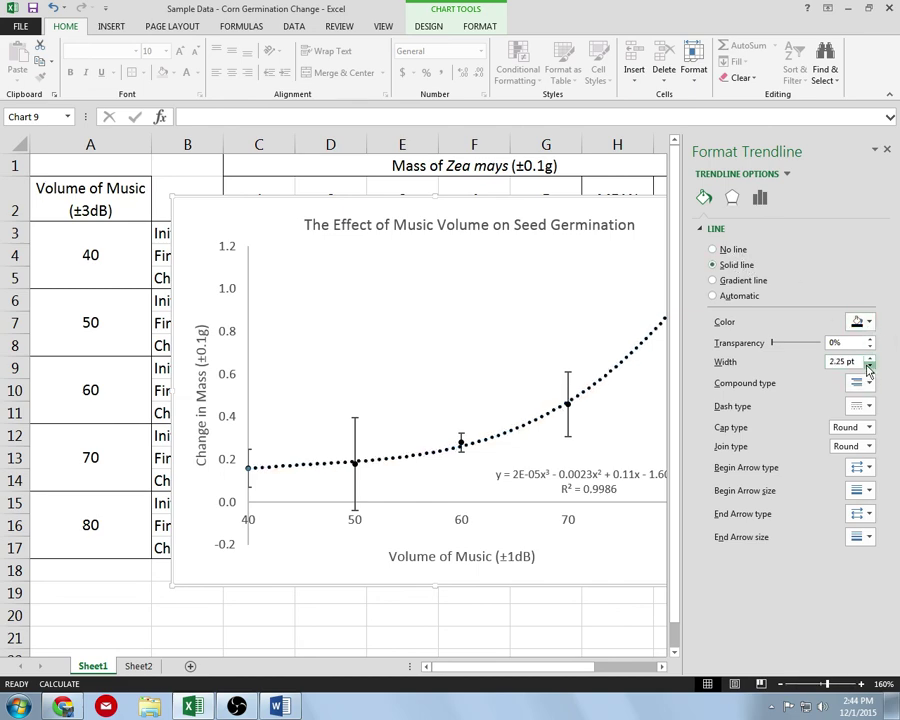
pyautogui.click(870, 366)
pyautogui.click(869, 367)
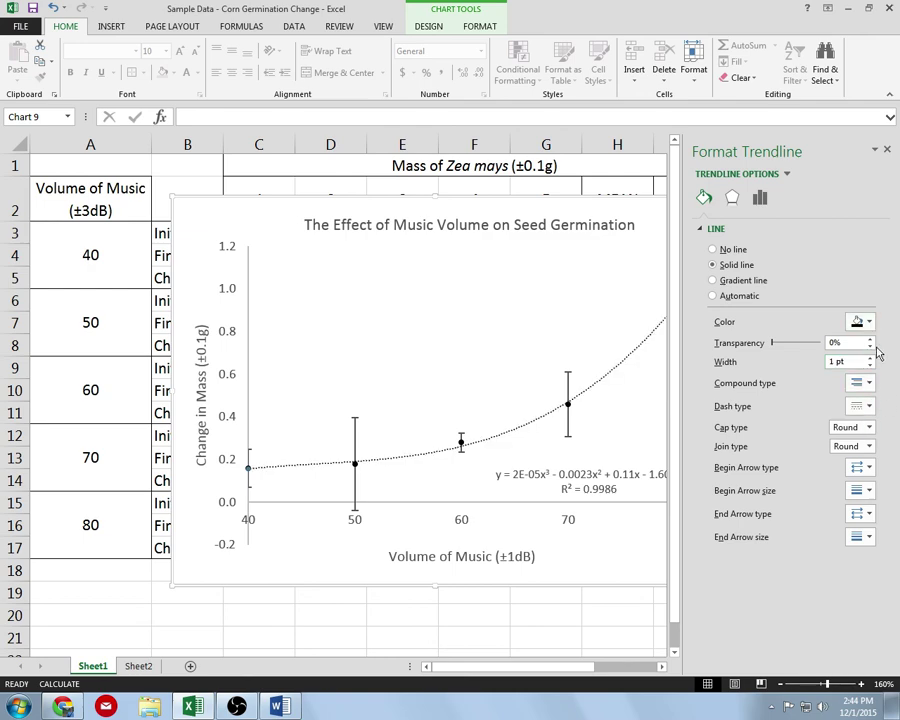
pyautogui.click(870, 406)
pyautogui.click(862, 421)
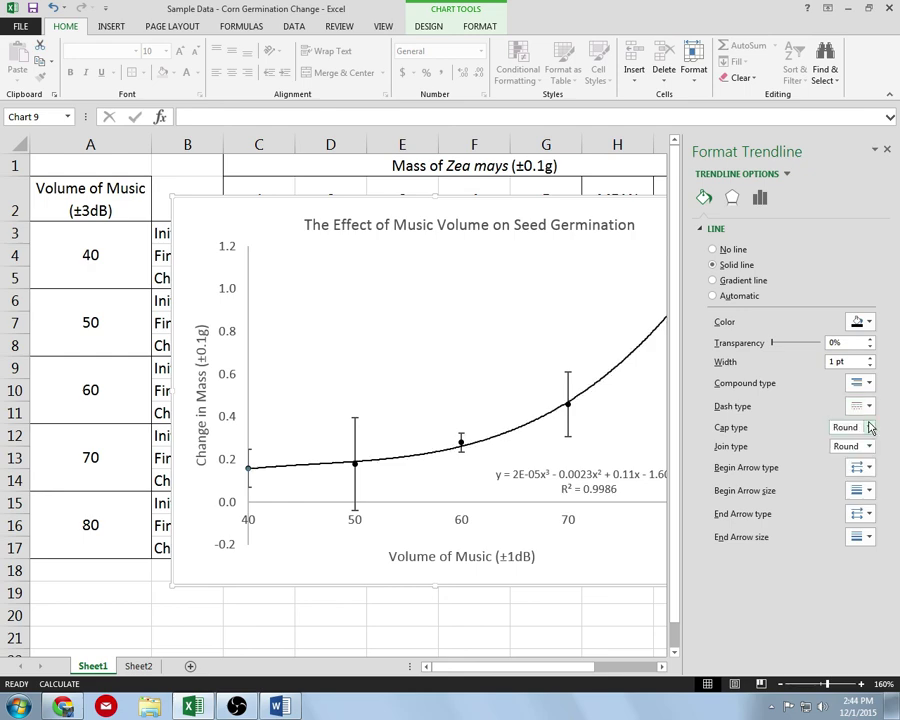
pyautogui.click(870, 366)
pyautogui.click(870, 366)
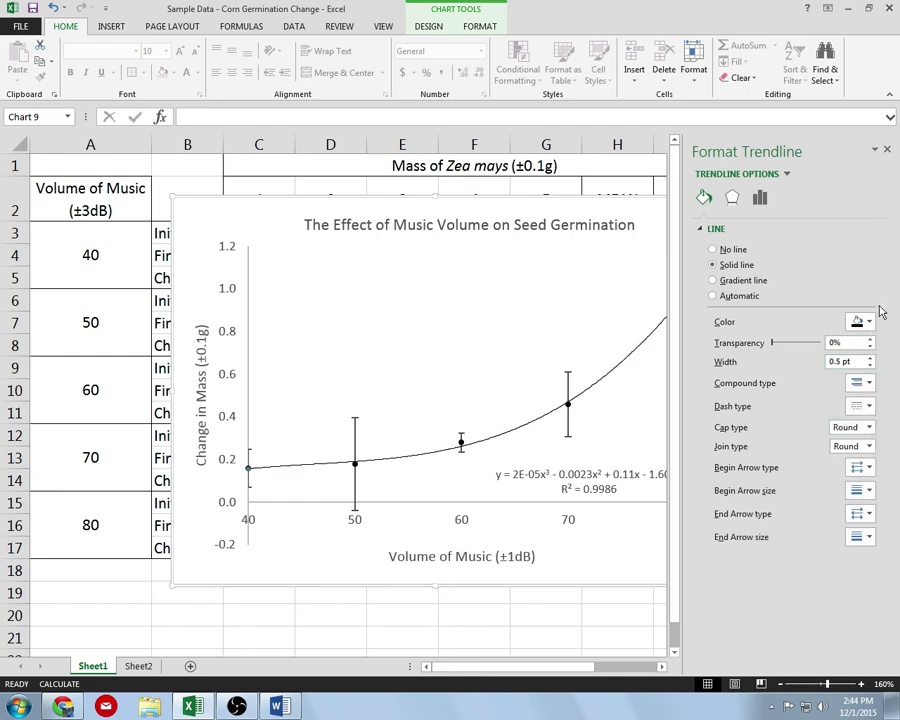
pyautogui.click(870, 357)
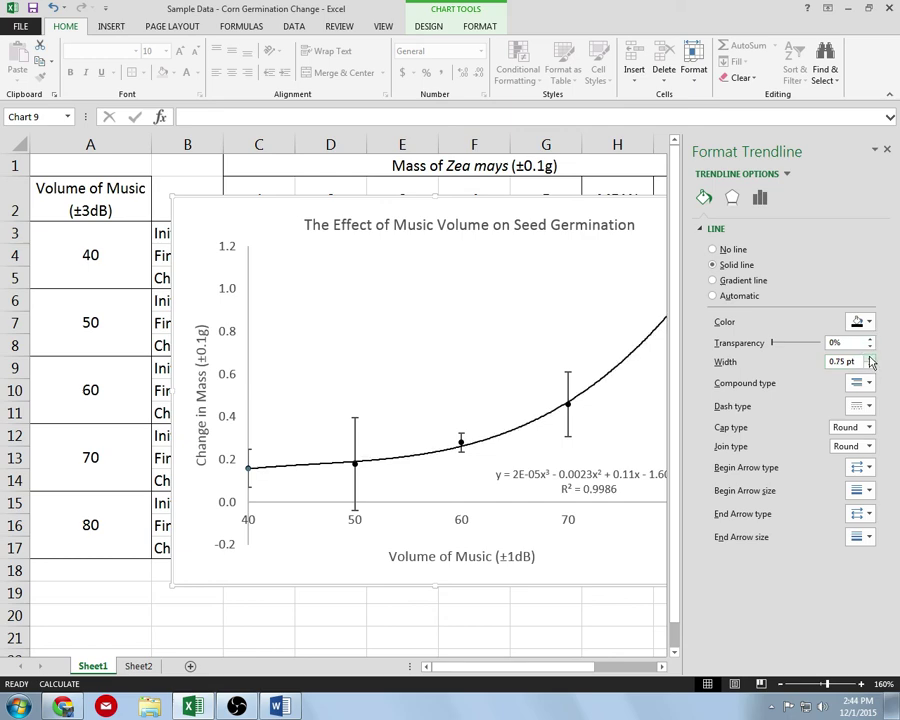
pyautogui.click(887, 150)
pyautogui.click(830, 257)
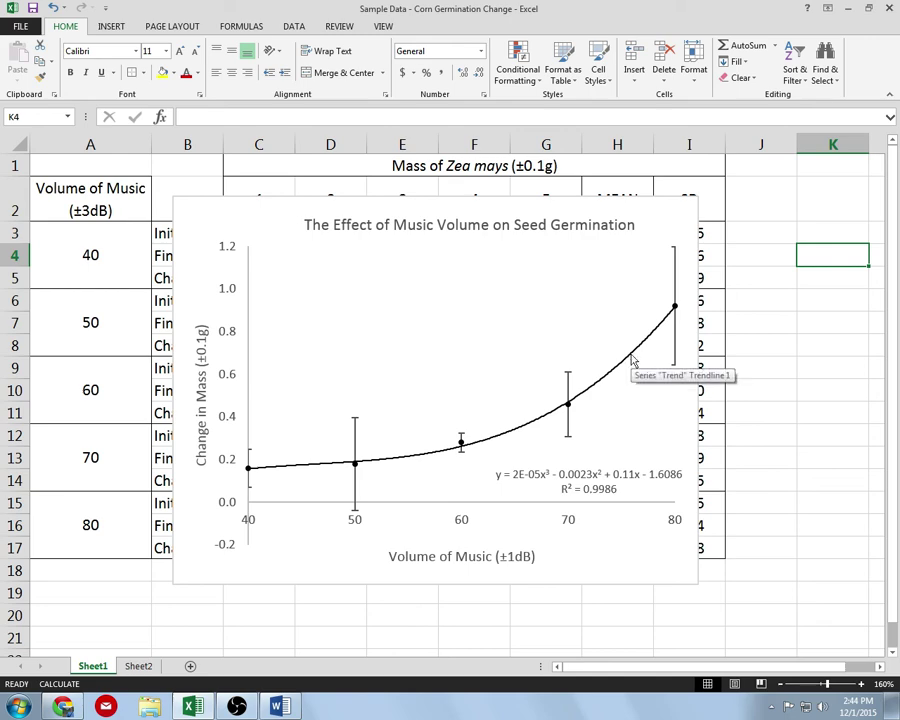
pyautogui.click(815, 208)
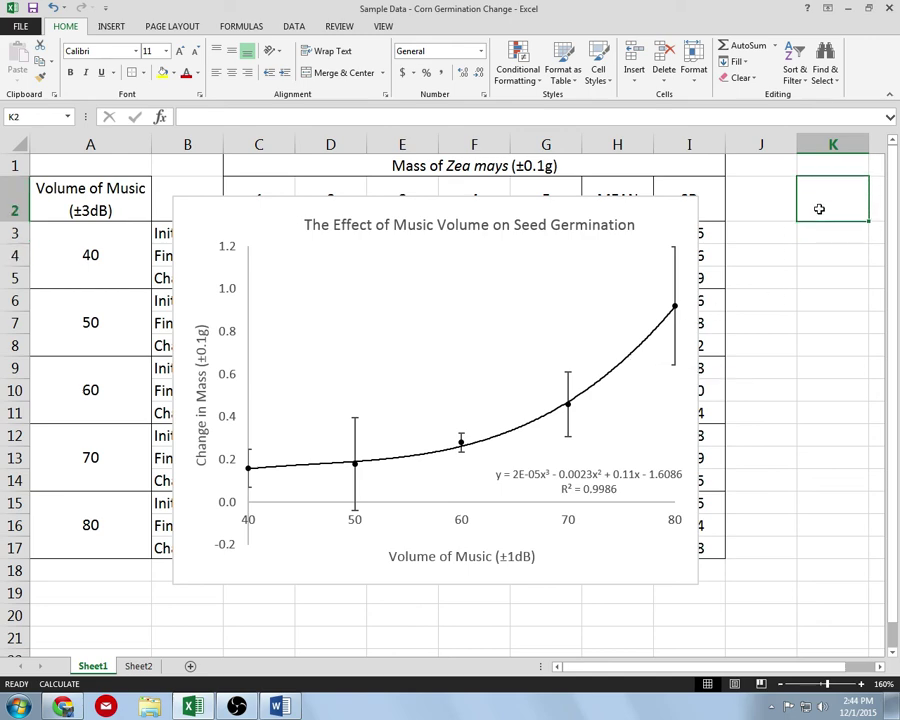
# Copy the entire finished chart, including its title, axis labels and trendline equation.
pyautogui.click(677, 217)
pyautogui.rightClick(679, 213)
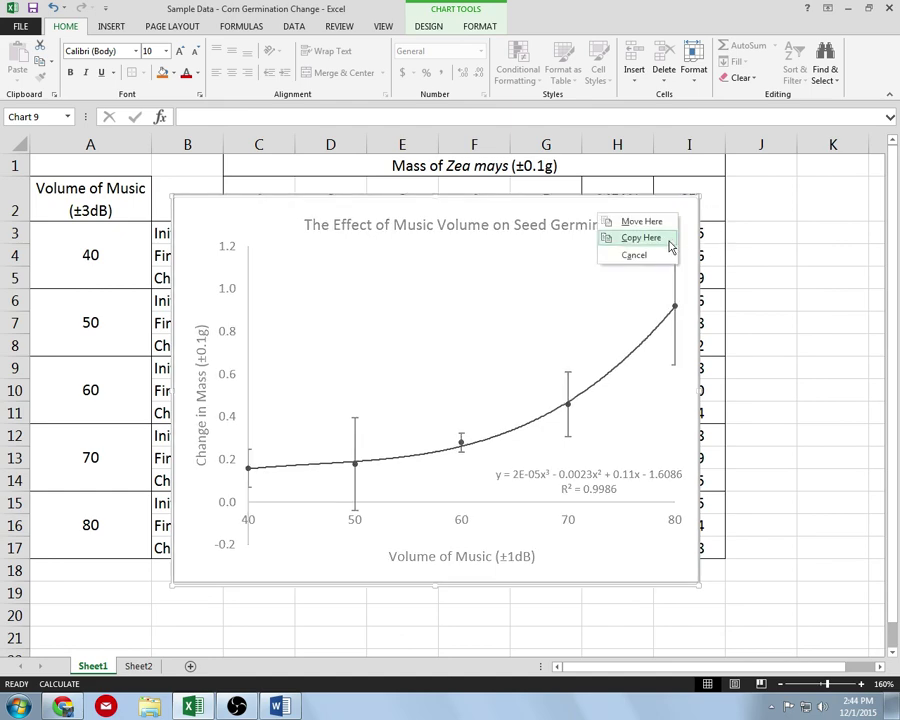
pyautogui.press('Escape')
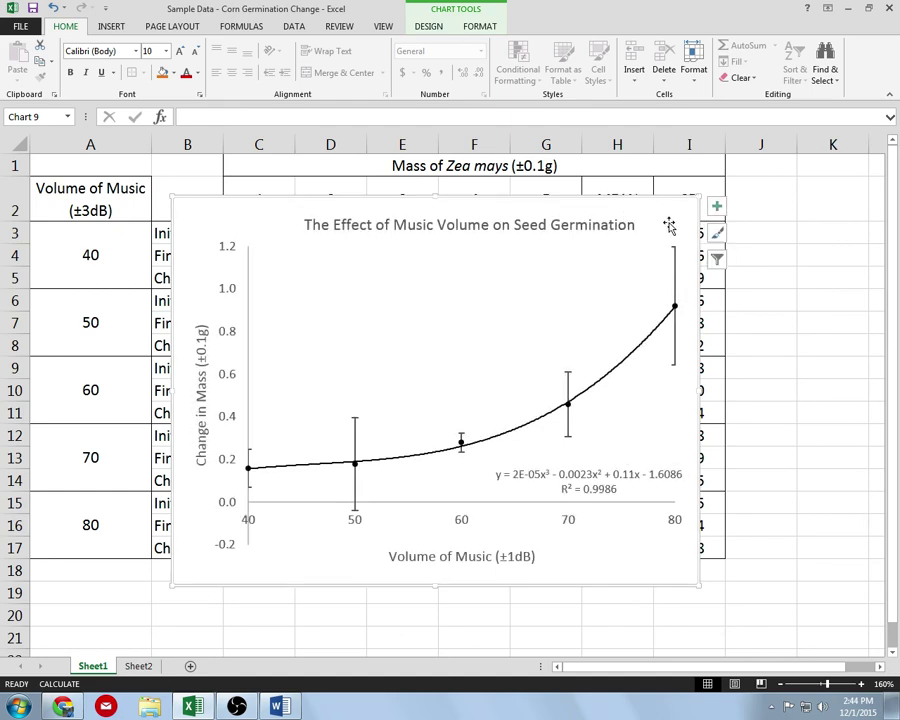
pyautogui.rightClick(669, 222)
pyautogui.click(698, 242)
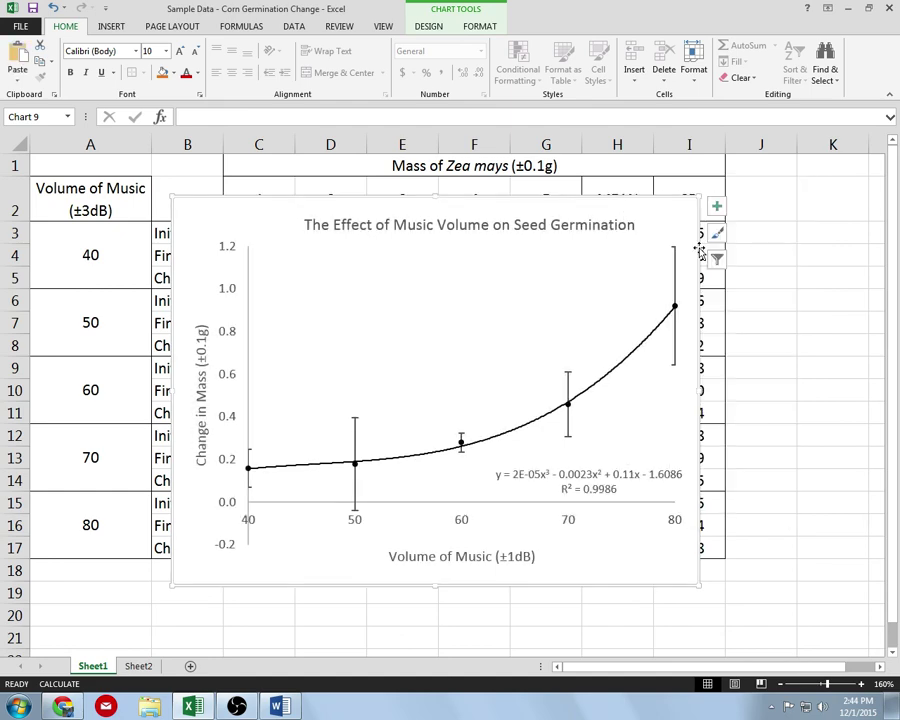
pyautogui.click(558, 294)
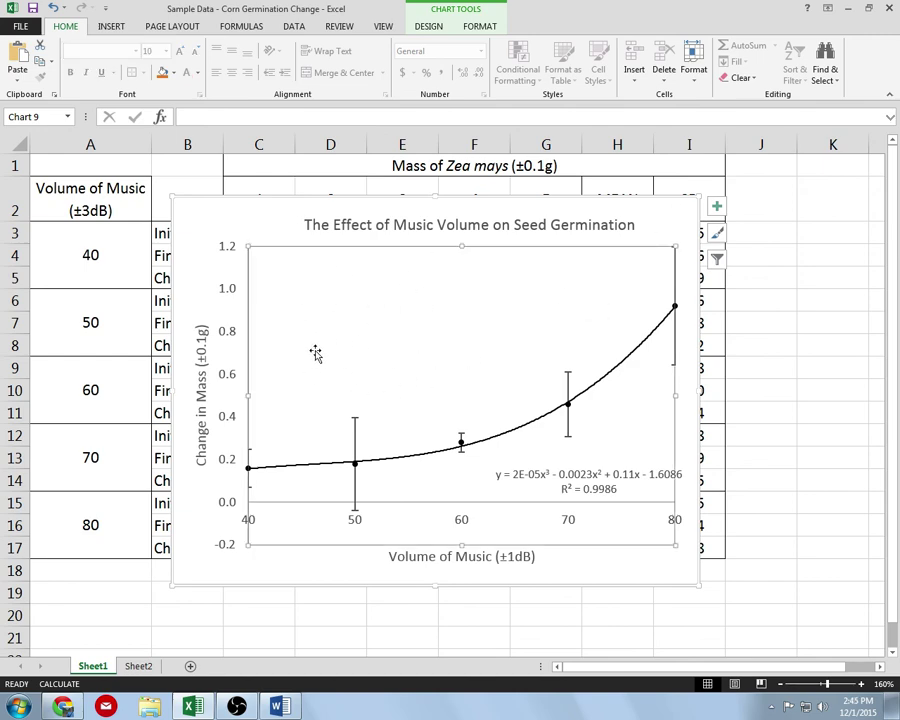
pyautogui.click(252, 221)
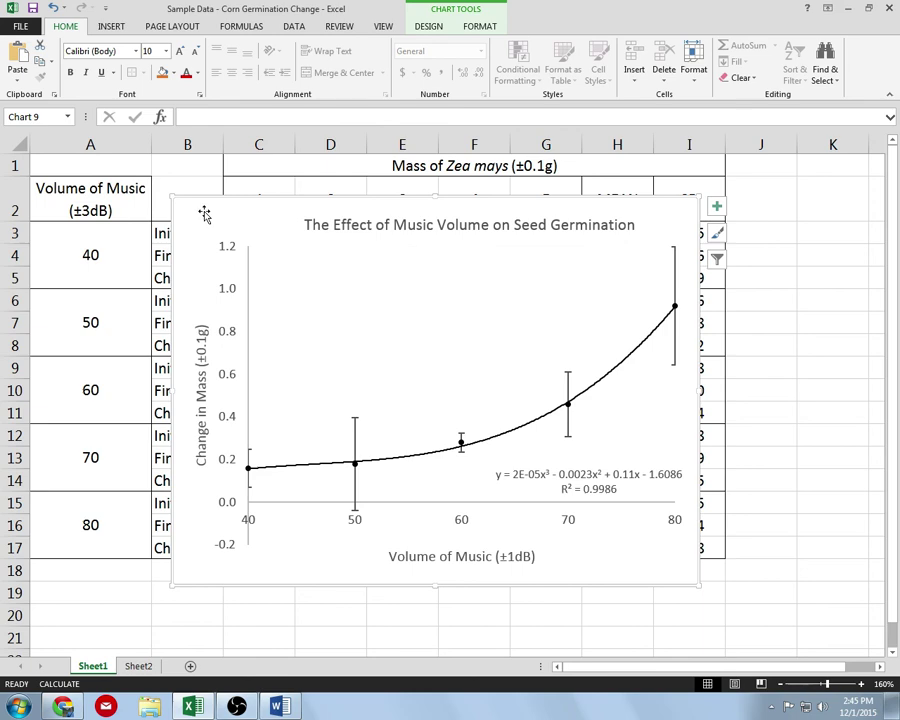
pyautogui.rightClick(205, 217)
pyautogui.click(243, 239)
# Switch to the Word document and paste the copied chart as a picture below the data table.
pyautogui.click(299, 706)
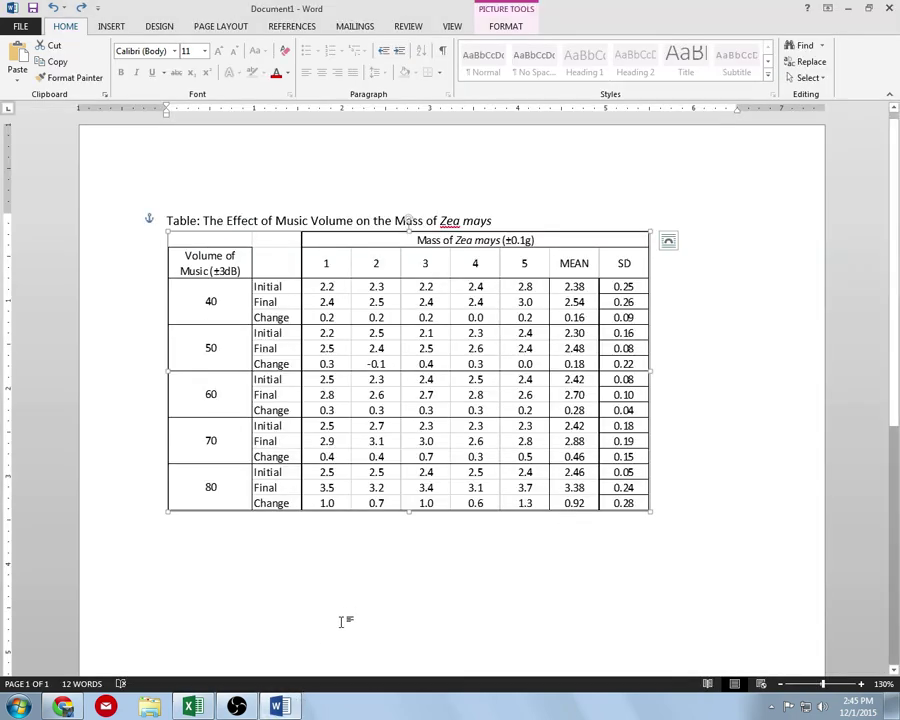
pyautogui.click(520, 600)
pyautogui.scroll(-2, 696, 469)
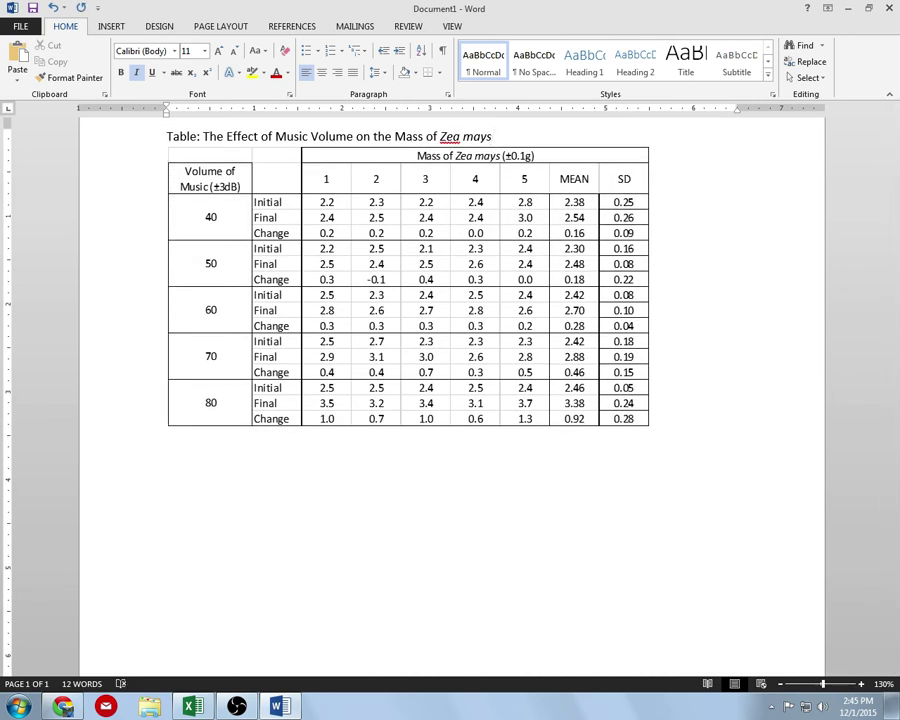
pyautogui.rightClick(183, 494)
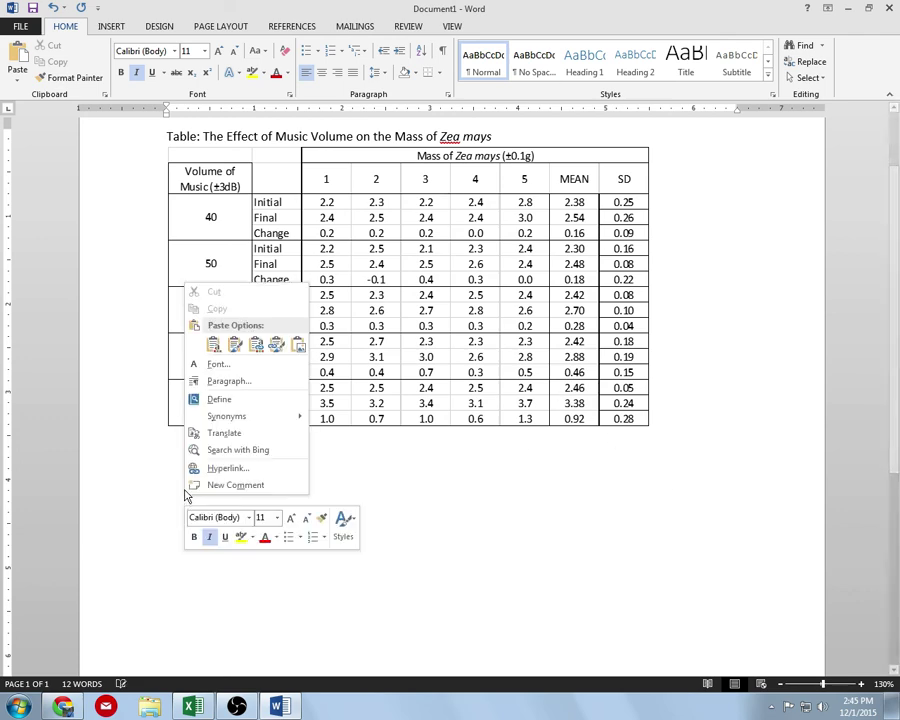
pyautogui.click(297, 352)
# Enlarge the pasted chart picture to about 3.73" high by 5.05" wide and set its text wrapping to In Front of Text.
pyautogui.scroll(-5, 504, 534)
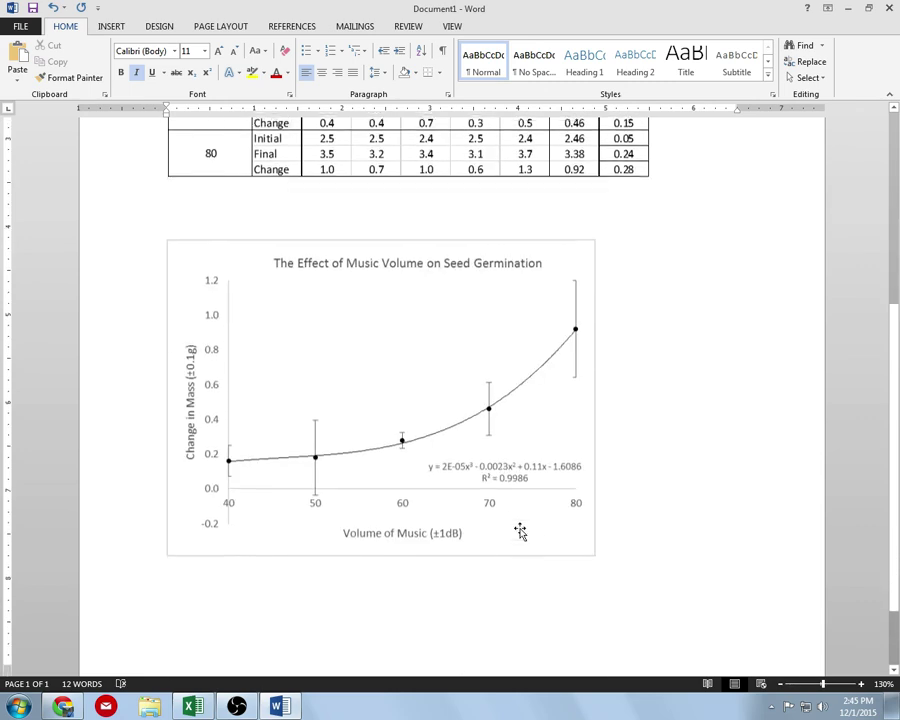
pyautogui.moveTo(592, 552); pyautogui.dragTo(611, 562)
pyautogui.click(499, 28)
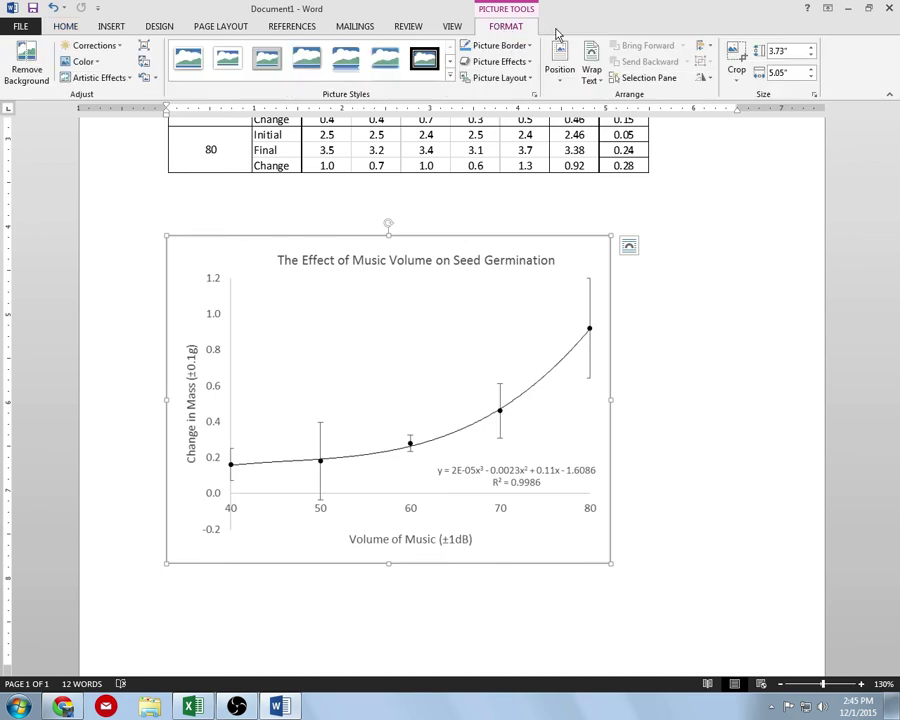
pyautogui.click(591, 68)
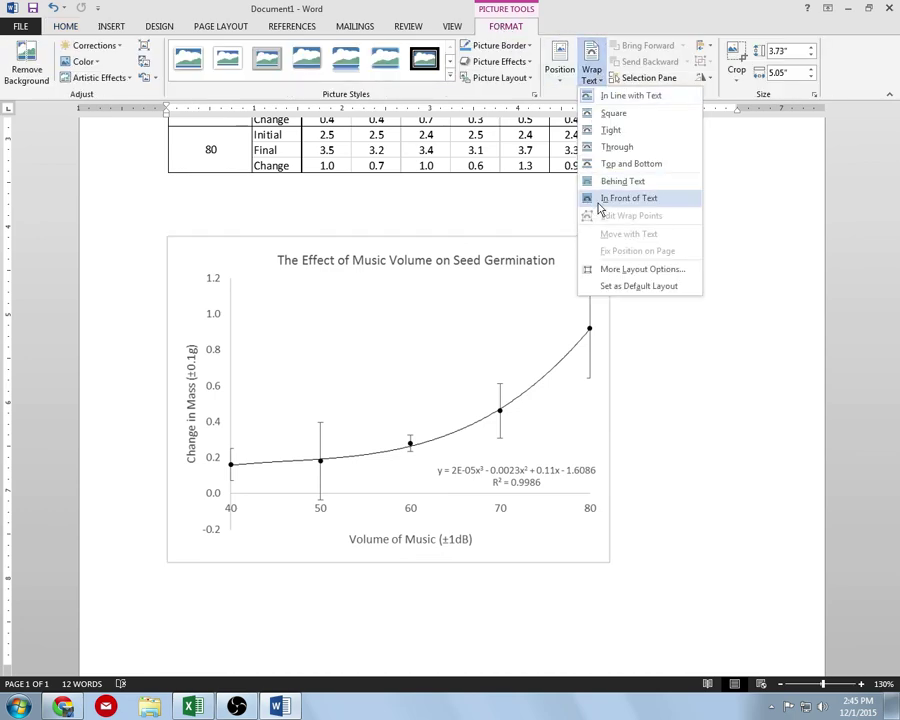
pyautogui.click(597, 201)
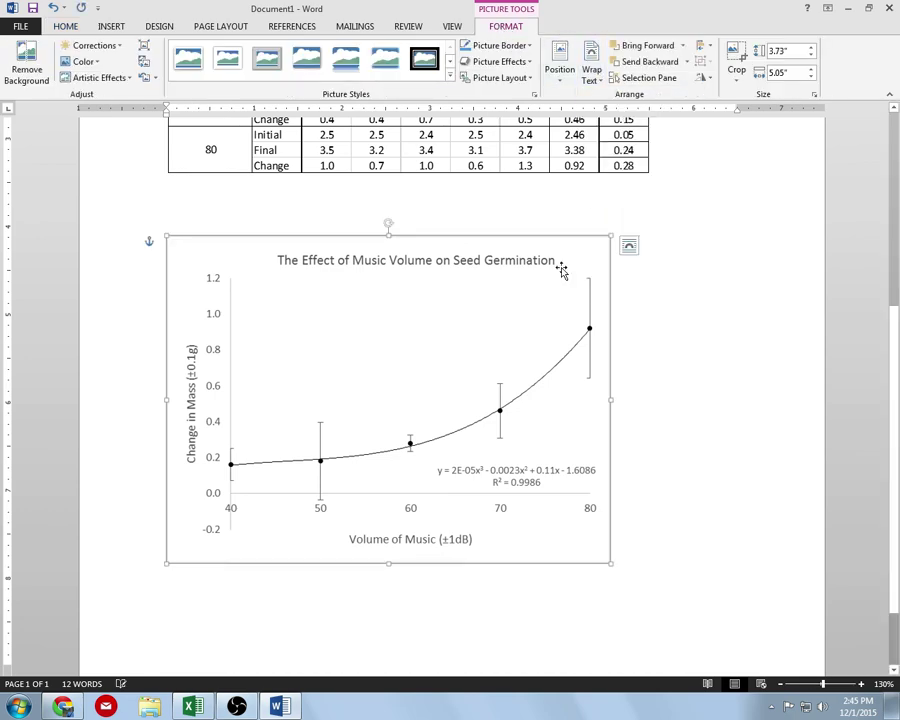
# Move the chart picture down slightly and enter the caption "Graph:" on the line directly above it.
pyautogui.moveTo(498, 278); pyautogui.dragTo(474, 297)
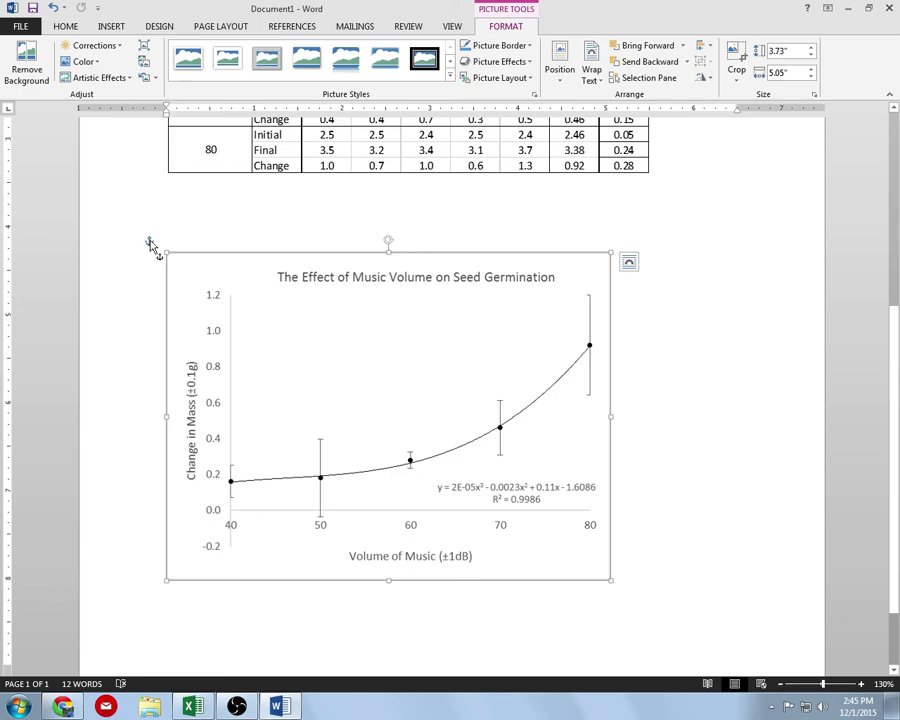
pyautogui.click(212, 232)
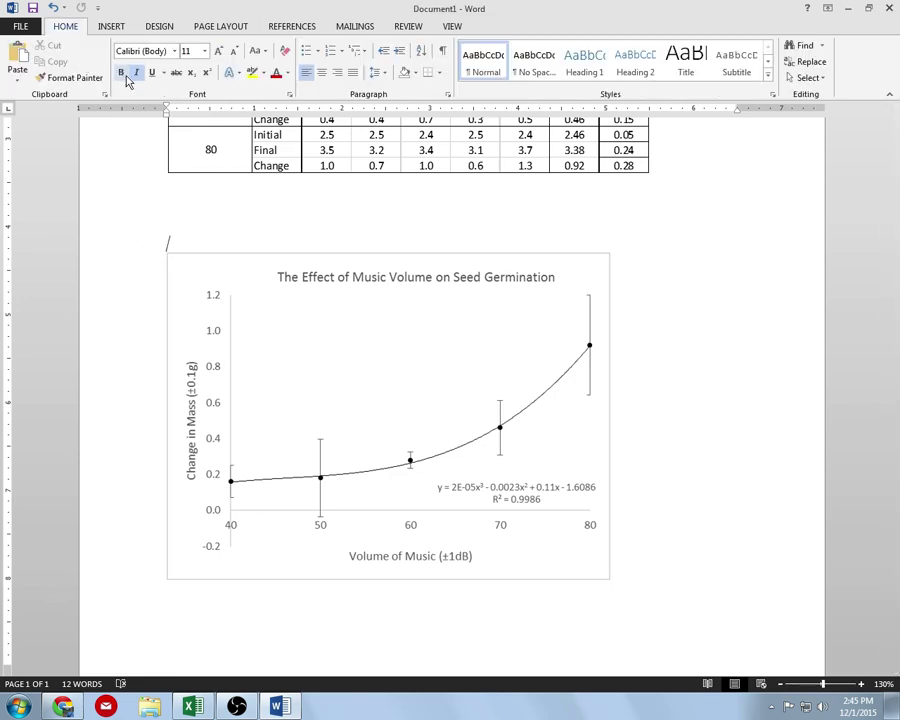
pyautogui.click(173, 187)
pyautogui.scroll(5, 282, 262)
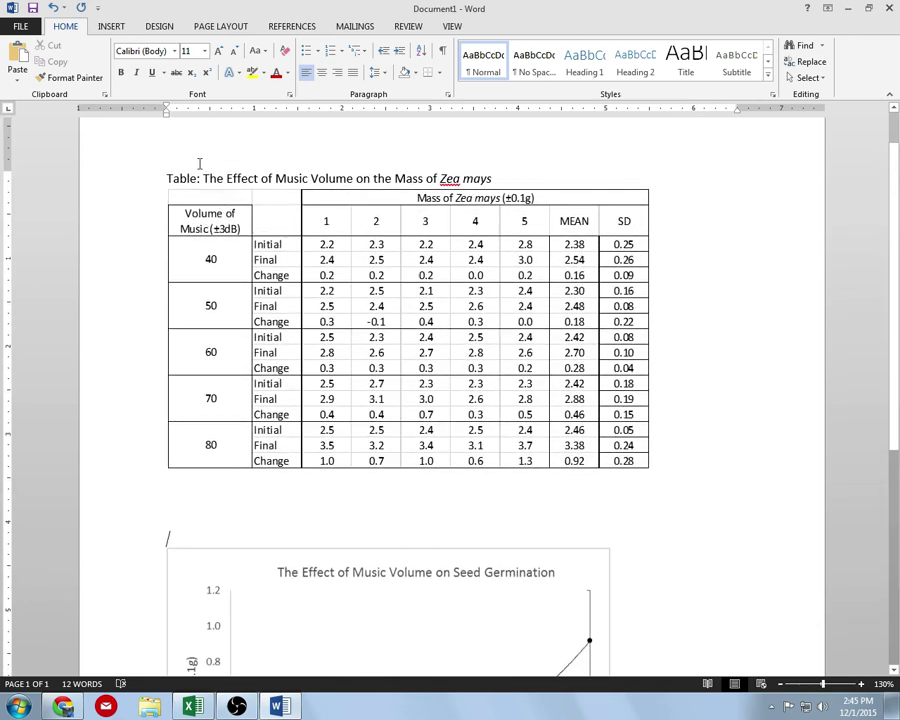
pyautogui.scroll(-1, 343, 383)
pyautogui.hotkey('ctrl', 'i')
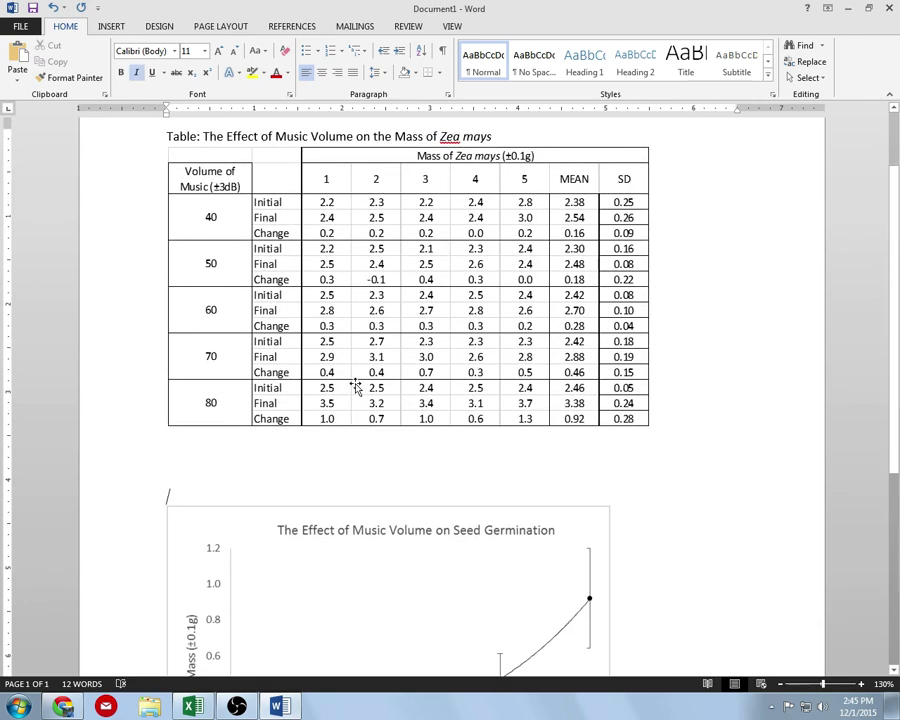
pyautogui.write('Graph:')
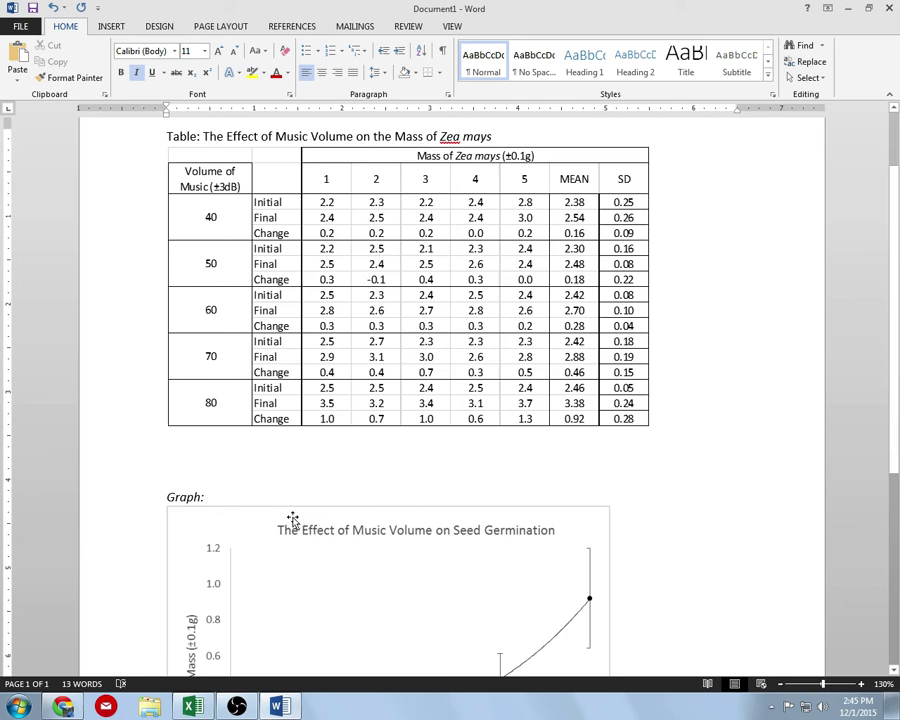
# Remove the italic formatting from the "Graph:" caption above the chart picture.
pyautogui.scroll(-2, 295, 518)
pyautogui.scroll(1, 298, 512)
pyautogui.scroll(-1, 302, 480)
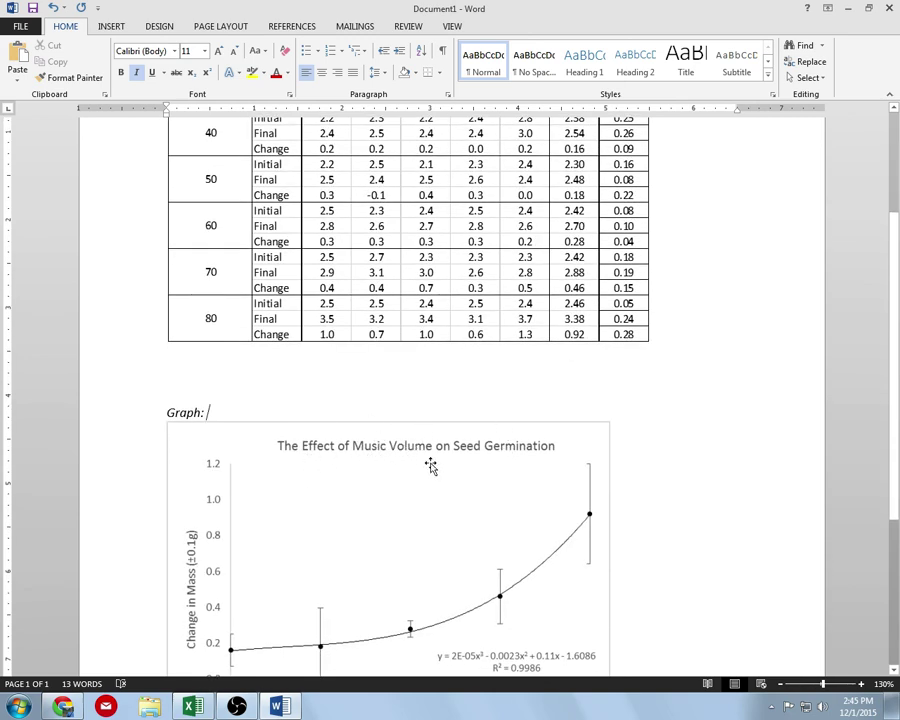
pyautogui.scroll(-2, 212, 406)
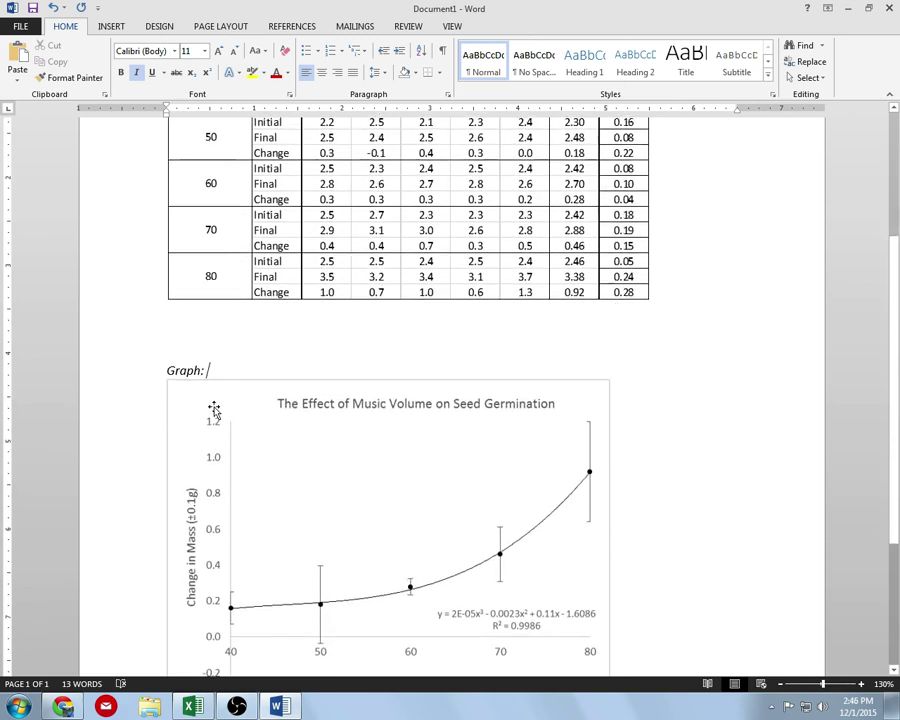
pyautogui.scroll(-1, 221, 384)
pyautogui.tripleClick(175, 290)
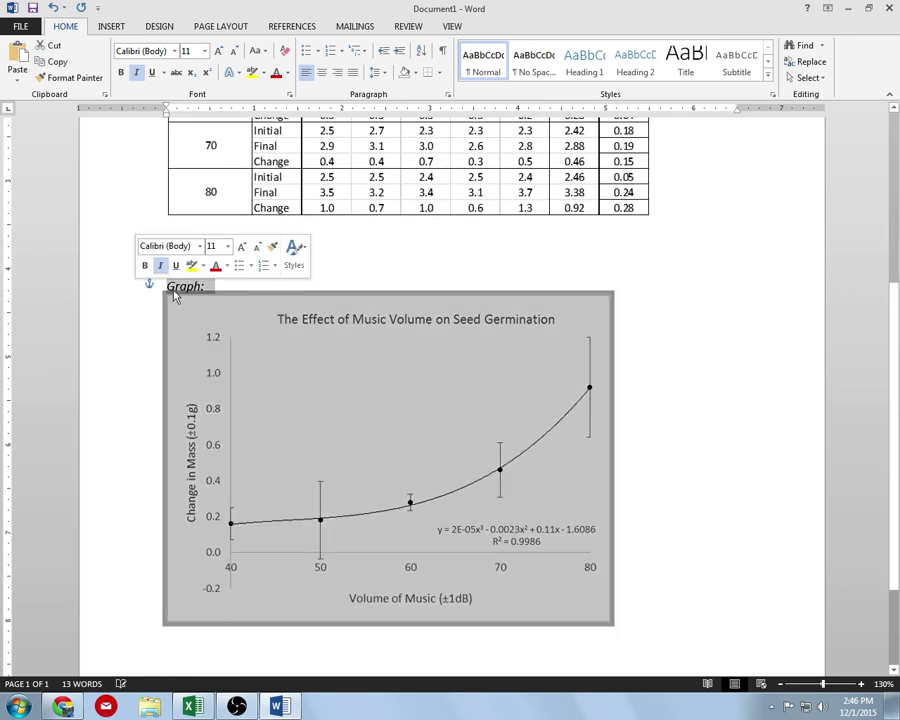
pyautogui.click(195, 283)
pyautogui.tripleClick(184, 292)
pyautogui.tripleClick(217, 286)
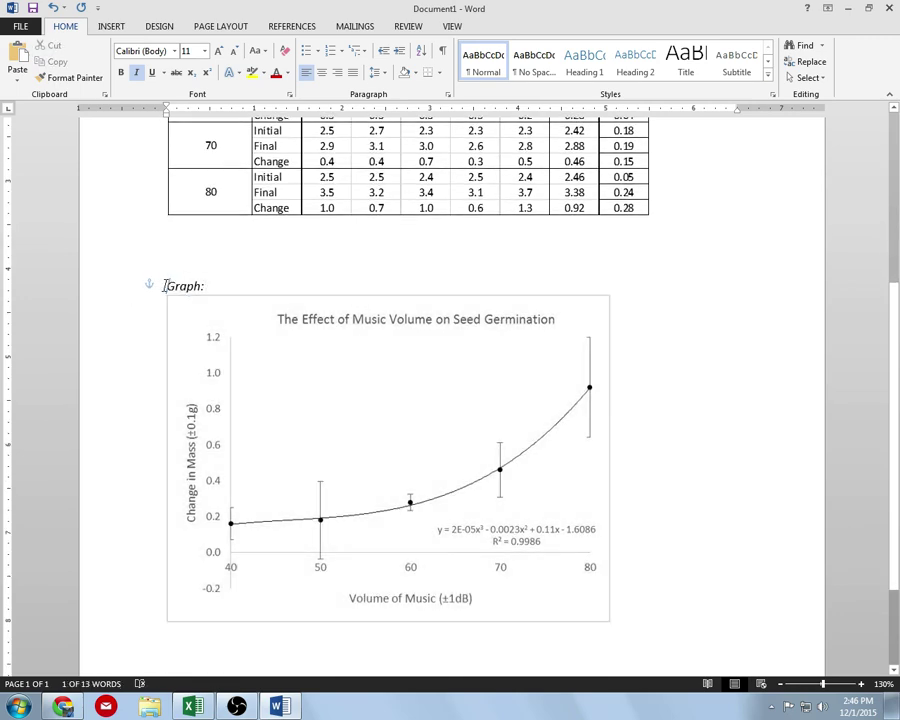
pyautogui.moveTo(214, 286); pyautogui.dragTo(166, 288)
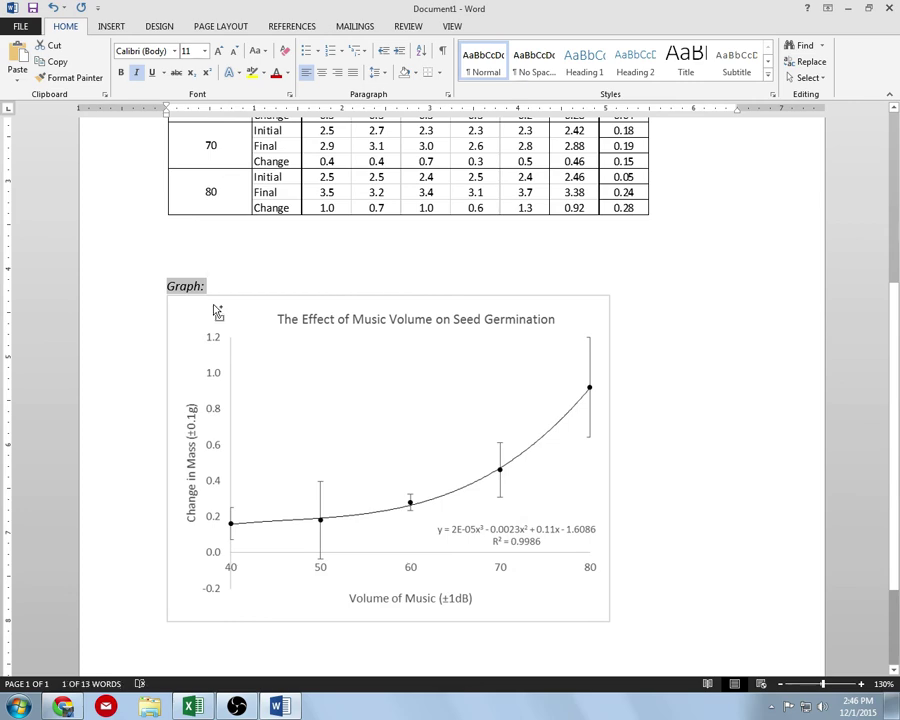
pyautogui.hotkey('ctrl', 'i')
pyautogui.click(302, 270)
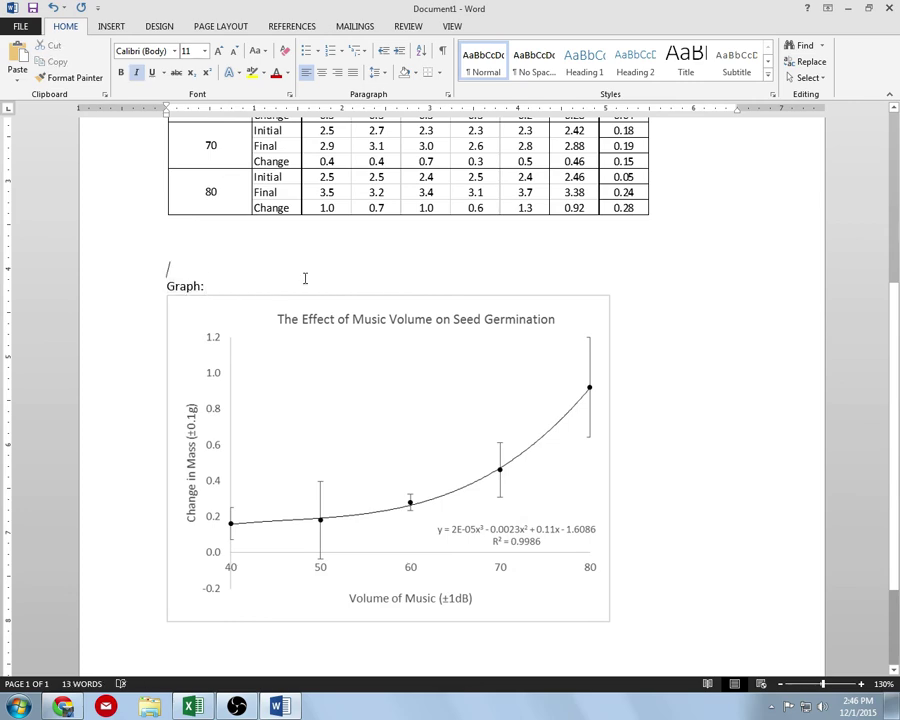
# Review the page layout of the data table and captioned graph together at 100% zoom.
pyautogui.moveTo(895, 295); pyautogui.dragTo(897, 146)
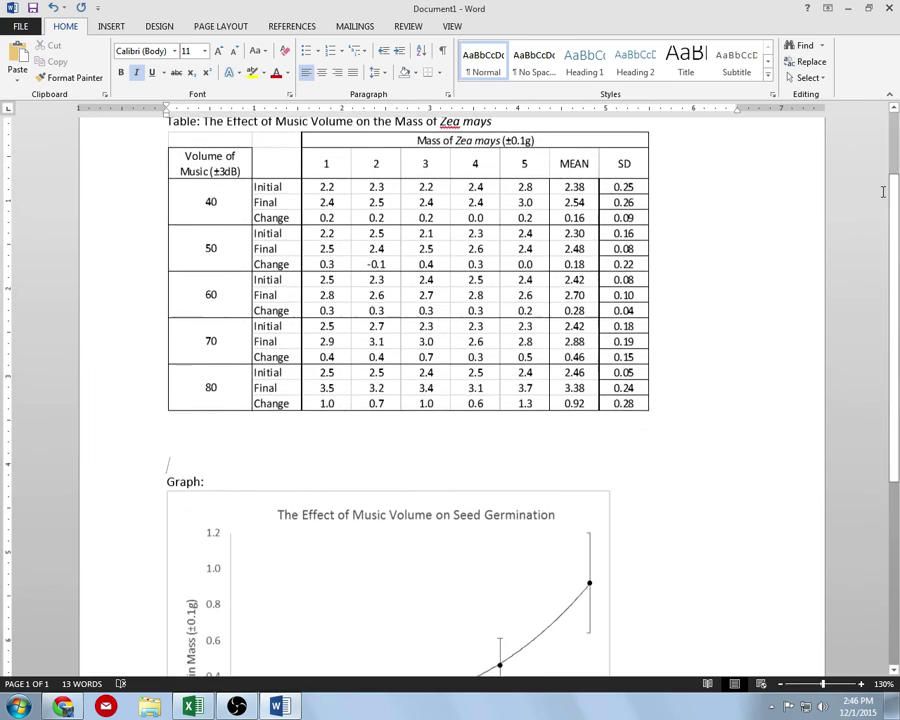
pyautogui.scroll(2, 766, 226)
pyautogui.scroll(1, 766, 226)
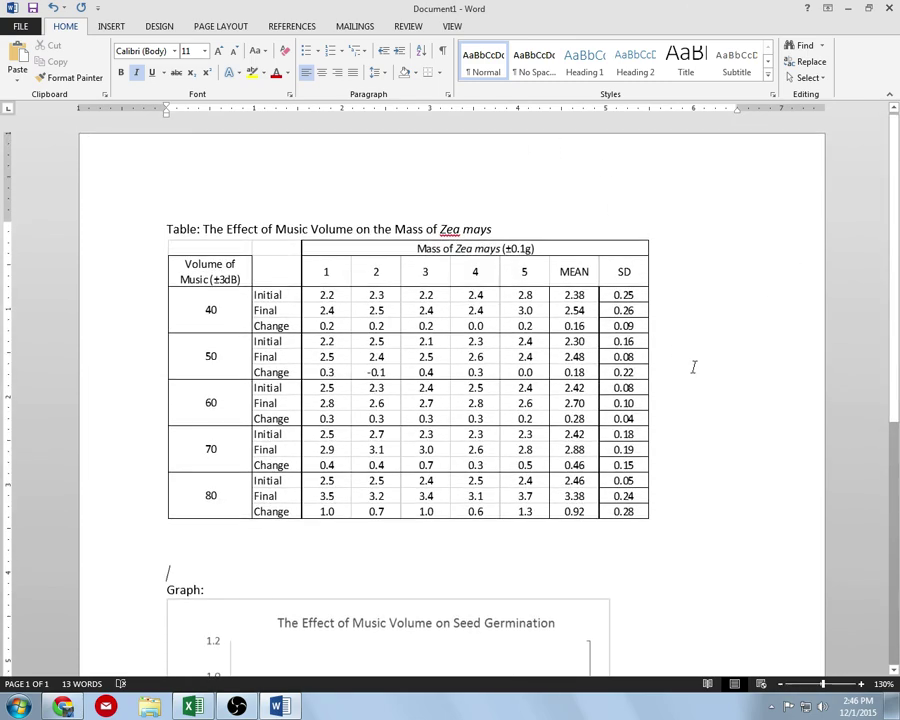
pyautogui.keyDown('ctrl'); pyautogui.scroll(-2, 690, 392); pyautogui.keyUp('ctrl')
pyautogui.scroll(-3, 690, 392)
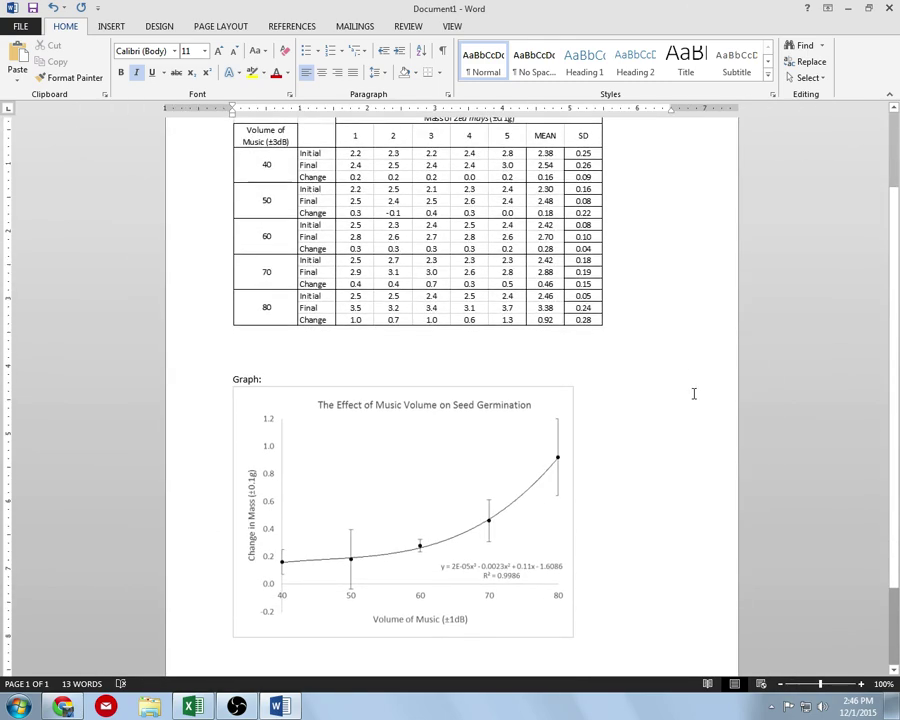
pyautogui.scroll(1, 691, 393)
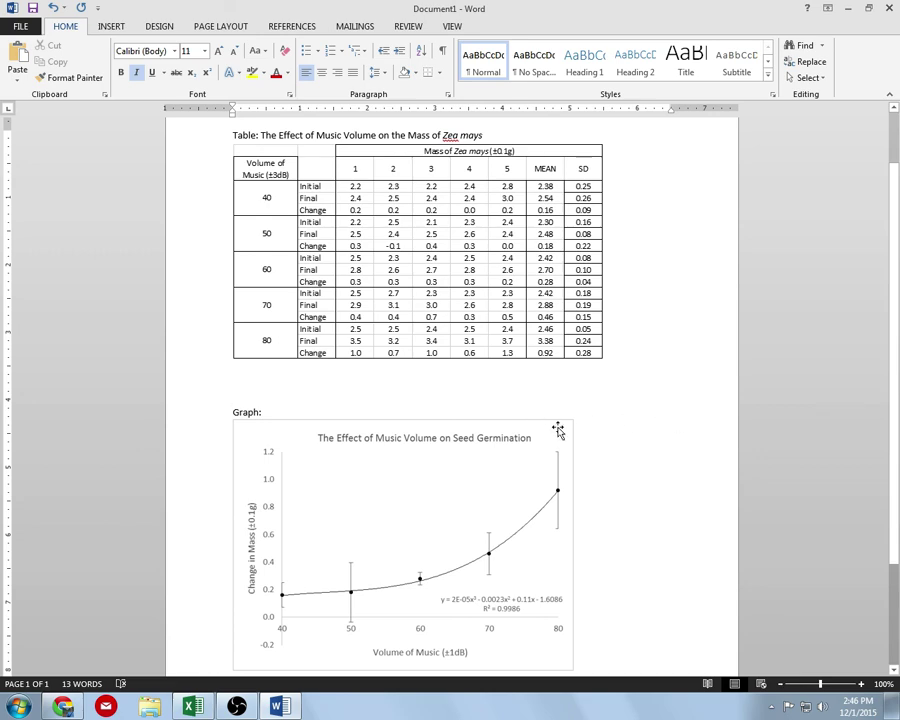
# Switch to the Excel workbook, move the chart clear of the data table and select empty cell K4.
pyautogui.click(205, 713)
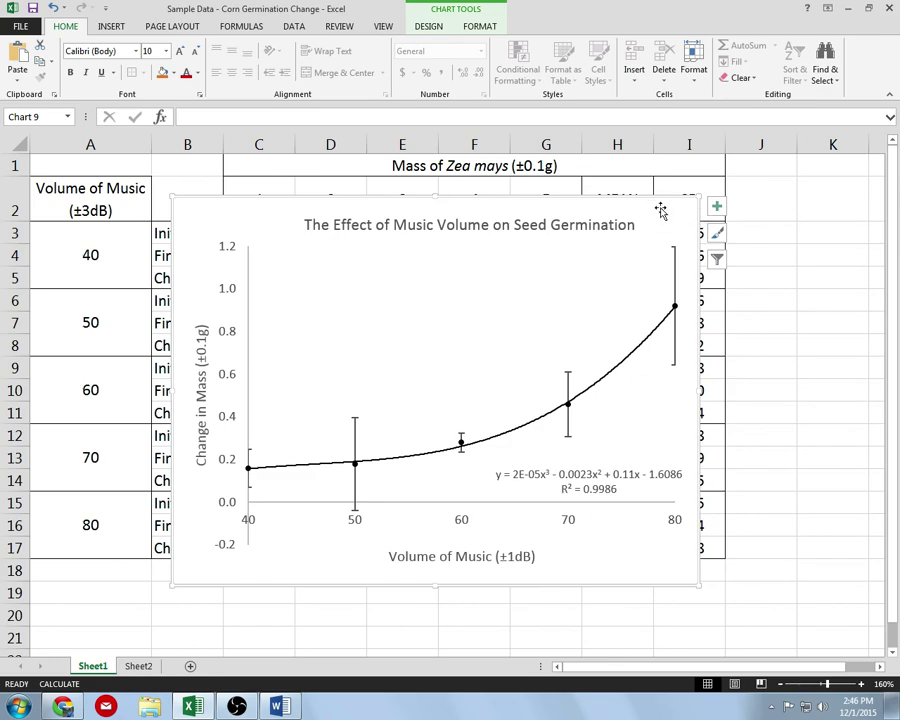
pyautogui.moveTo(657, 209); pyautogui.dragTo(759, 515)
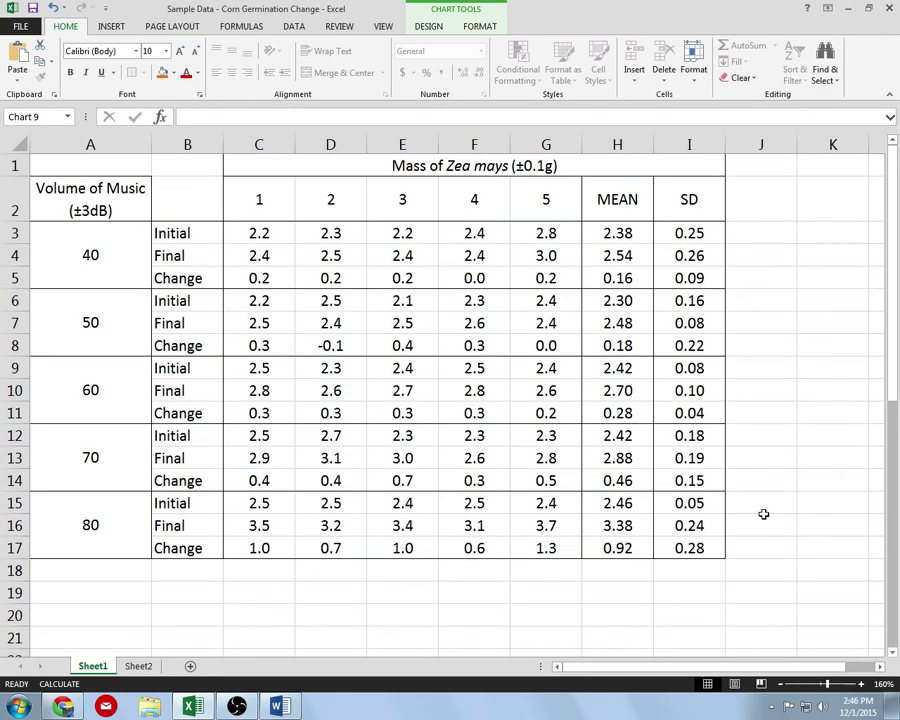
pyautogui.click(800, 255)
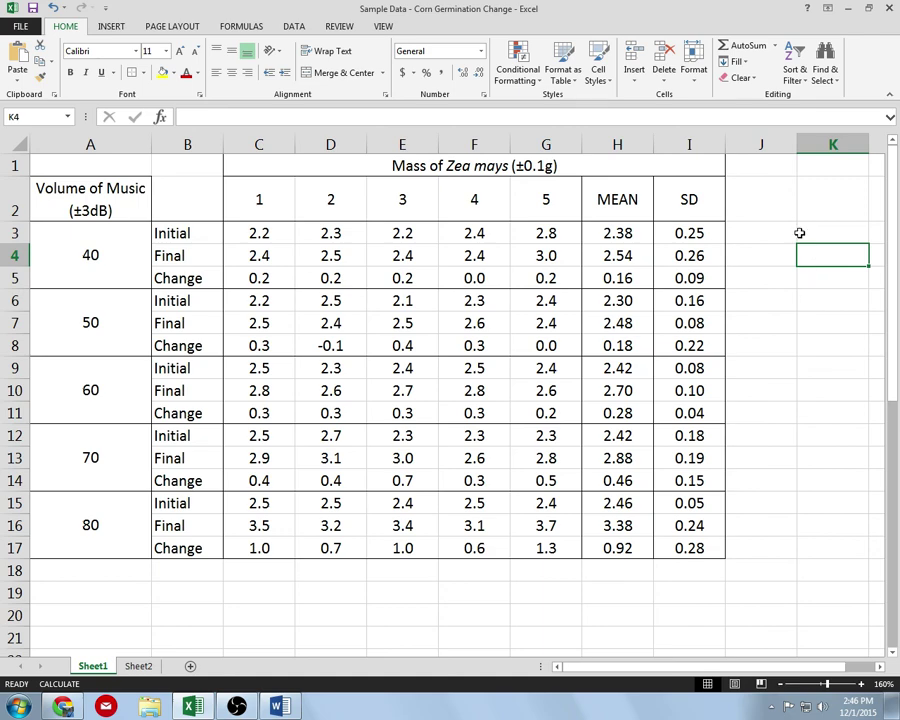
# Insert the T.TEST function into cell K4 and open its arguments.
pyautogui.click(160, 117)
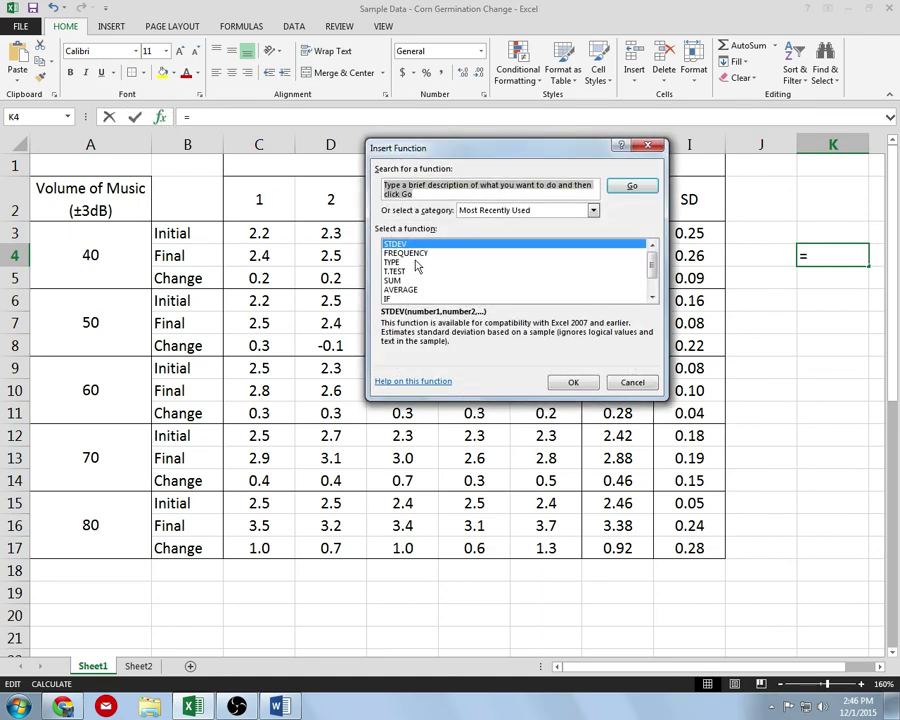
pyautogui.click(416, 271)
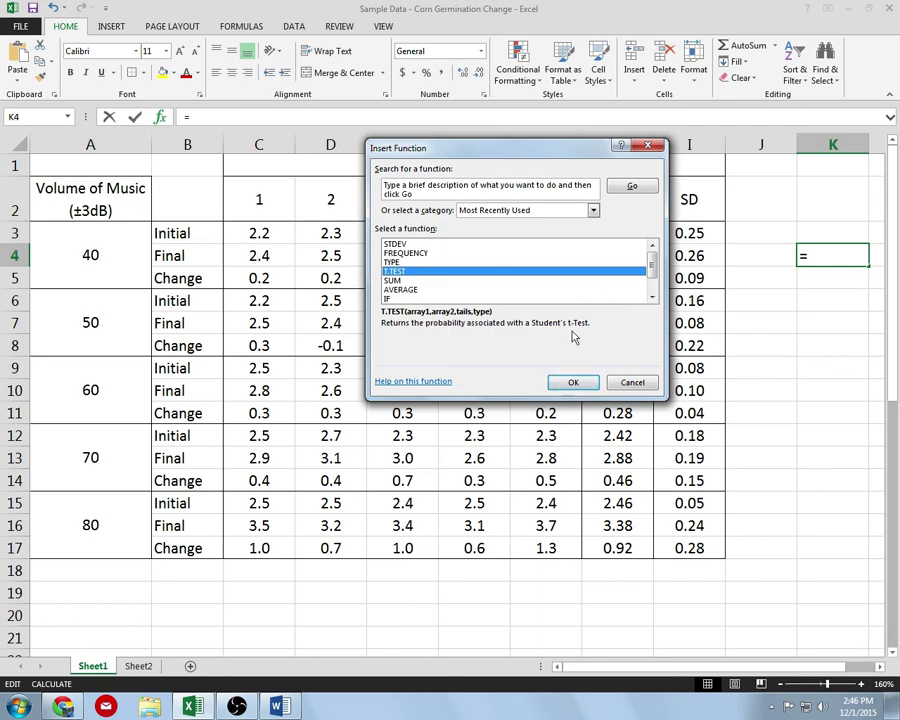
pyautogui.click(593, 210)
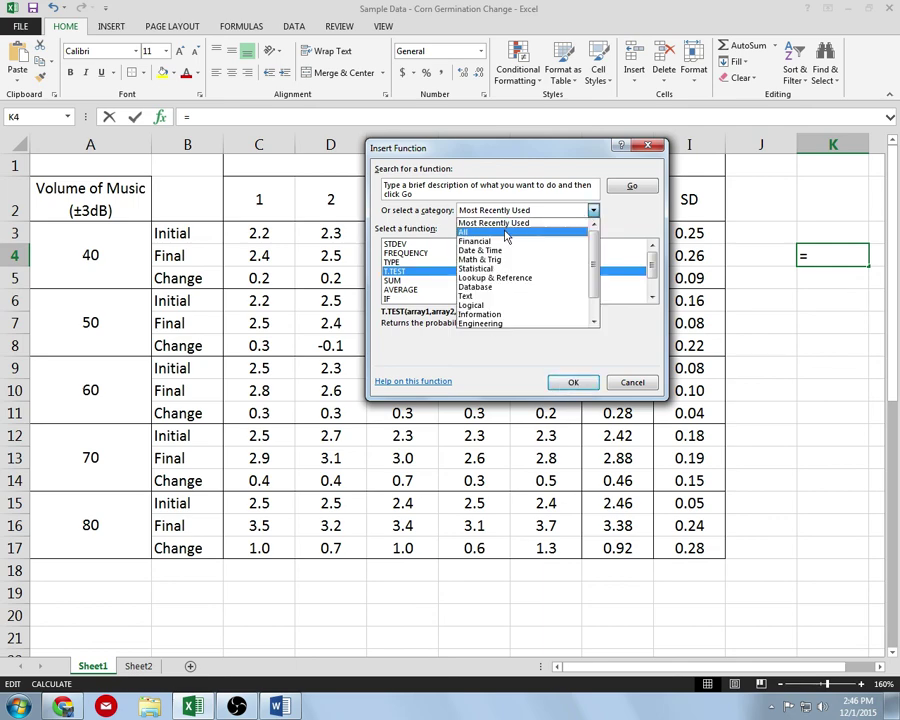
pyautogui.click(637, 279)
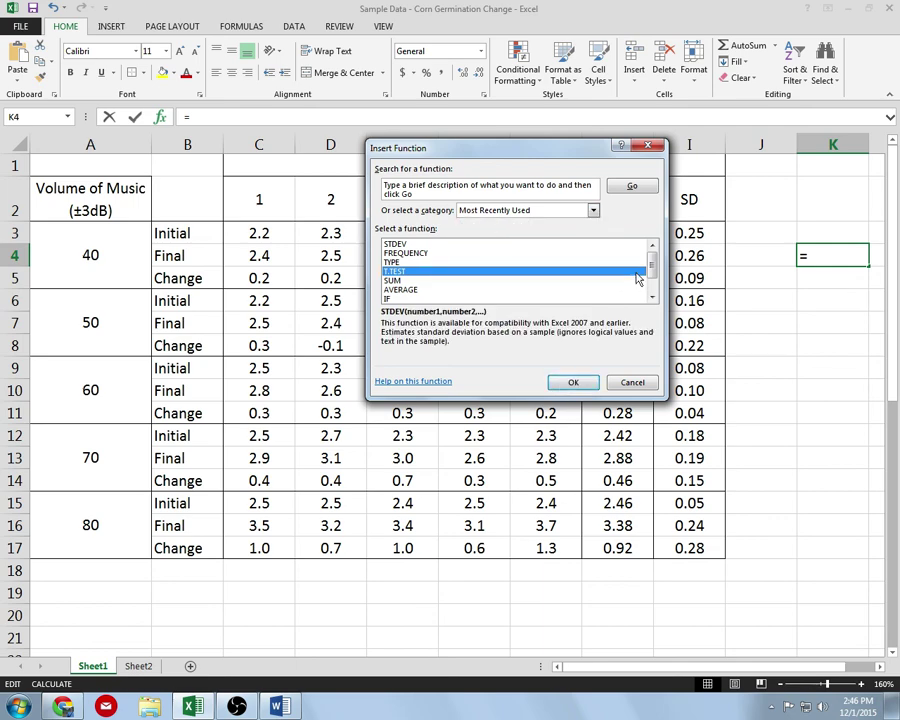
pyautogui.click(573, 382)
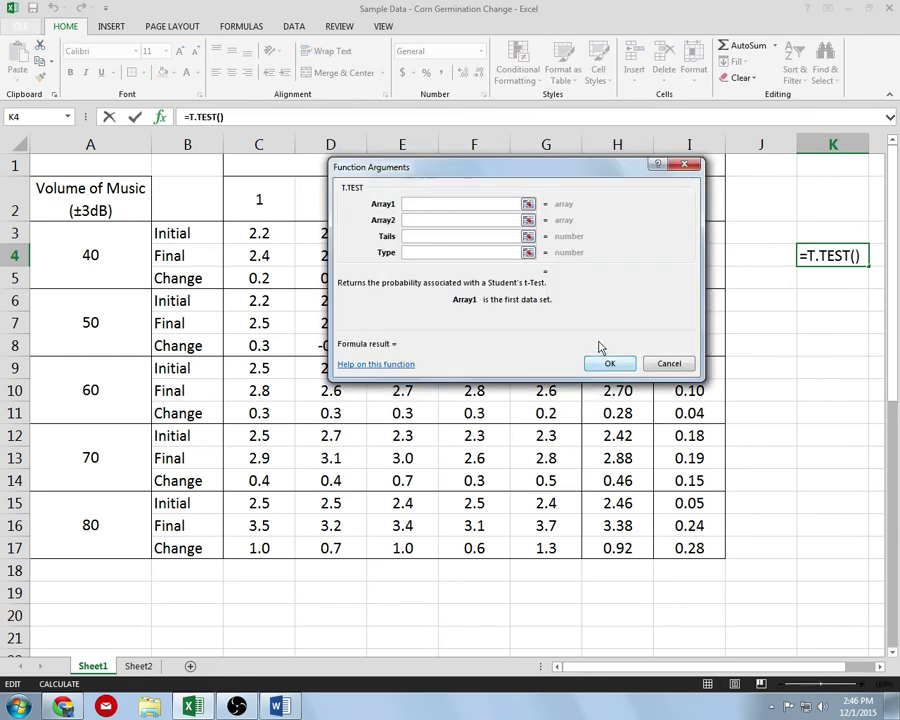
# Set the t-test's first array to the 40 dB Change row, C5:G5, and the second to the 80 dB Change row, C17:G17.
pyautogui.moveTo(498, 169); pyautogui.dragTo(703, 315)
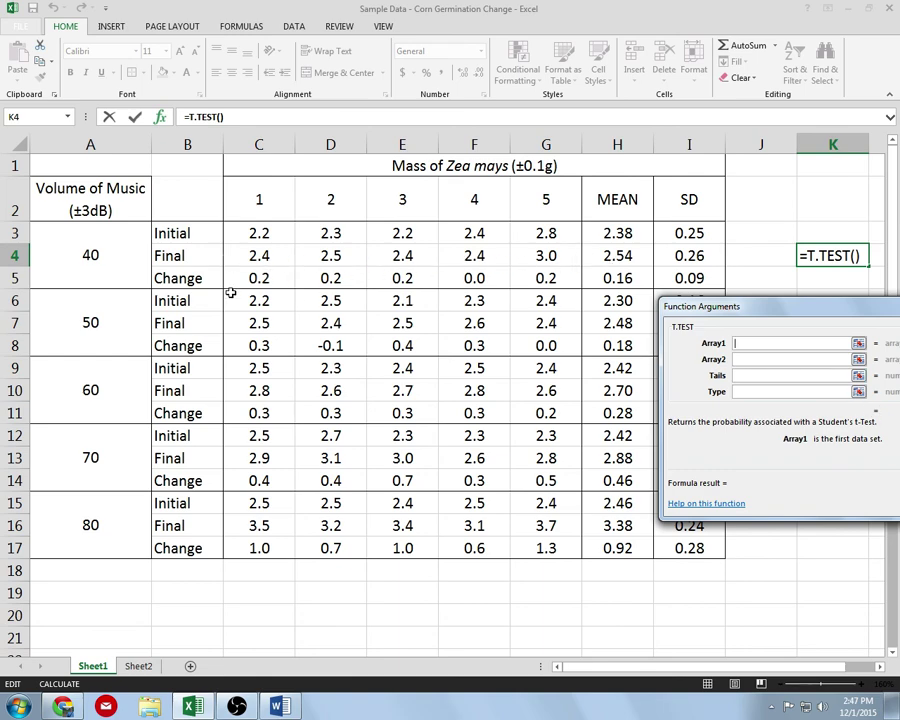
pyautogui.moveTo(237, 278); pyautogui.dragTo(558, 278)
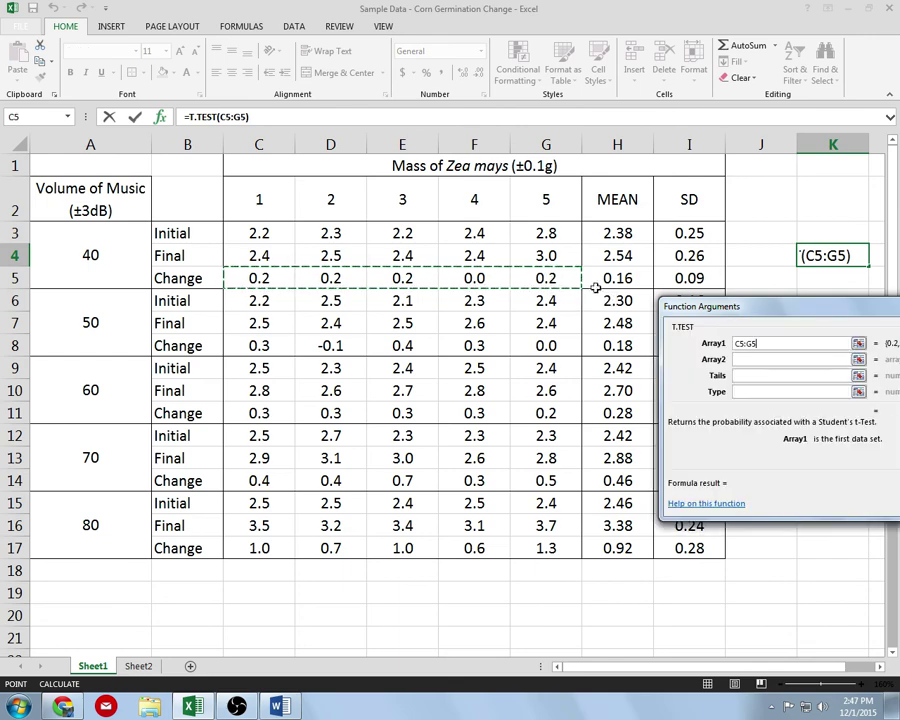
pyautogui.click(745, 358)
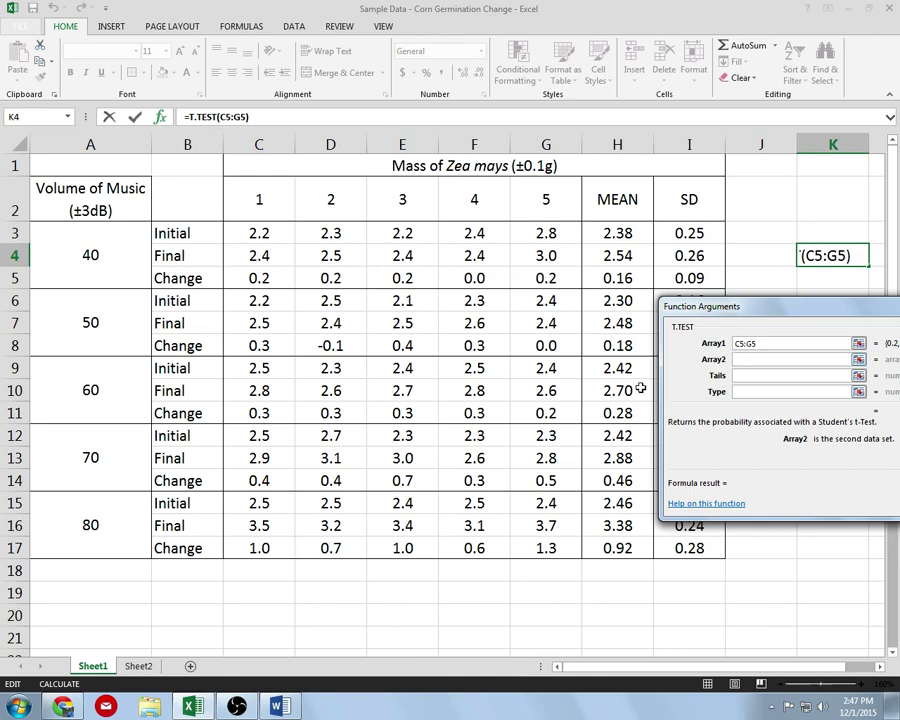
pyautogui.moveTo(259, 549); pyautogui.dragTo(564, 541)
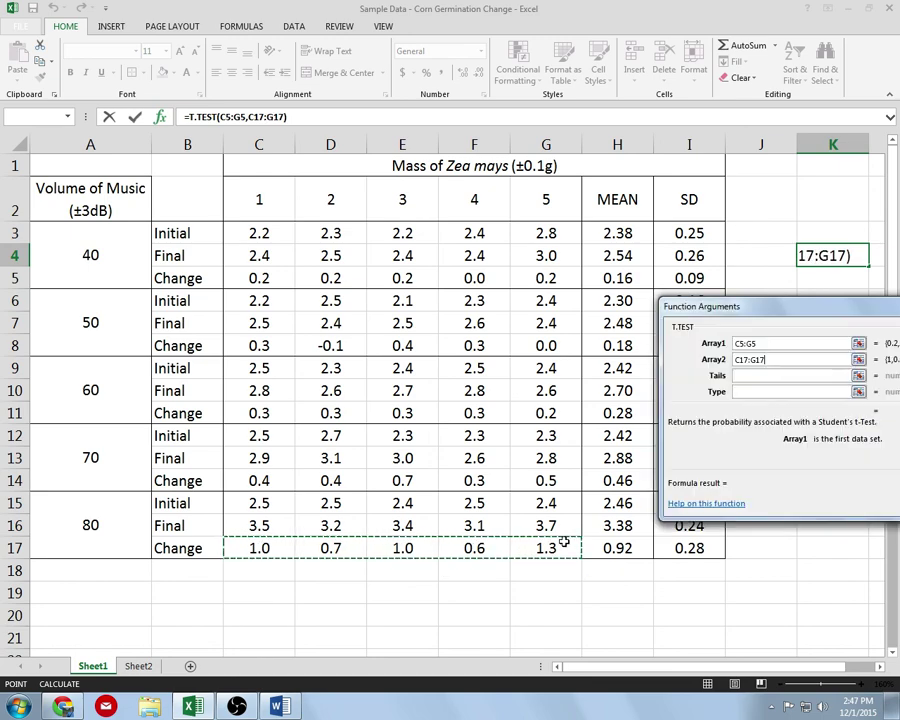
# Set the t-test to 2 tails and type 3 for unequal variance, and complete the function.
pyautogui.click(753, 376)
pyautogui.write('2')
pyautogui.click(755, 391)
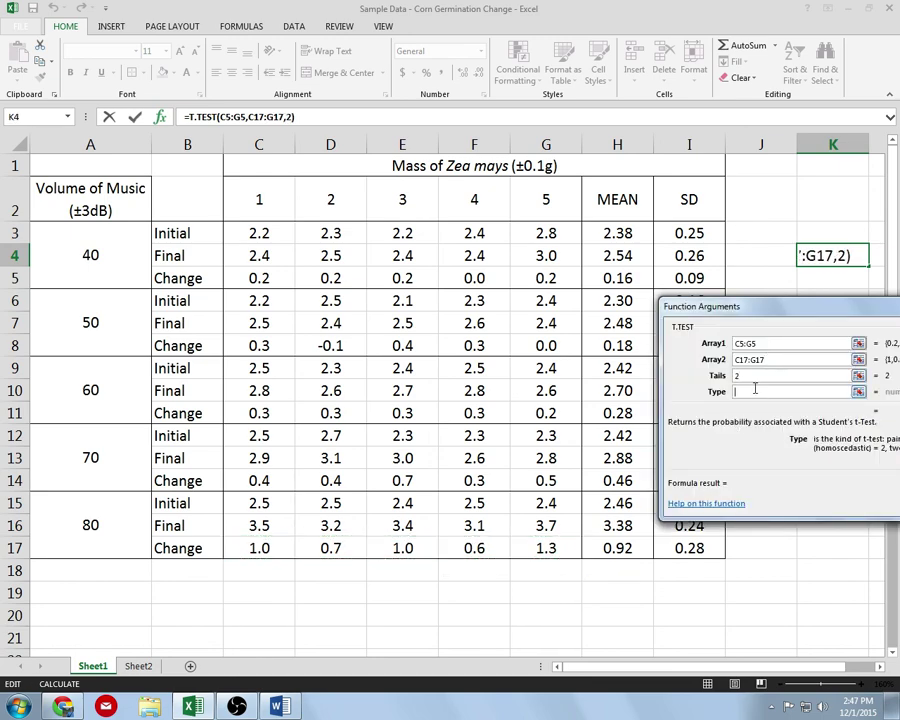
pyautogui.write('3')
pyautogui.moveTo(769, 315); pyautogui.dragTo(457, 272)
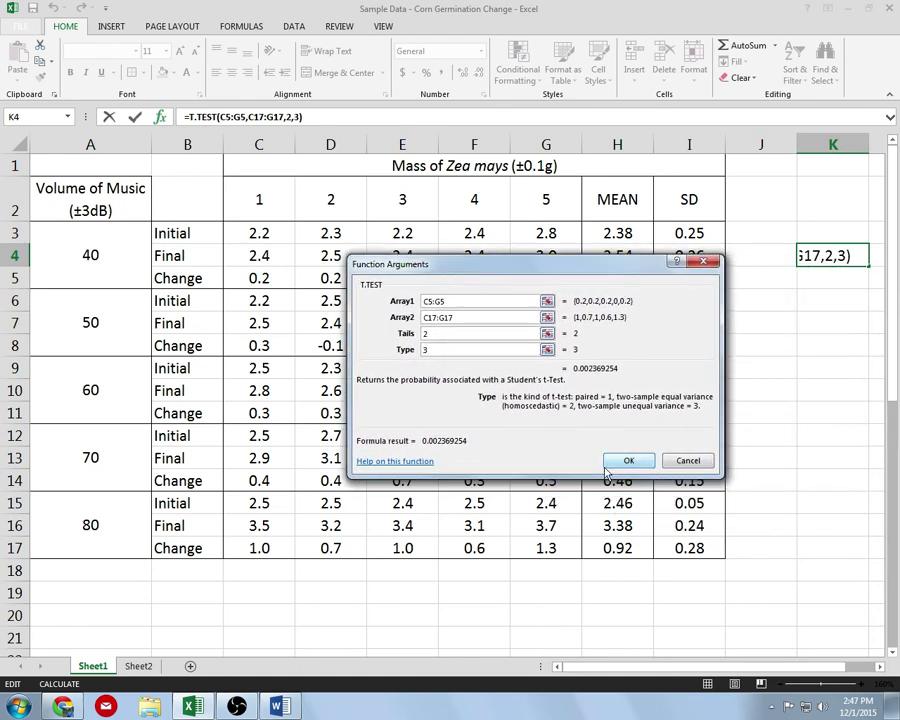
pyautogui.click(628, 461)
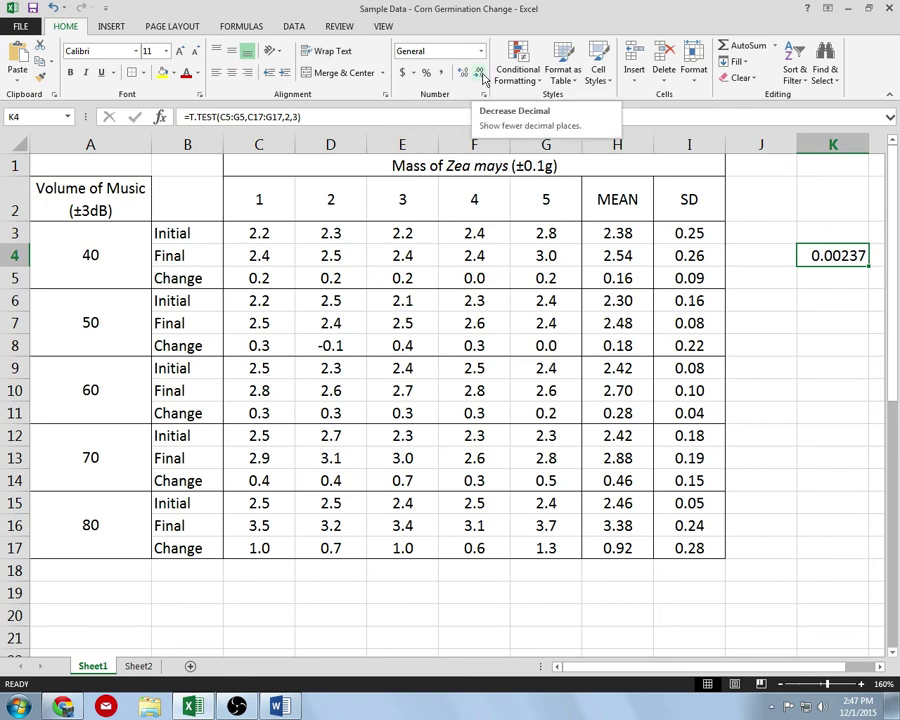
# Examine the t-test result in K4 and compare the 40 dB mean change with the 80, 50 and 60 dB mean changes.
pyautogui.click(848, 280)
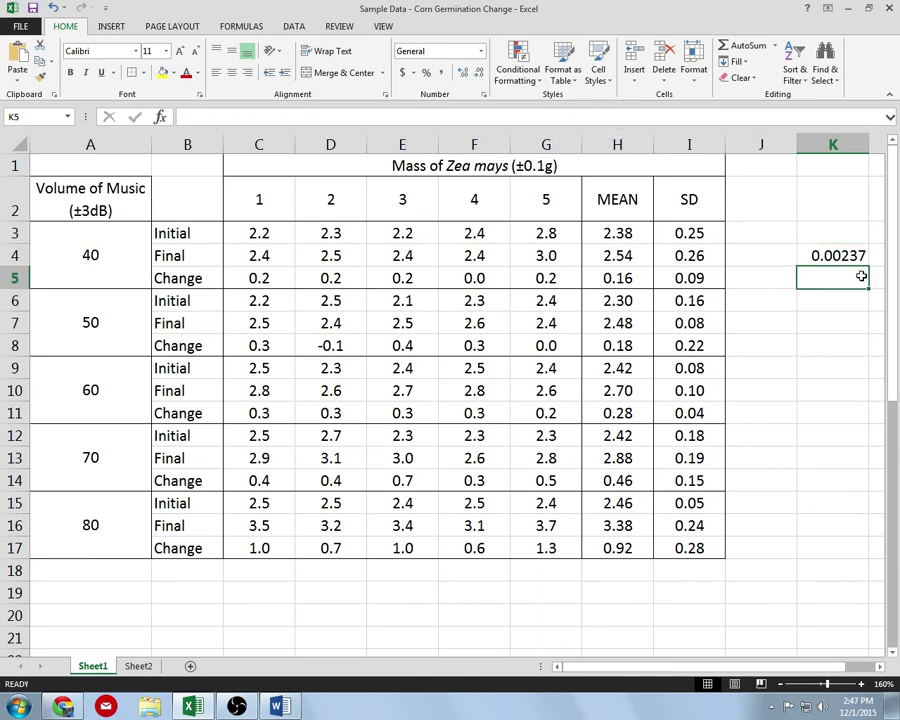
pyautogui.click(855, 257)
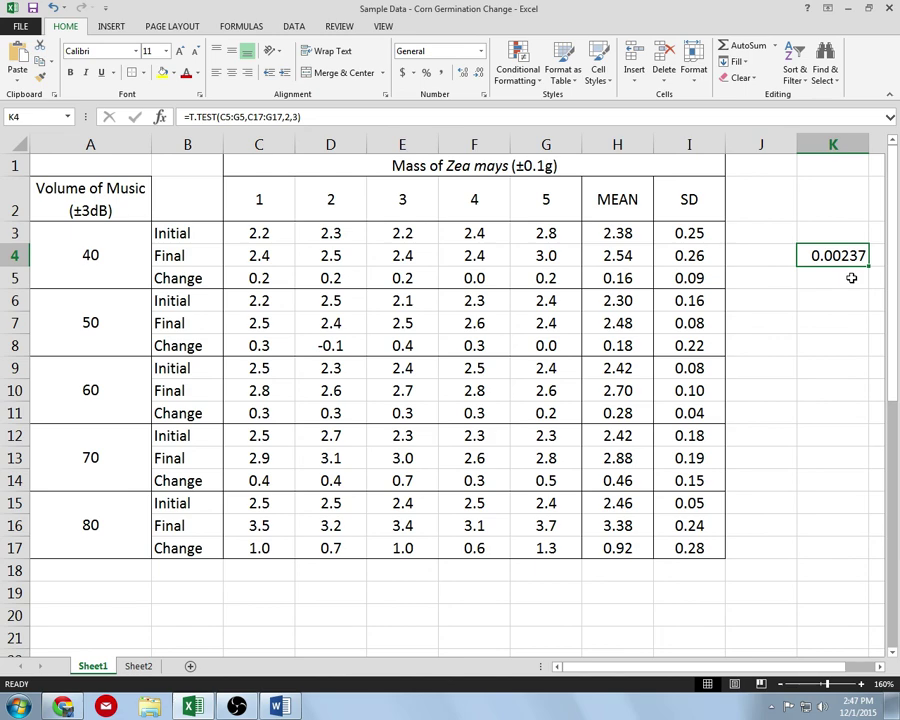
pyautogui.click(617, 278)
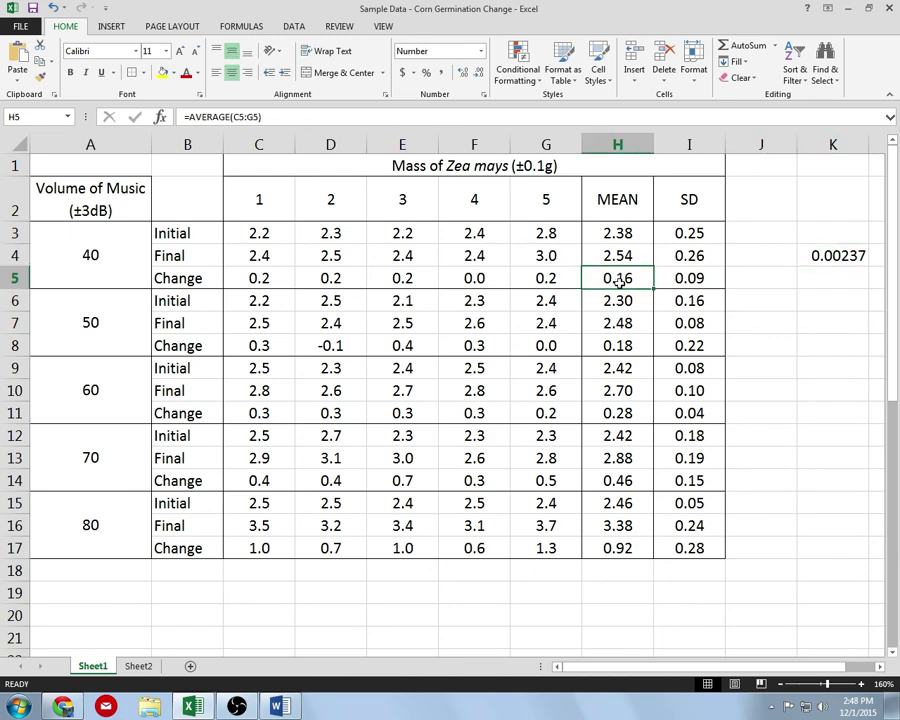
pyautogui.keyDown('ctrl'); pyautogui.click(628, 548); pyautogui.keyUp('ctrl')
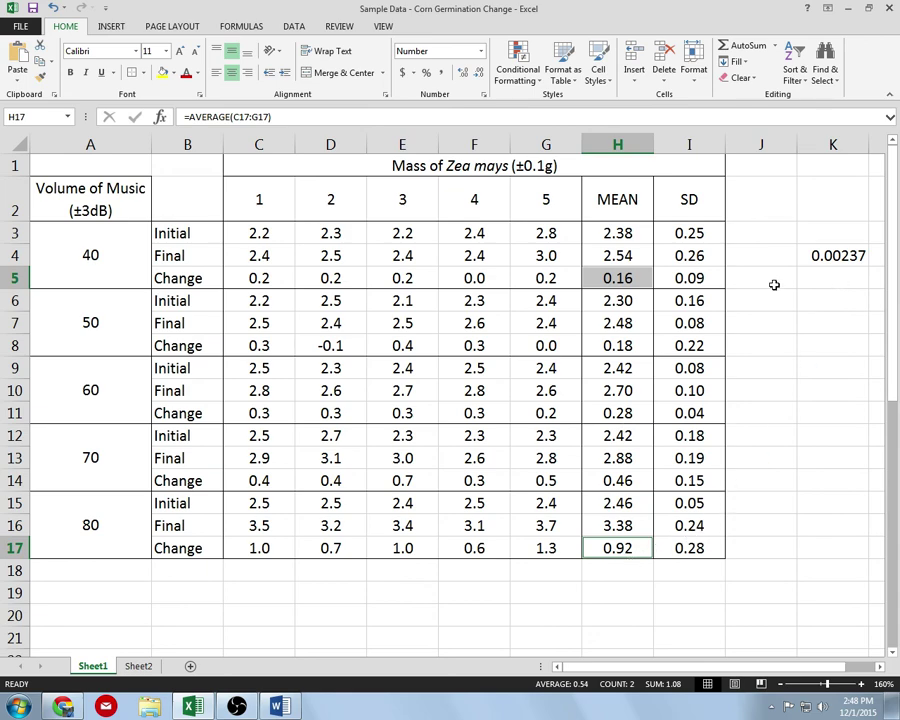
pyautogui.click(614, 279)
pyautogui.keyDown('ctrl'); pyautogui.click(622, 345); pyautogui.keyUp('ctrl')
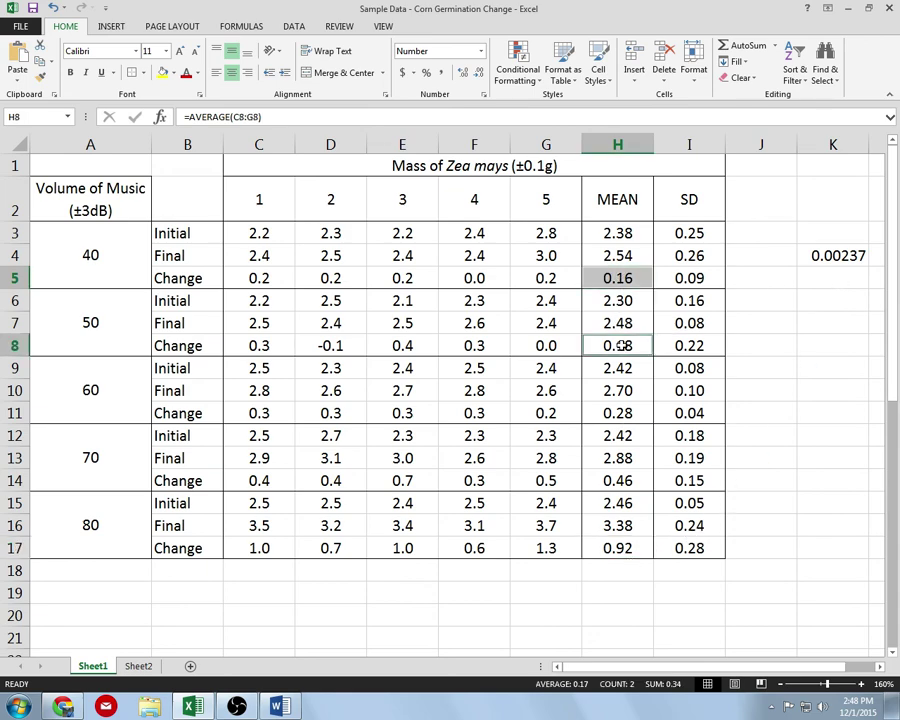
pyautogui.click(633, 284)
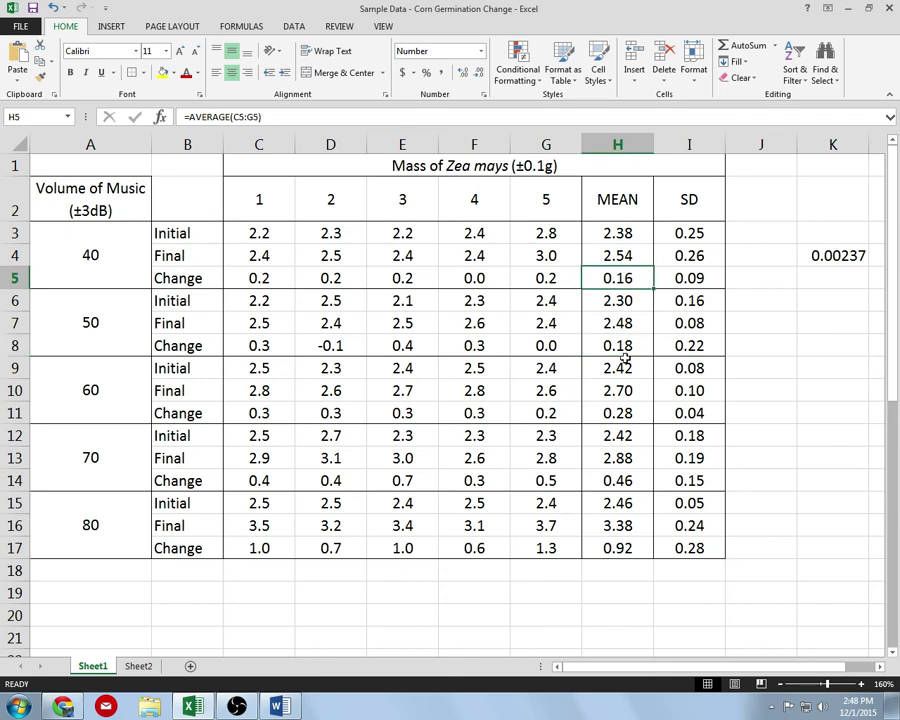
pyautogui.keyDown('ctrl'); pyautogui.click(629, 411); pyautogui.keyUp('ctrl')
pyautogui.click(818, 307)
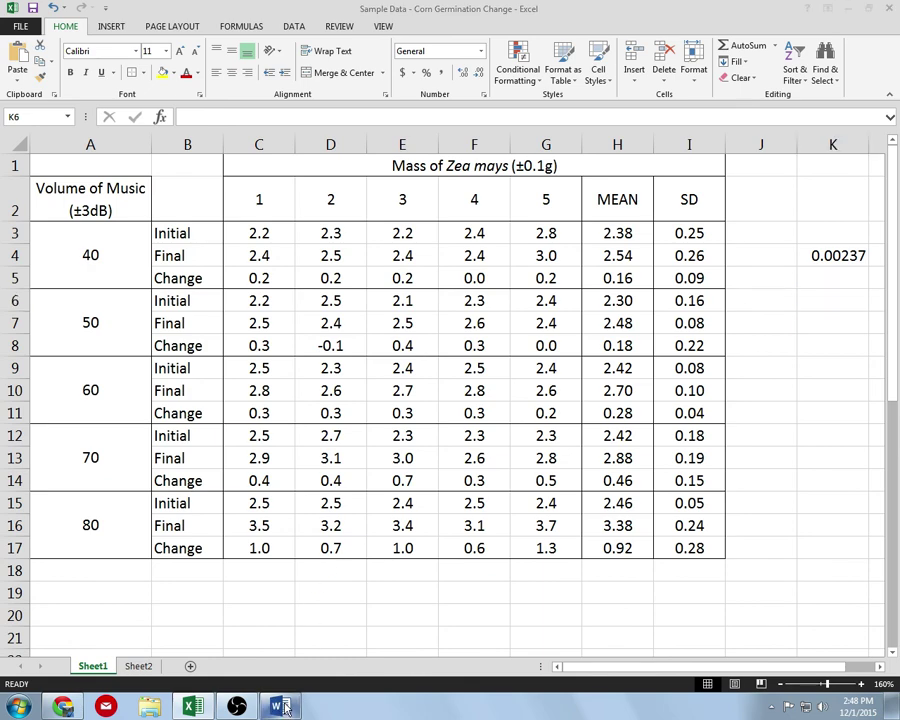
# Switch back to the Word report containing the table and graph.
pyautogui.hotkey('alt', 'Tab')
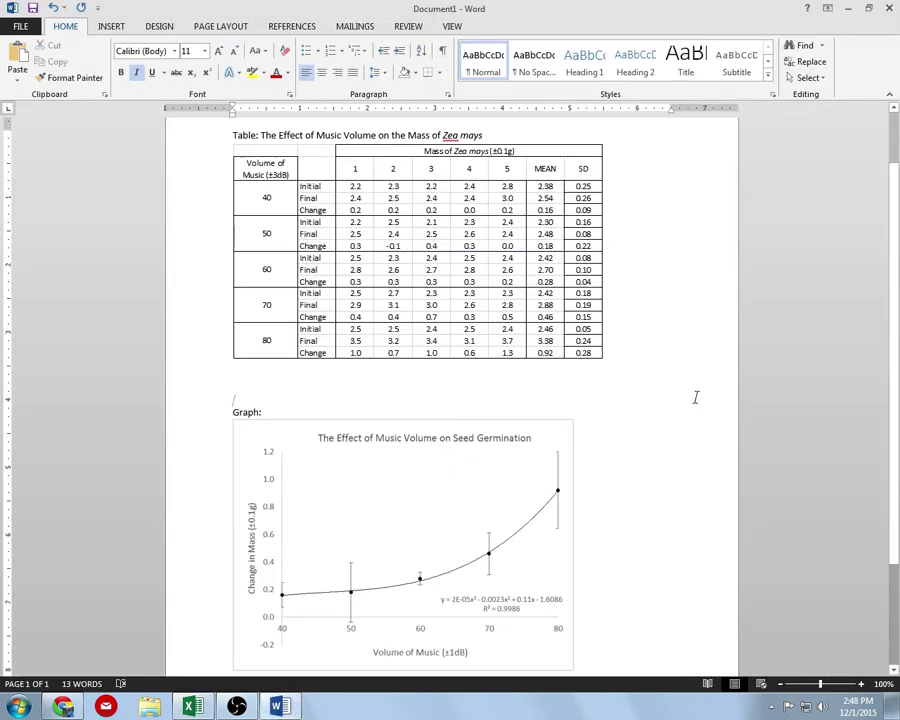